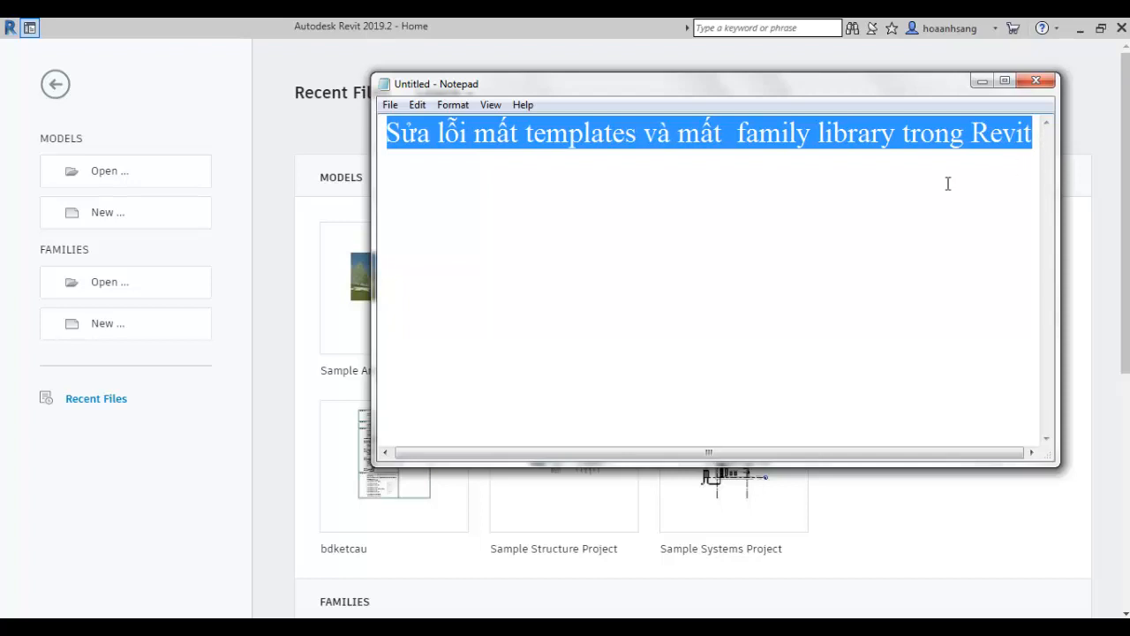
Step: Minimize the Notepad note and check which template files Revit offers for a new project and a new project template
left_click(832, 221)
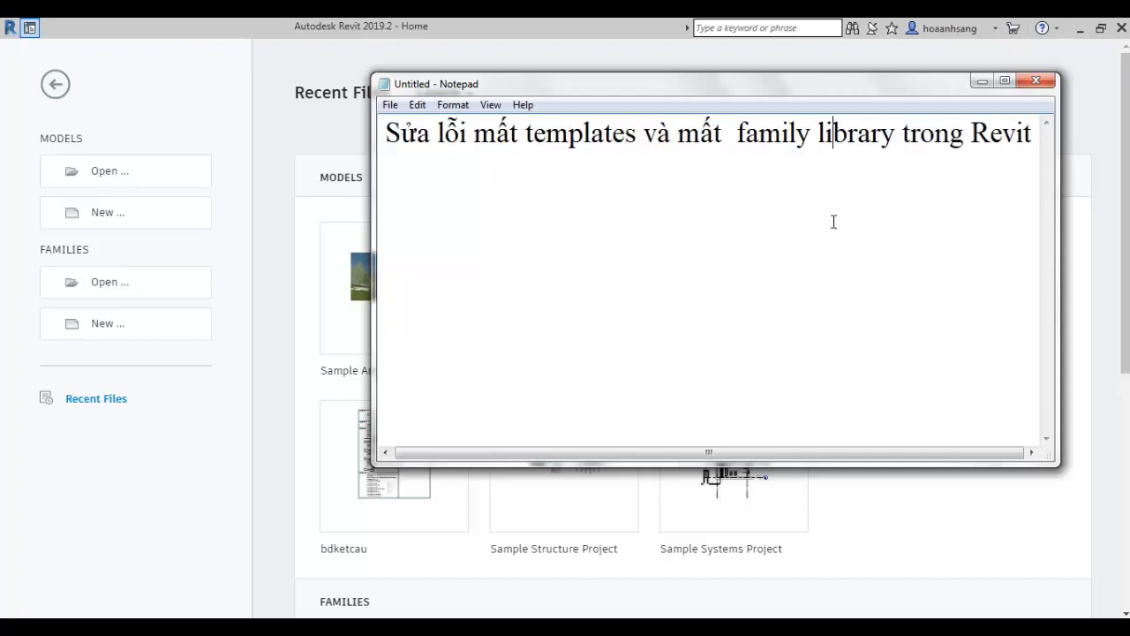
left_click(984, 81)
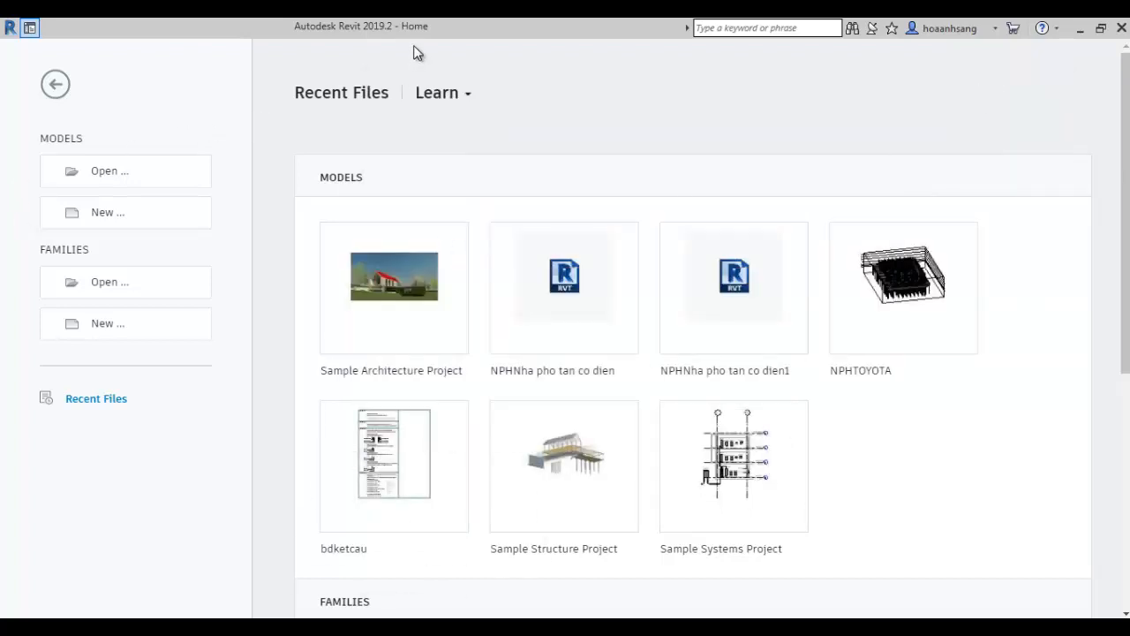
left_click(93, 219)
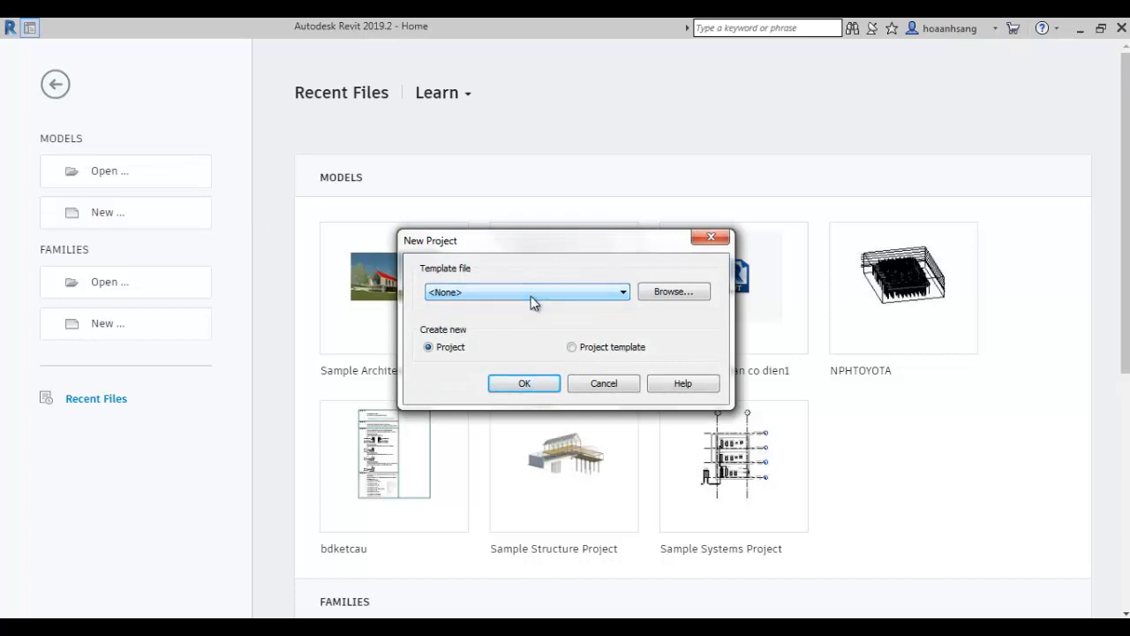
left_click(531, 295)
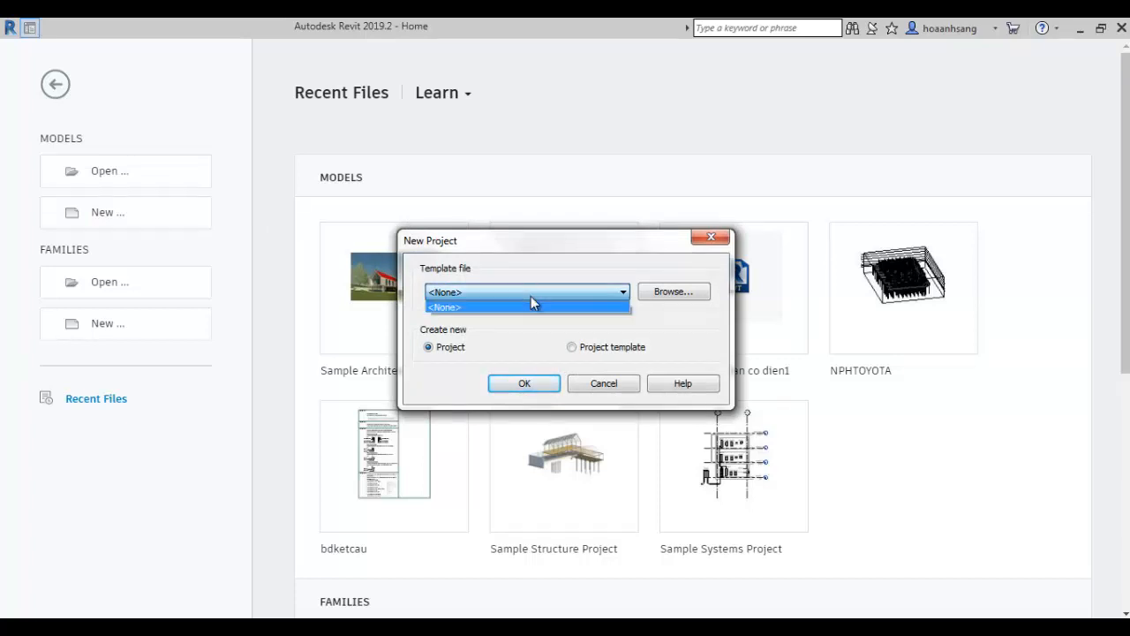
left_click(577, 351)
left_click(581, 347)
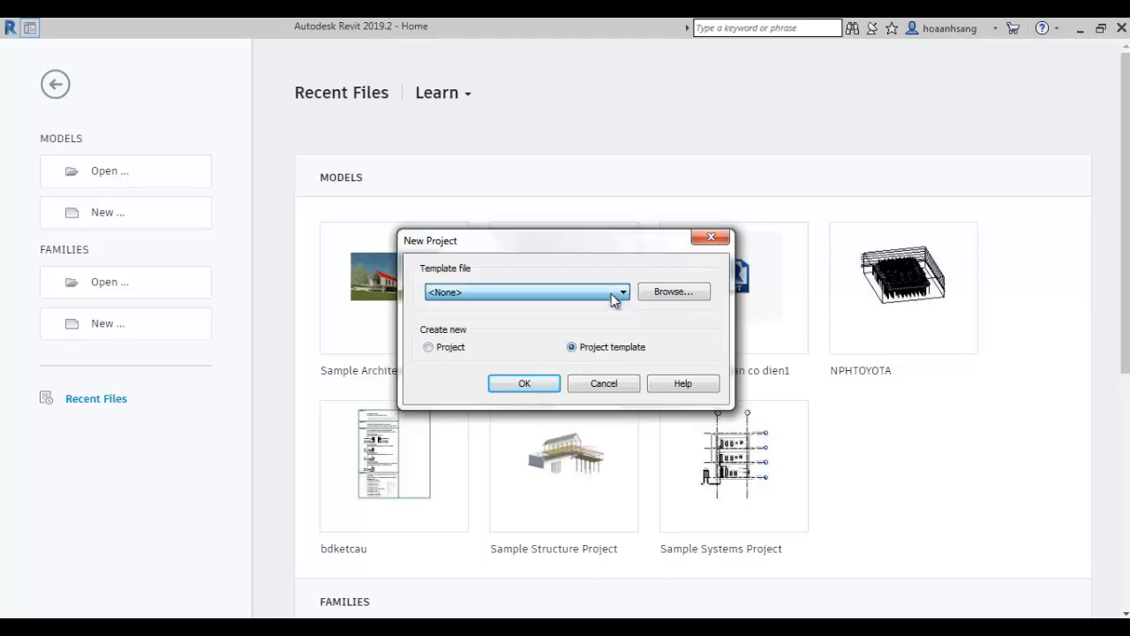
left_click(712, 240)
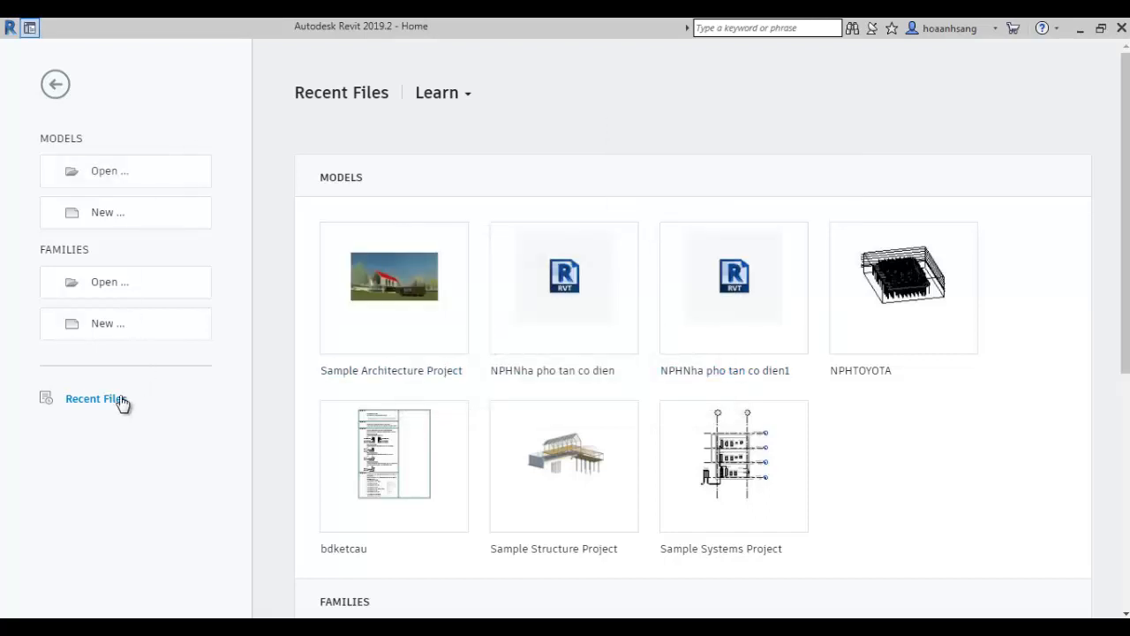
Step: Look in the English_I and English subfolders of Family Templates for template files to start a new family
left_click(107, 323)
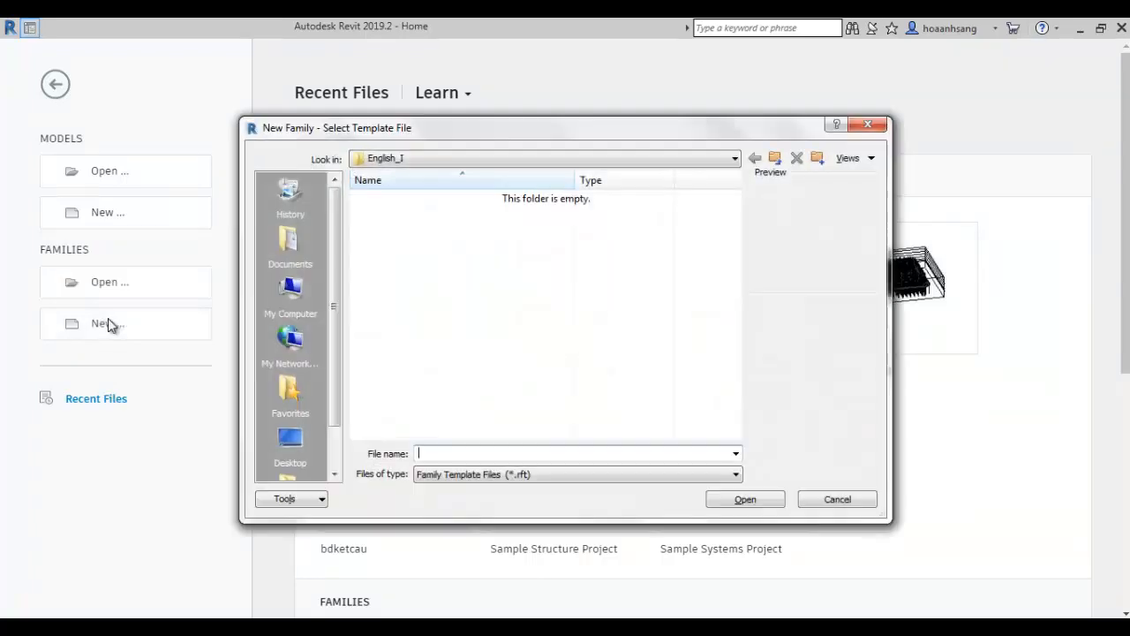
left_click(510, 162)
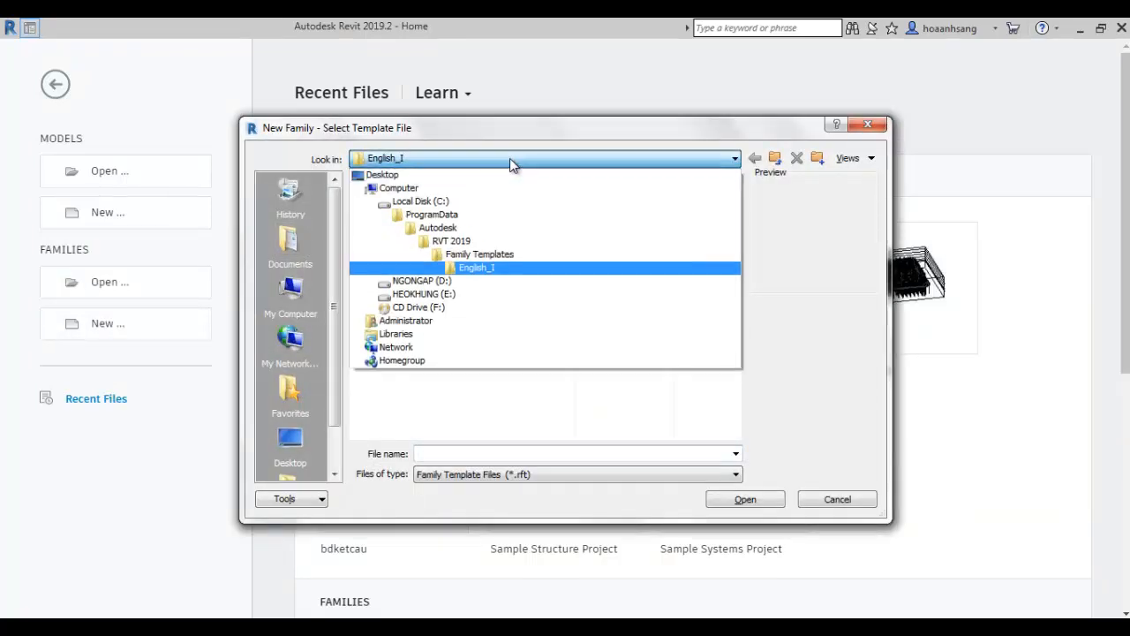
left_click(487, 267)
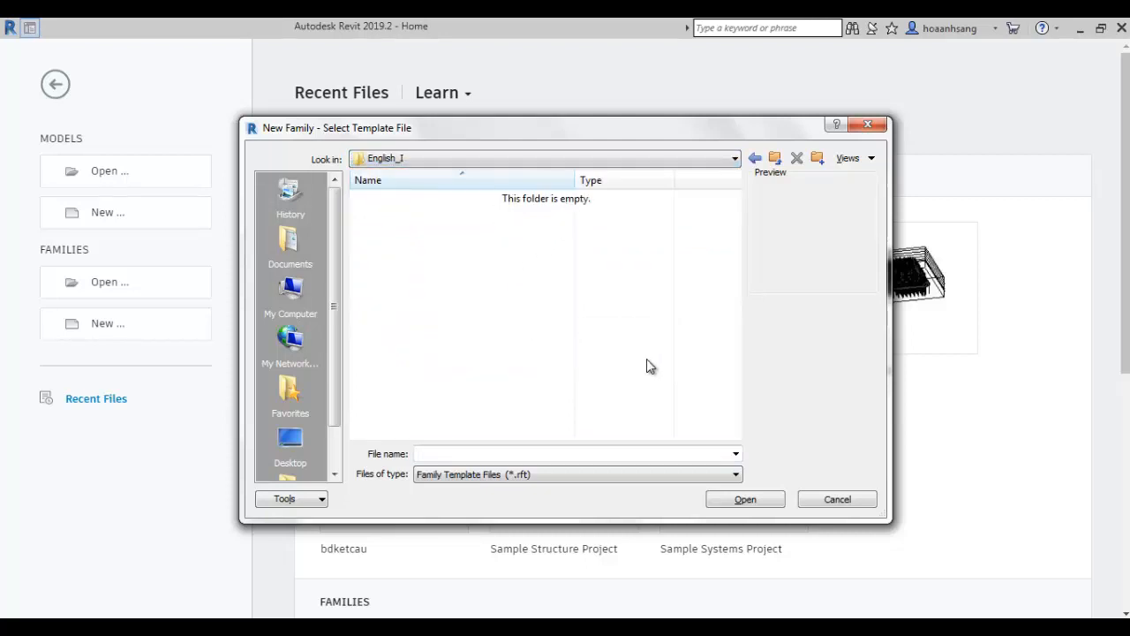
left_click(735, 158)
left_click(486, 259)
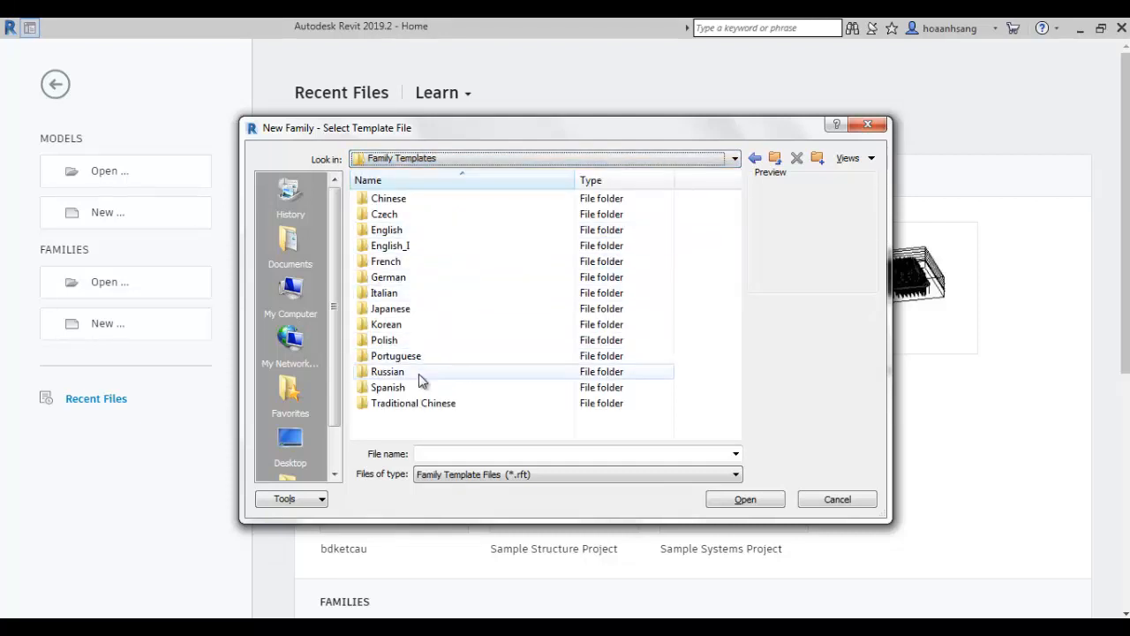
left_click(400, 233)
double_click(402, 234)
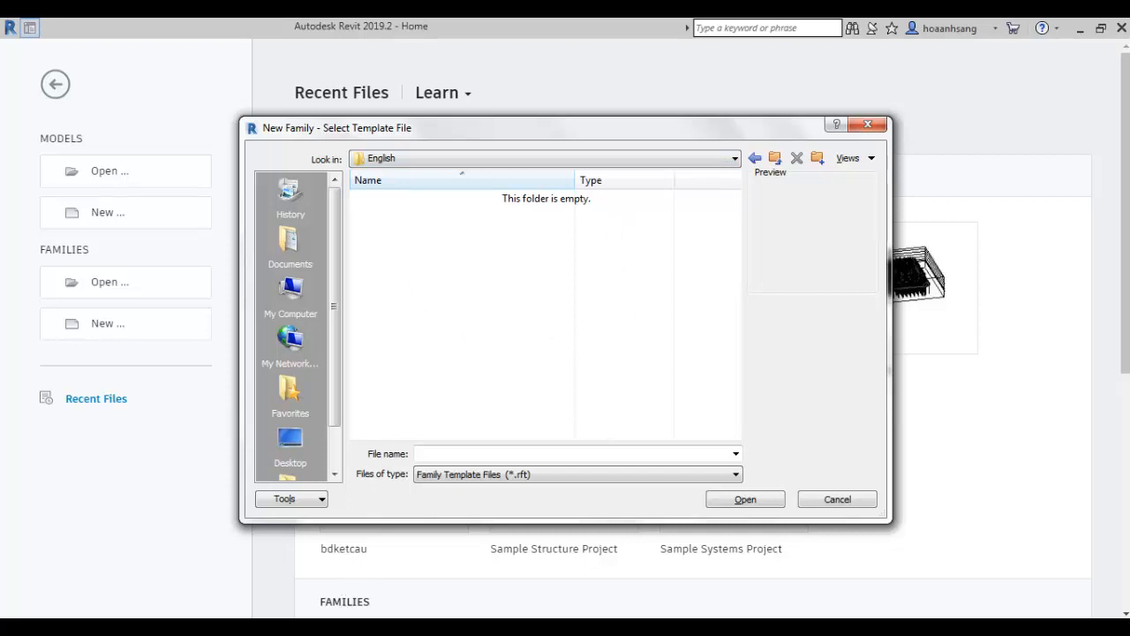
Step: Switch to Notepad and start a new line with "Trong đó", leaving two blank lines below the title
key("alt+Tab")
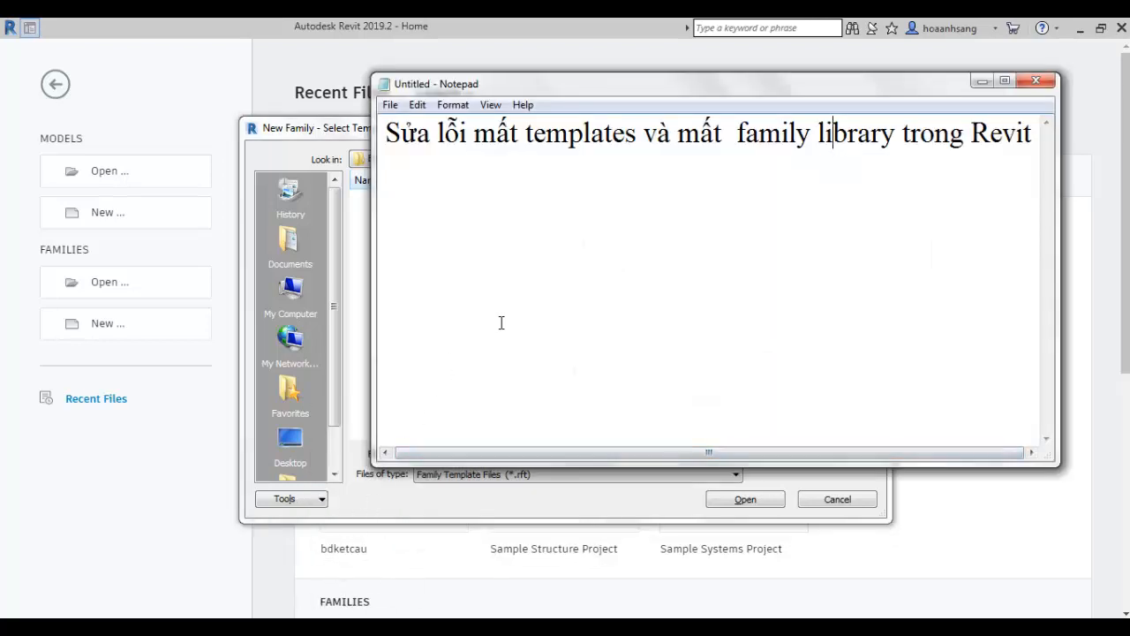
key("Right")
key("Right")
key("Right")
key("End")
key("Return")
key("Return")
key("Return")
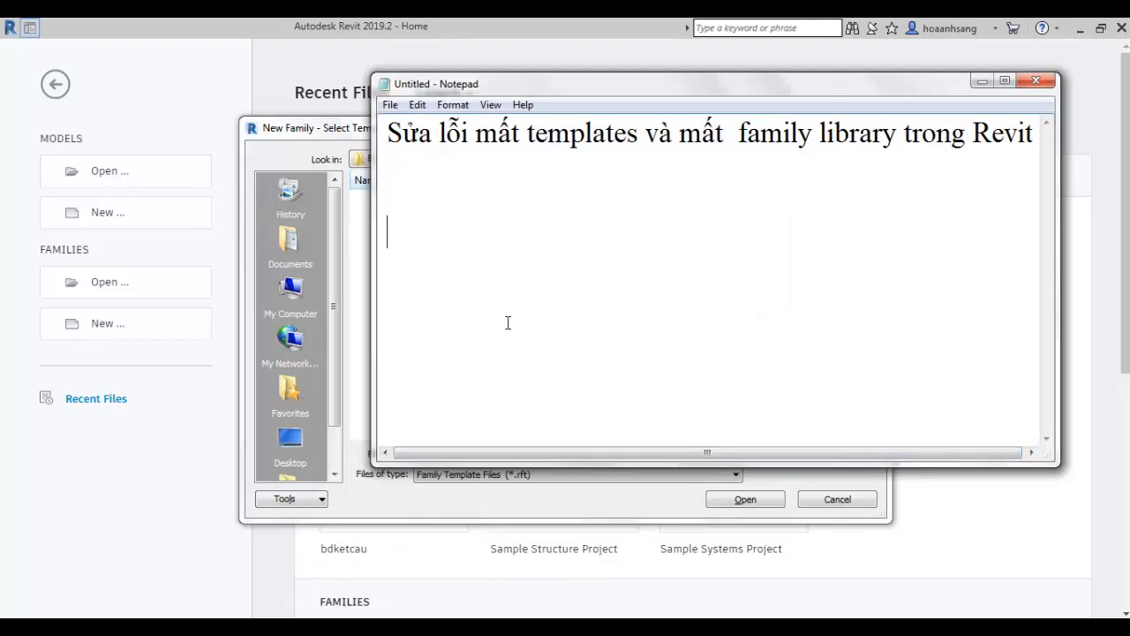
type("t")
key("BackSpace")
type("Tr")
type("ông đố")
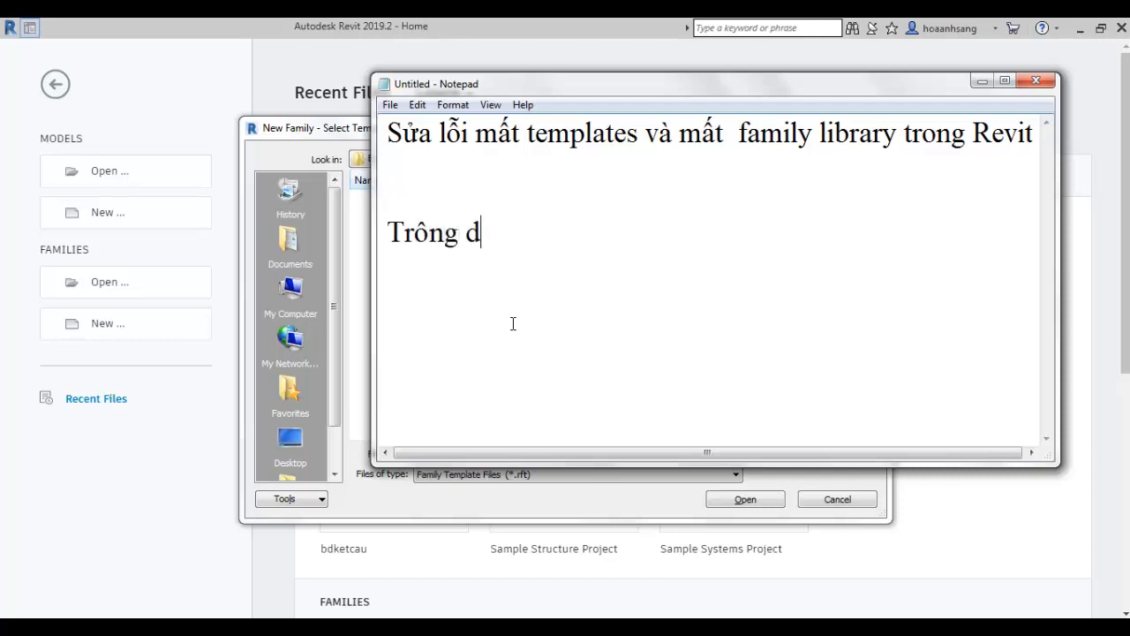
key("BackSpace")
key("BackSpace")
key("BackSpace")
key("BackSpace")
key("BackSpace")
key("BackSpace")
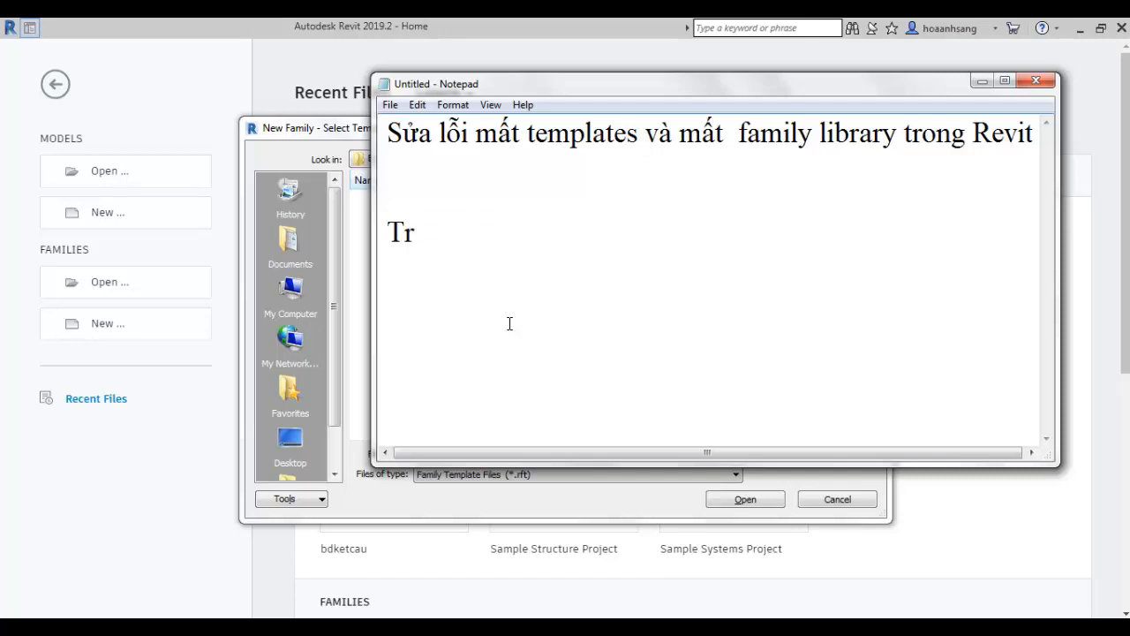
type("ong dđó ")
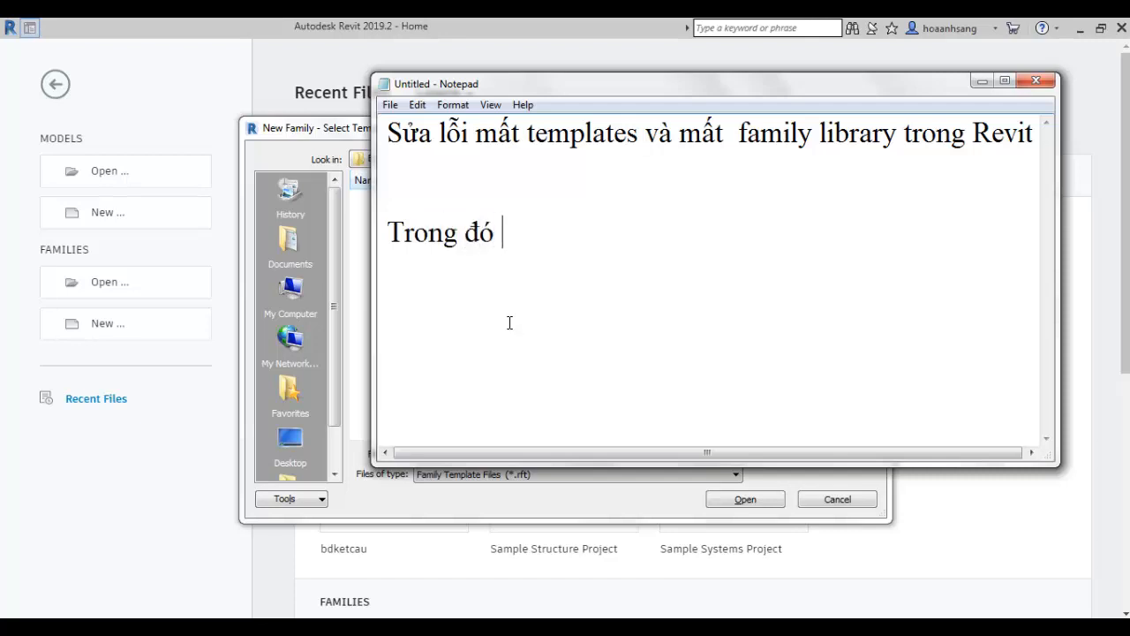
Step: Complete the Notepad line with "không có gì để load vào làm"
type("không ")
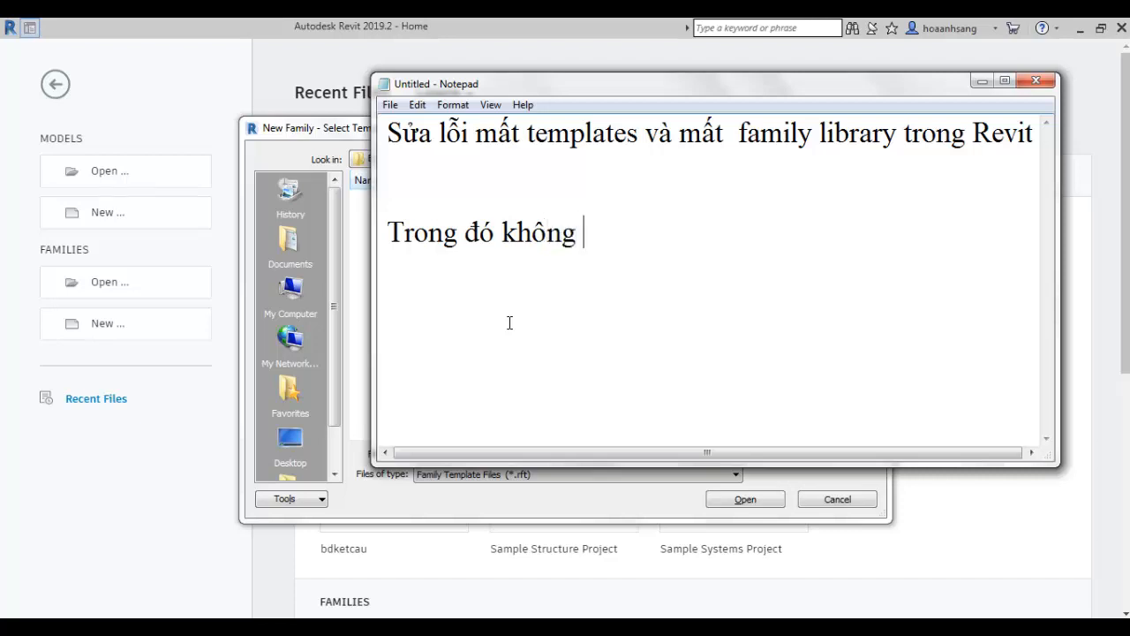
type("có gio")
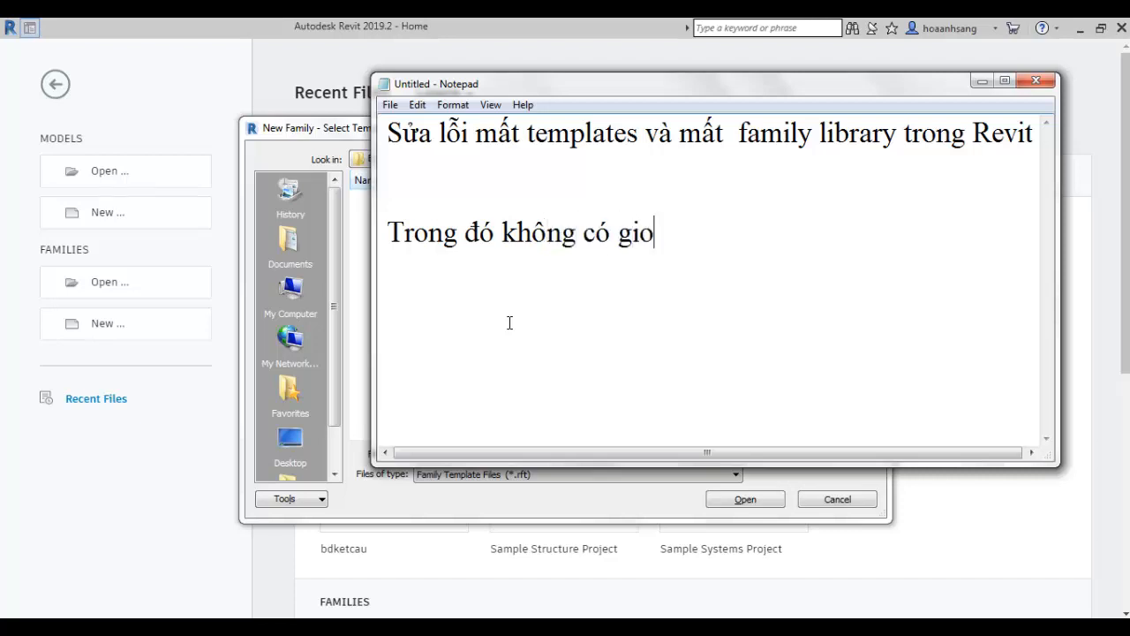
key("BackSpace")
type("f deeder")
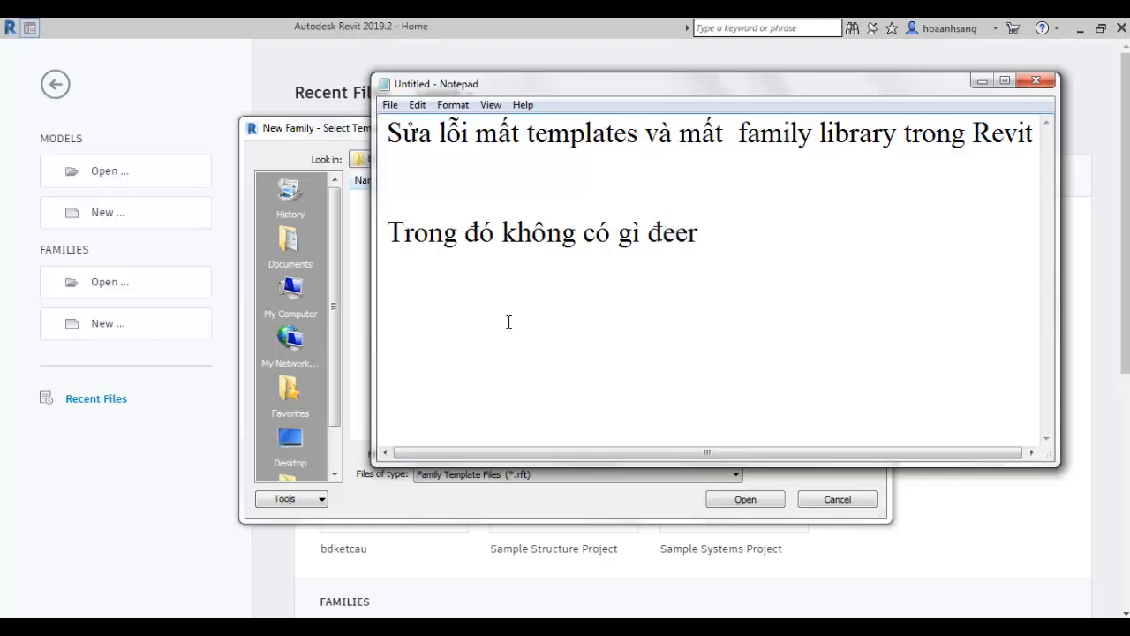
key("BackSpace")
key("BackSpace")
key("BackSpace")
type("eer load")
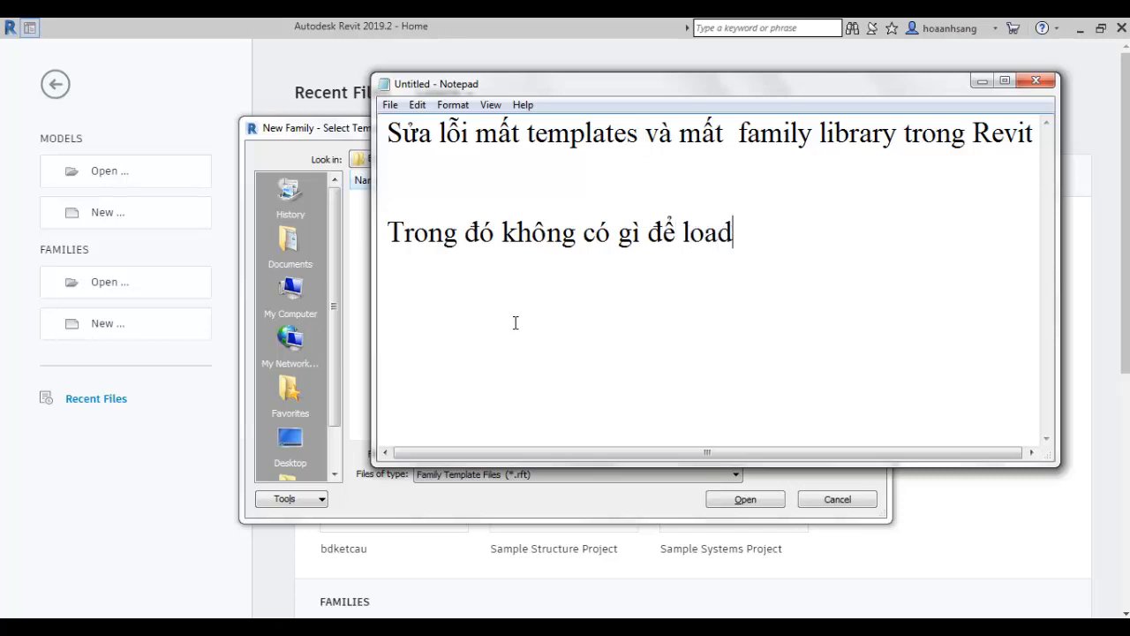
type("  vaof lam")
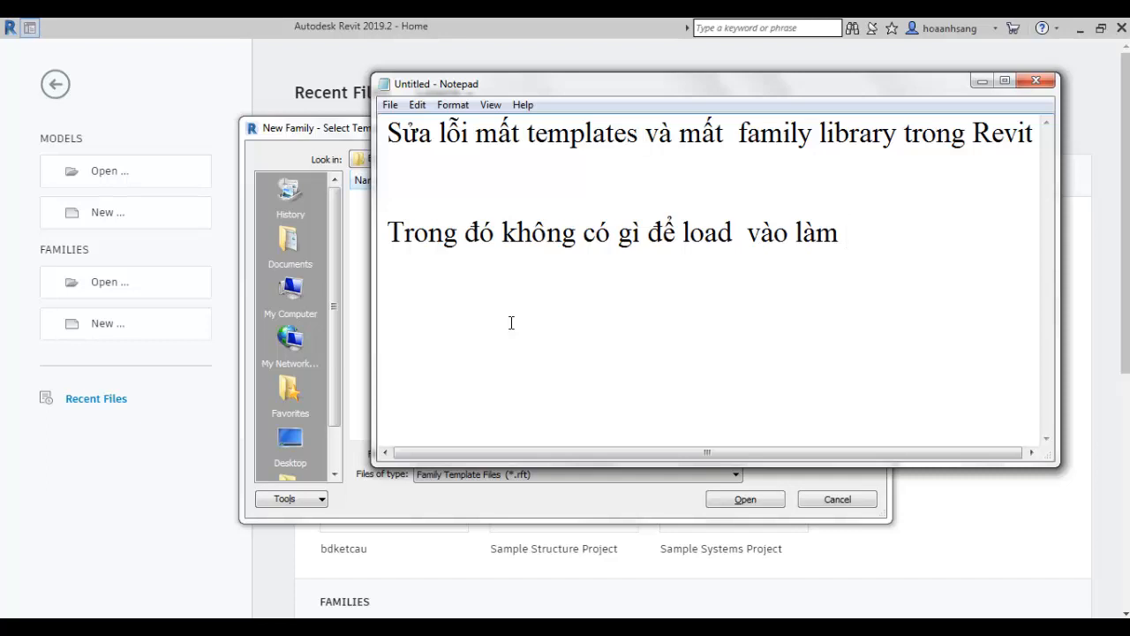
Step: Return to Revit, dismiss the family template selection, and open the recent model NPHNha pho tan co dien
left_click(310, 129)
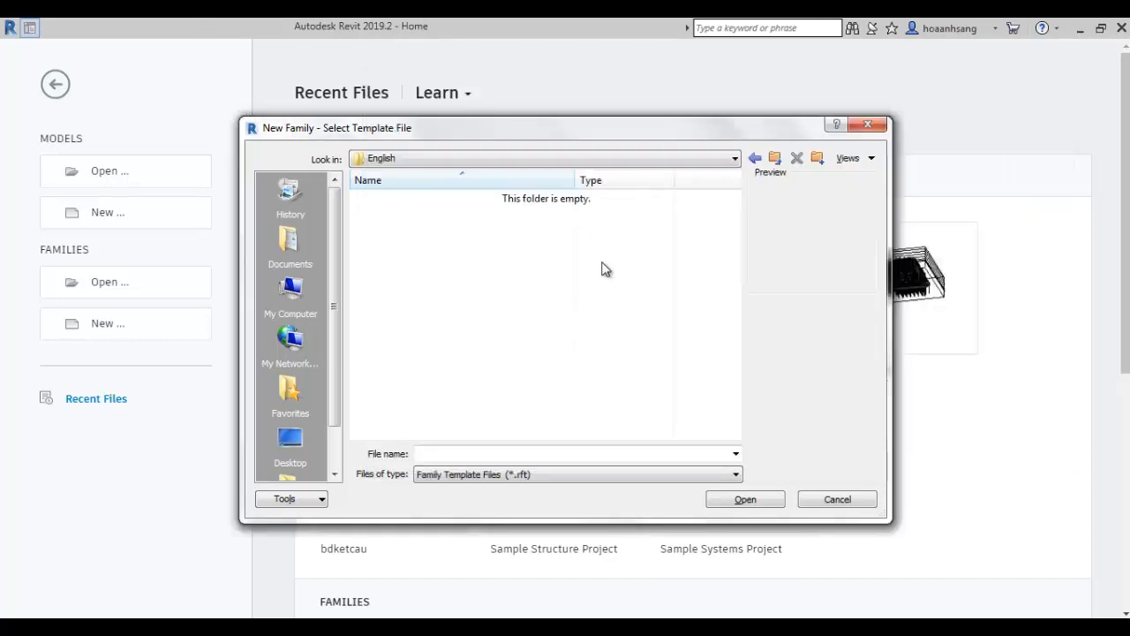
left_click(869, 125)
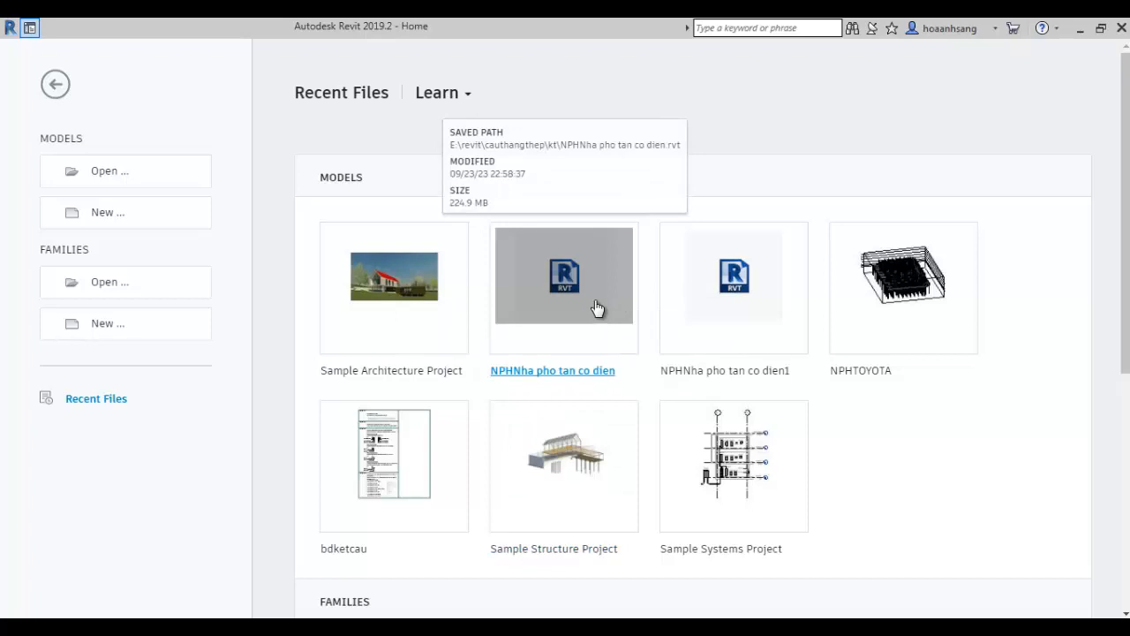
left_click(596, 304)
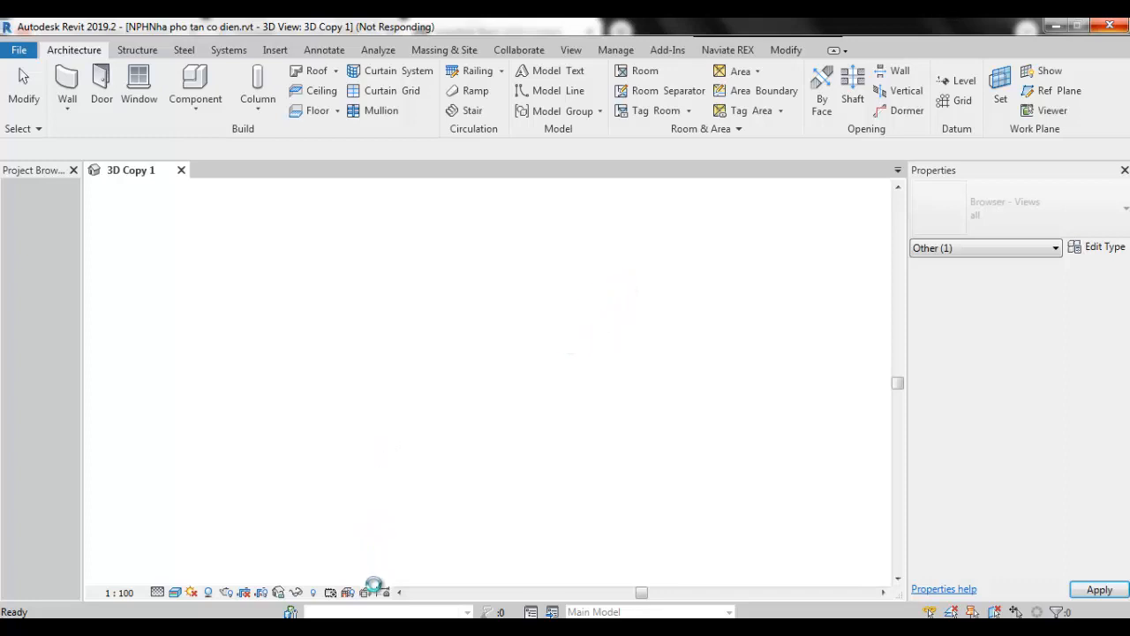
left_click(945, 628)
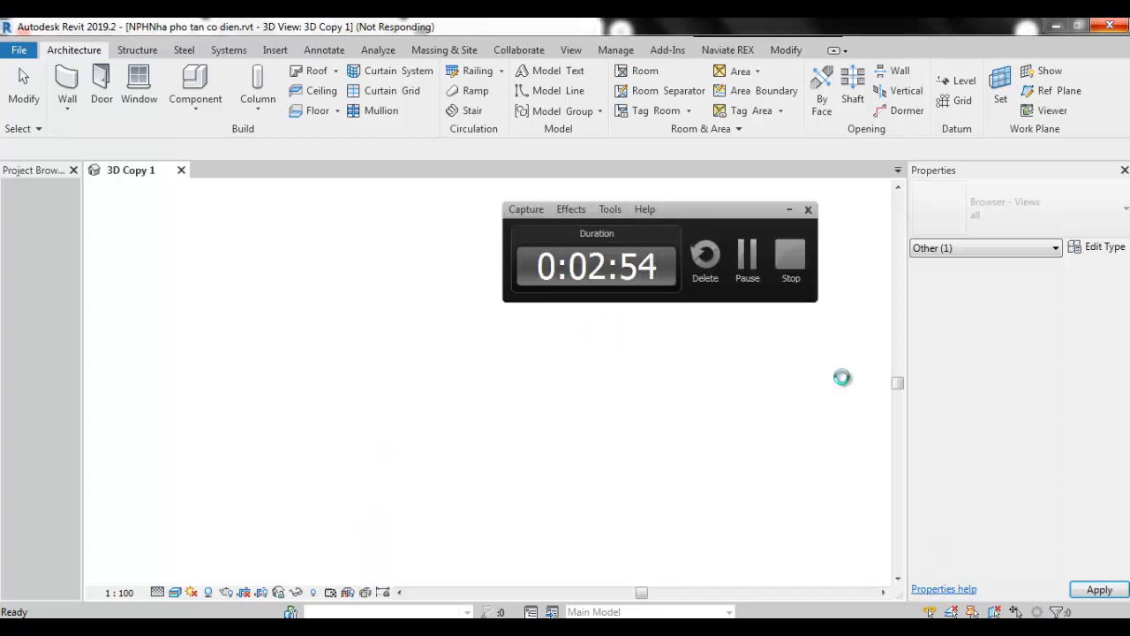
left_click(748, 265)
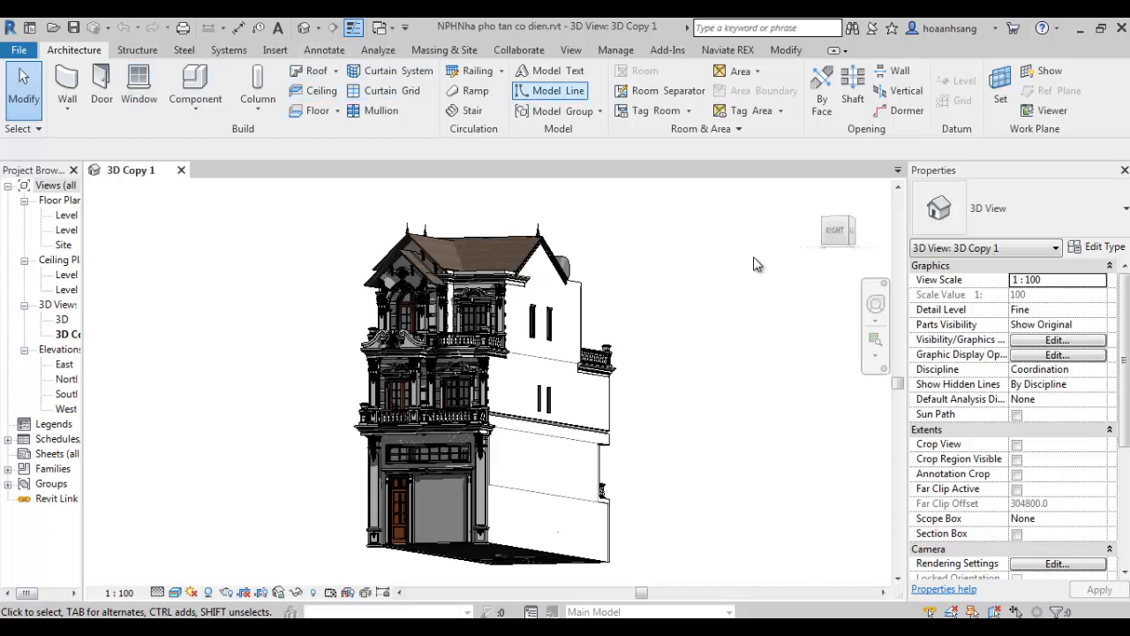
Step: Browse the US Imperial, US Metric and Generic library folders for loadable families, then close Load Family without loading anything
left_click(275, 50)
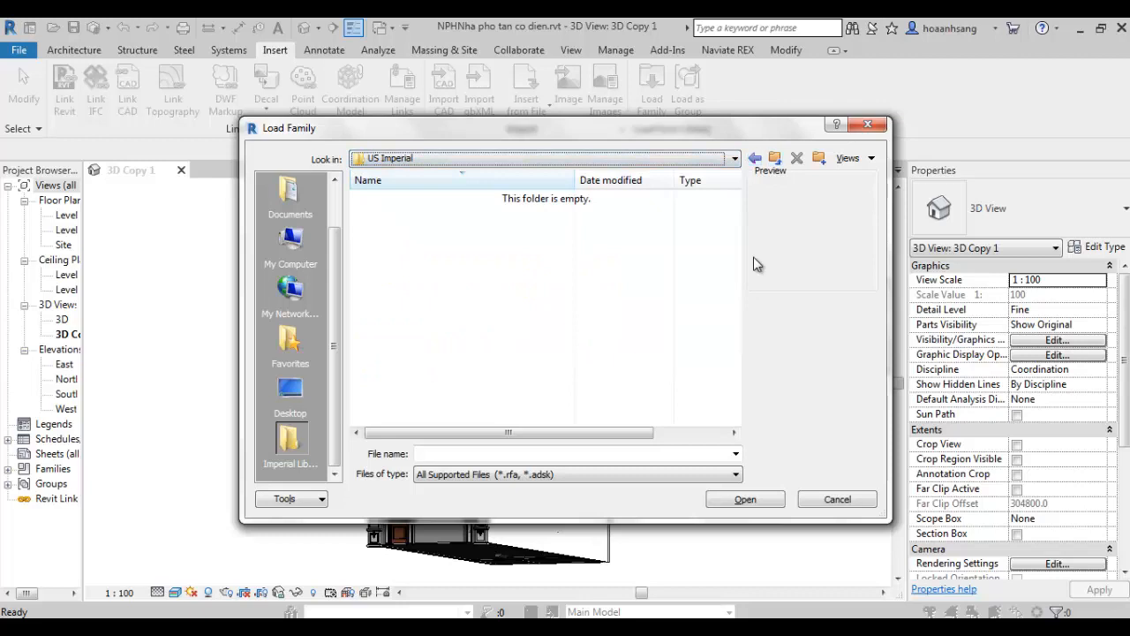
key("F4")
key("Up")
key("Return")
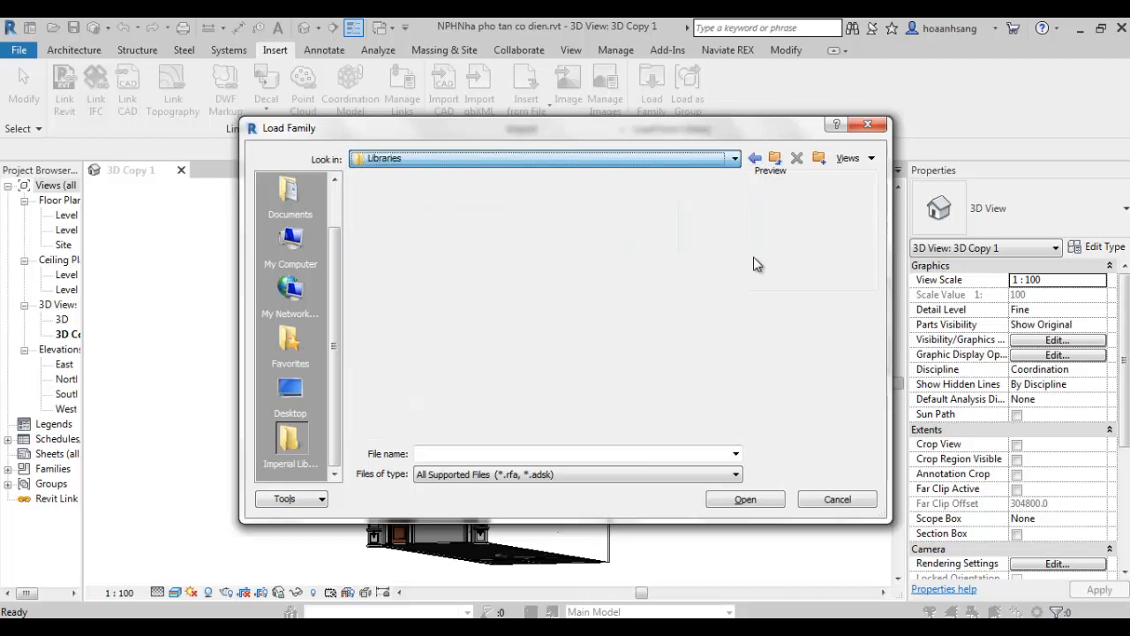
key("Up")
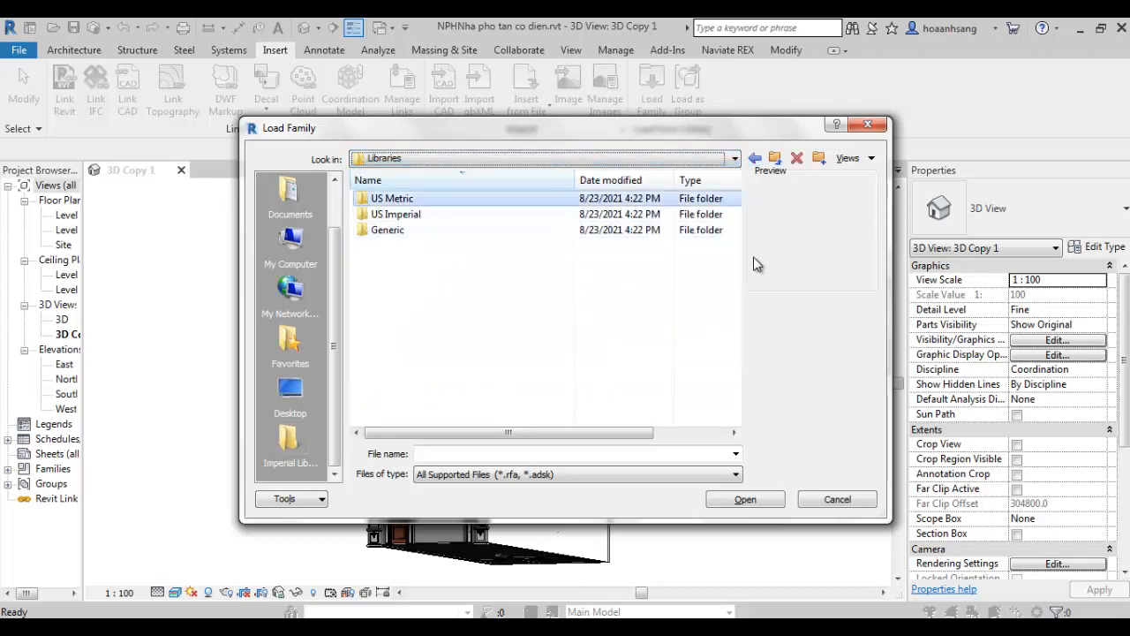
key("Return")
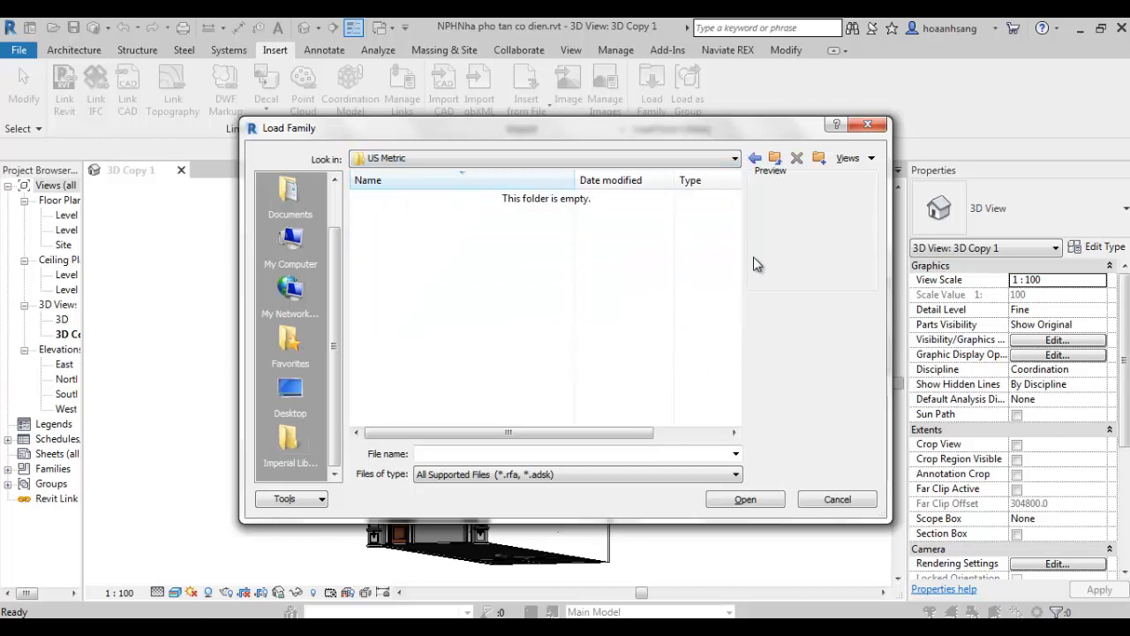
key("F4")
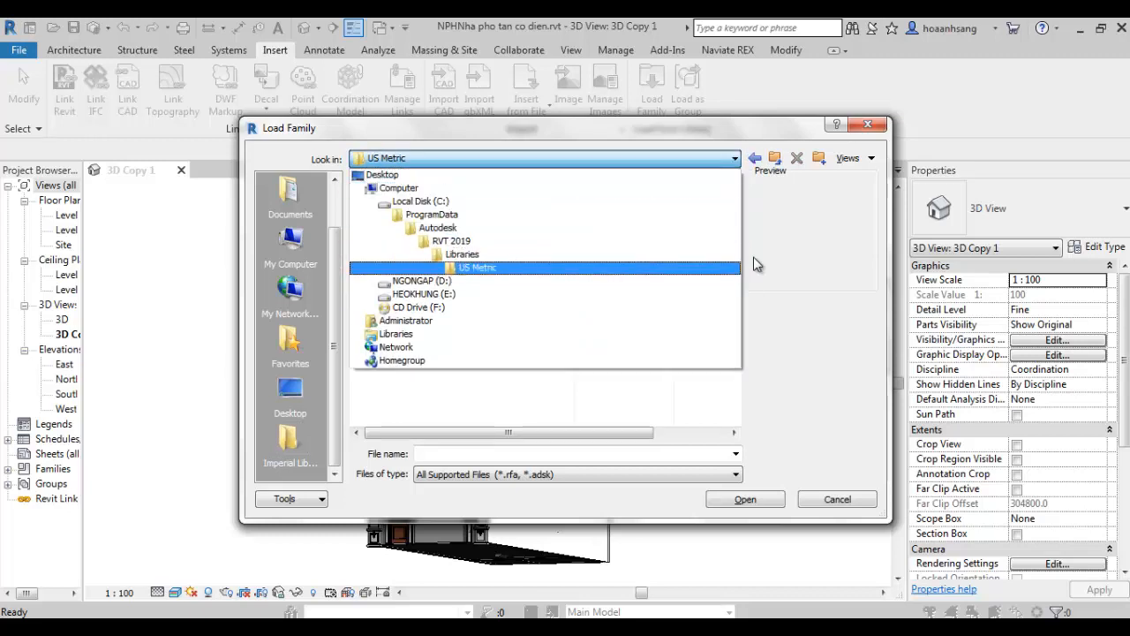
key("Up")
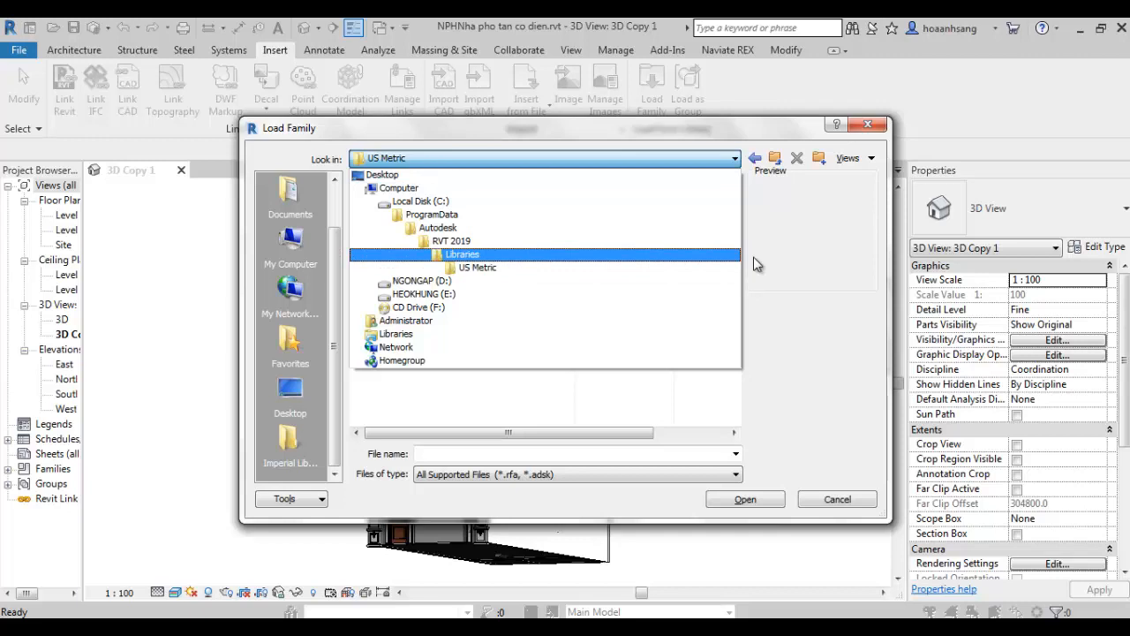
key("Return")
key("Return")
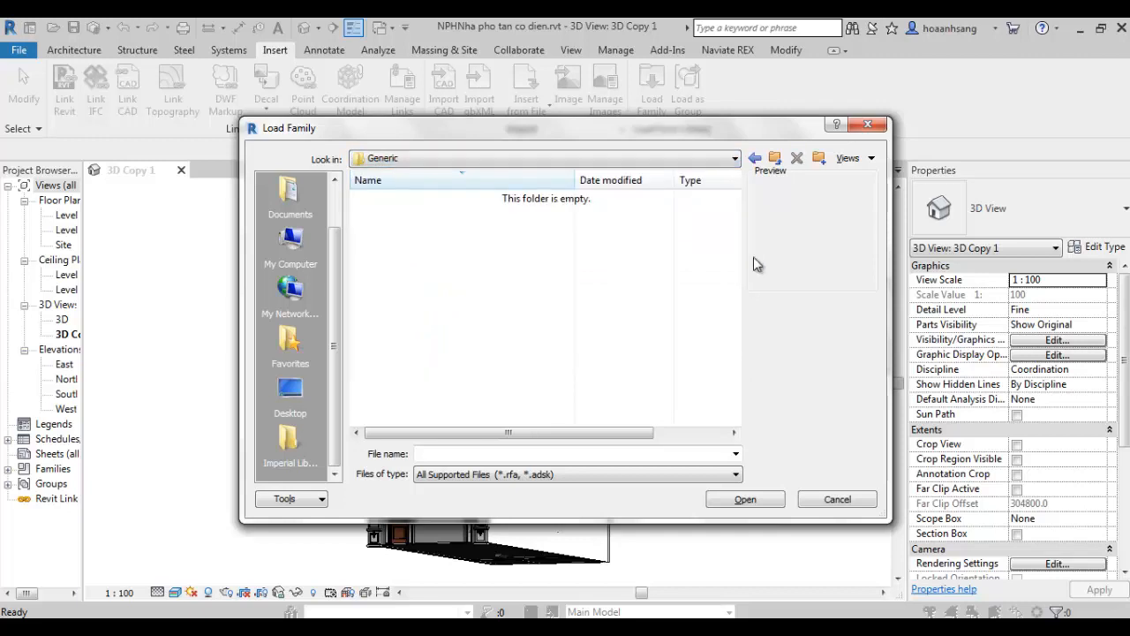
key("Escape")
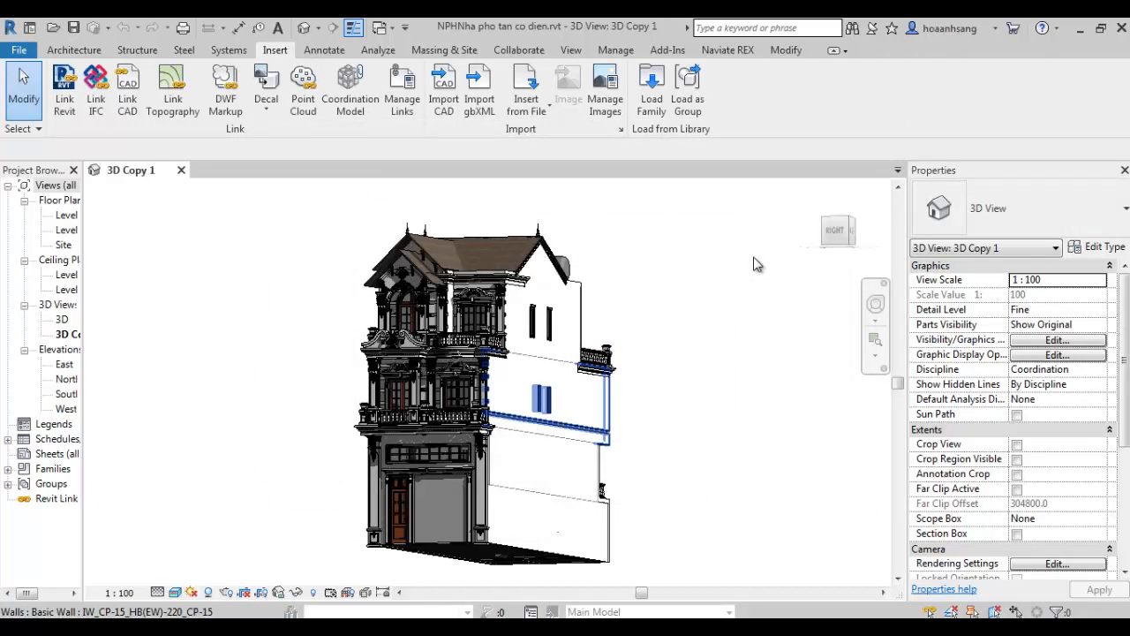
Step: Switch to Notepad and add the line "không thấy bất kỳ family nào để load vào làm" below the existing text
key("alt+Tab")
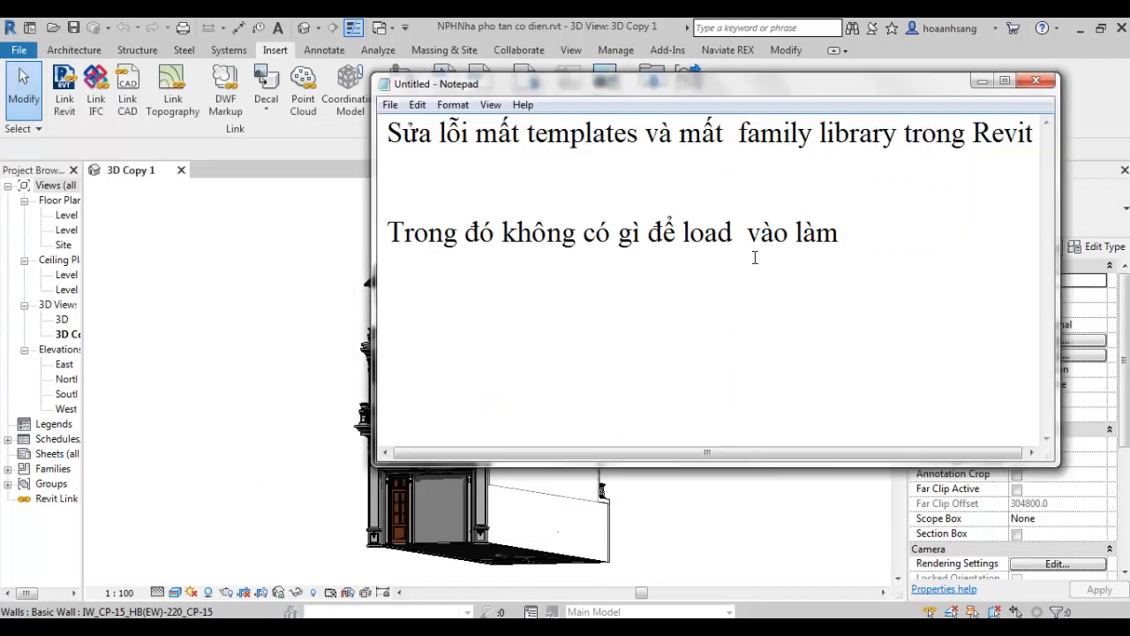
type("không th")
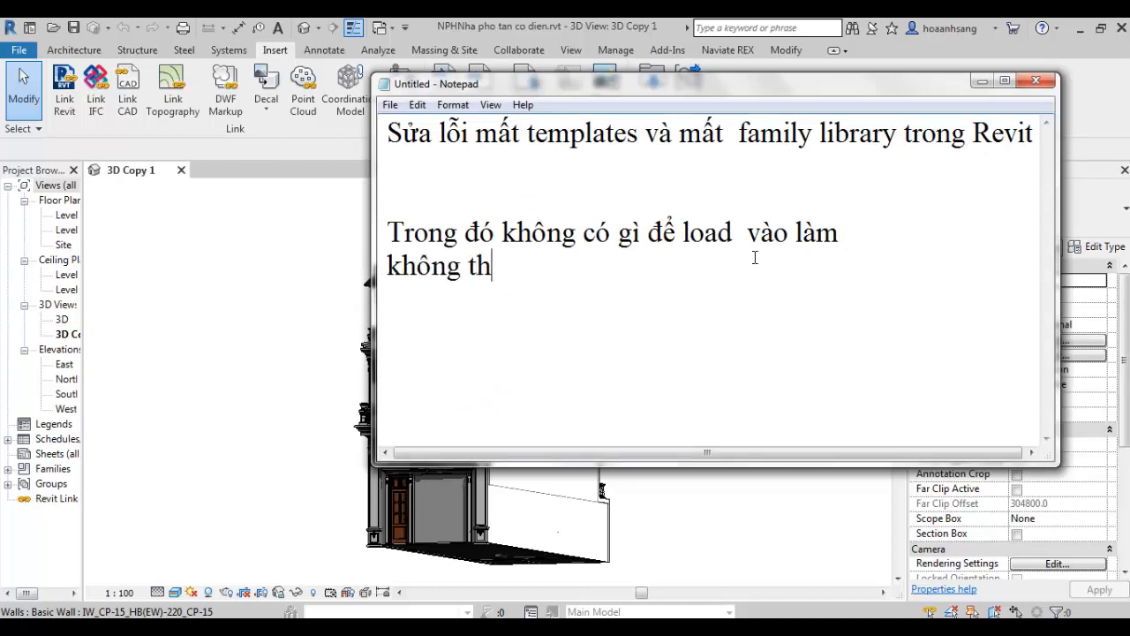
type("ây")
type(" bất ")
type("kyg")
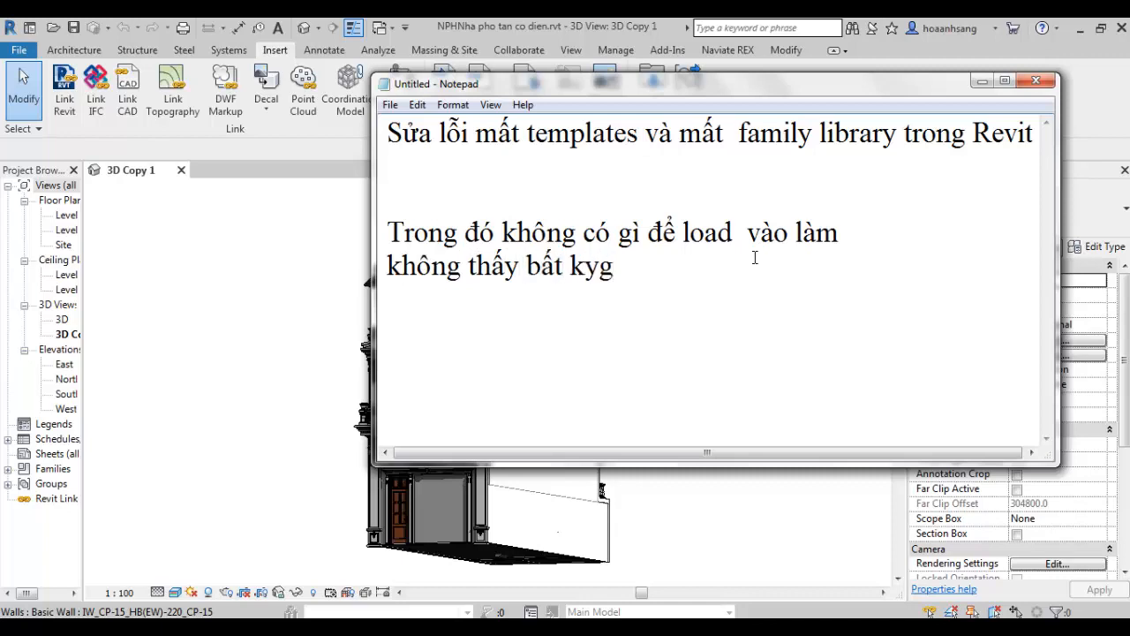
key("BackSpace")
type("g")
key("BackSpace")
type("fam")
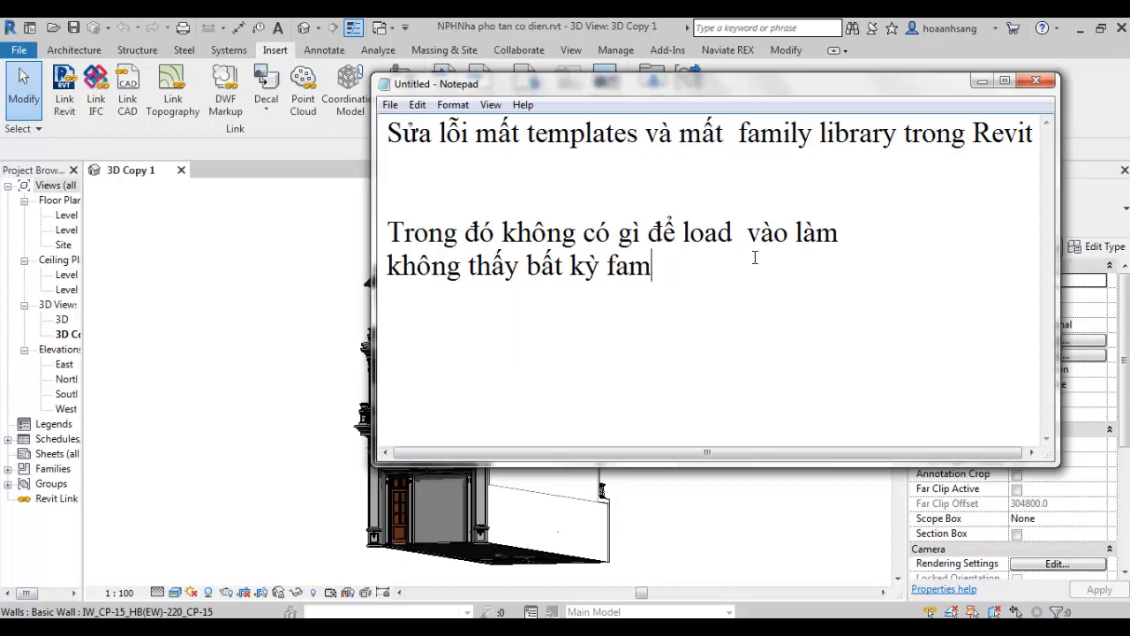
type("ily n")
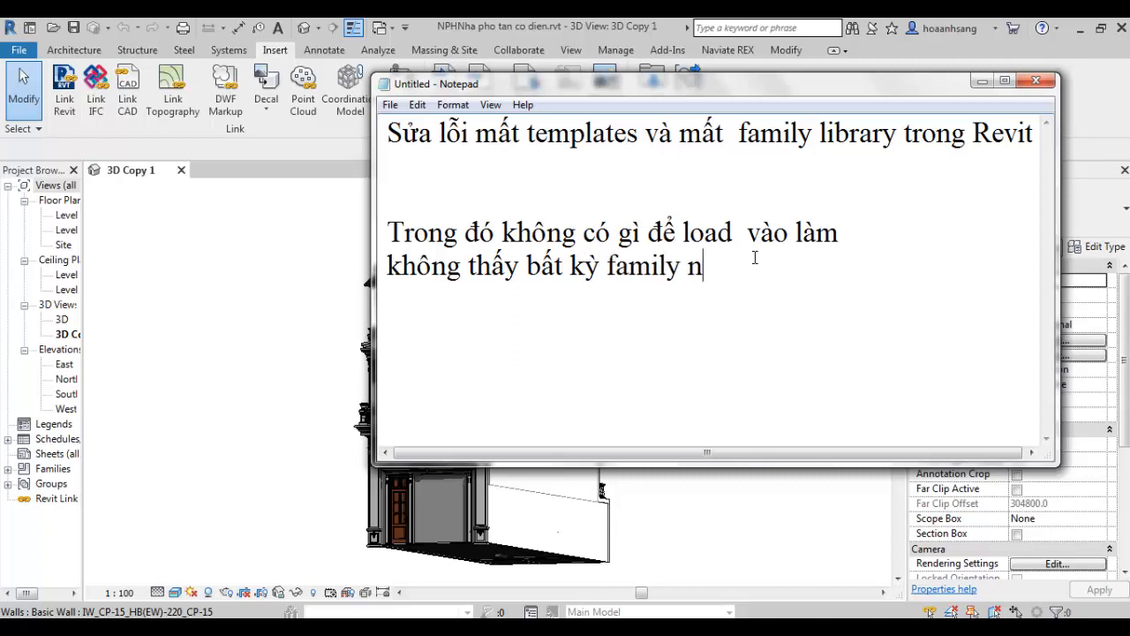
type("ào để")
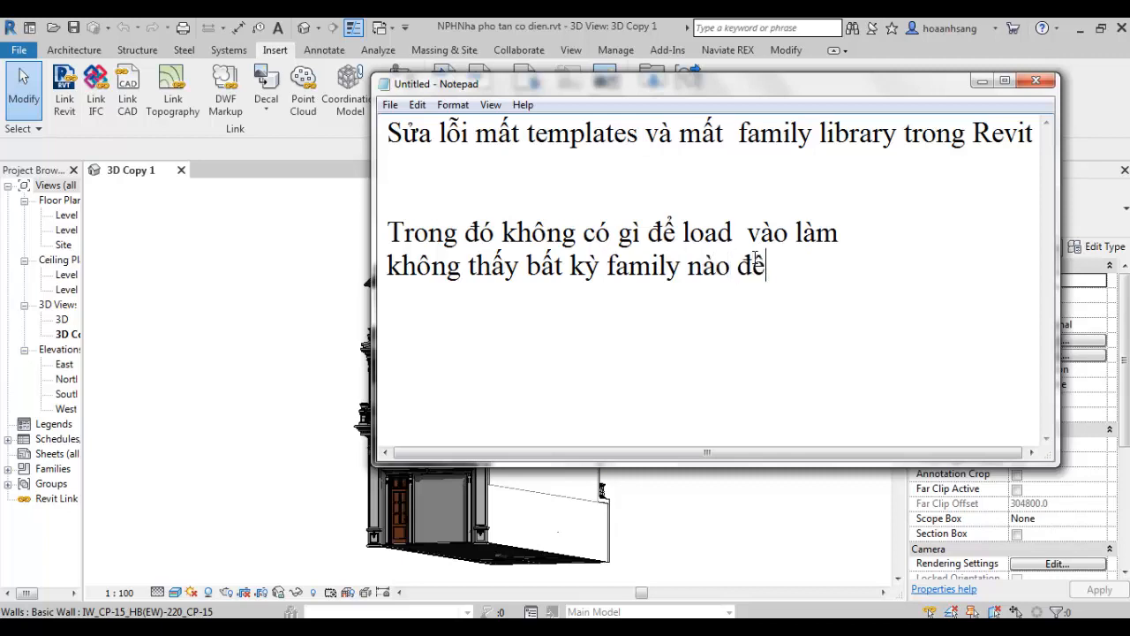
type(" load")
type(" vào ")
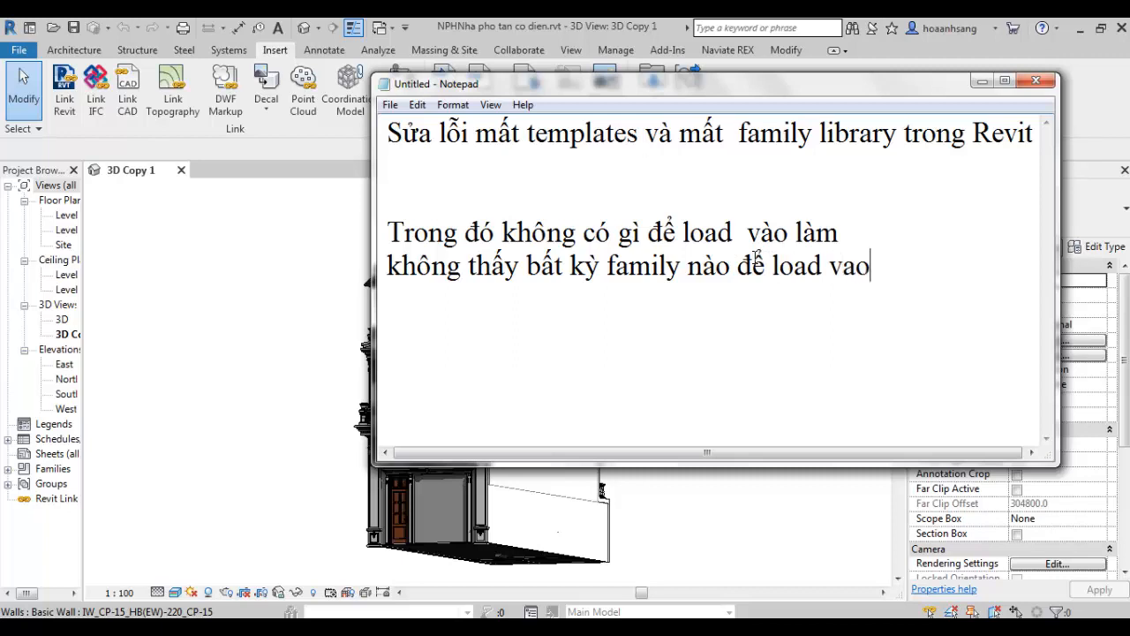
type("lam")
Step: Add a new line to the note reading "ở đây mình còn dùng revit 2019"
key("Return")
type("o")
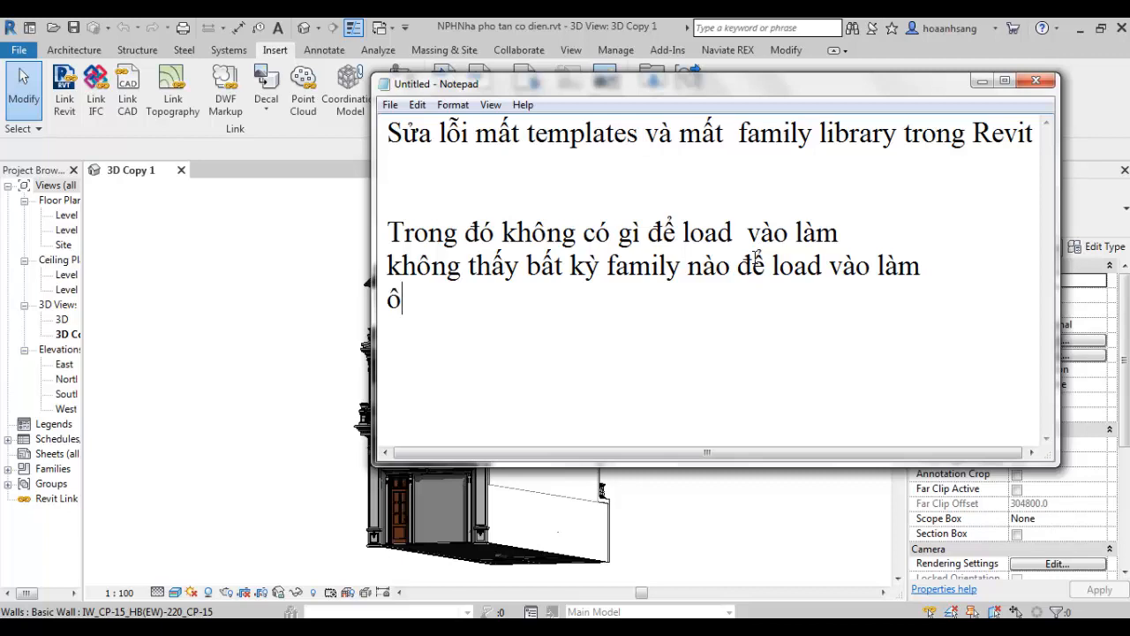
type("ở đây")
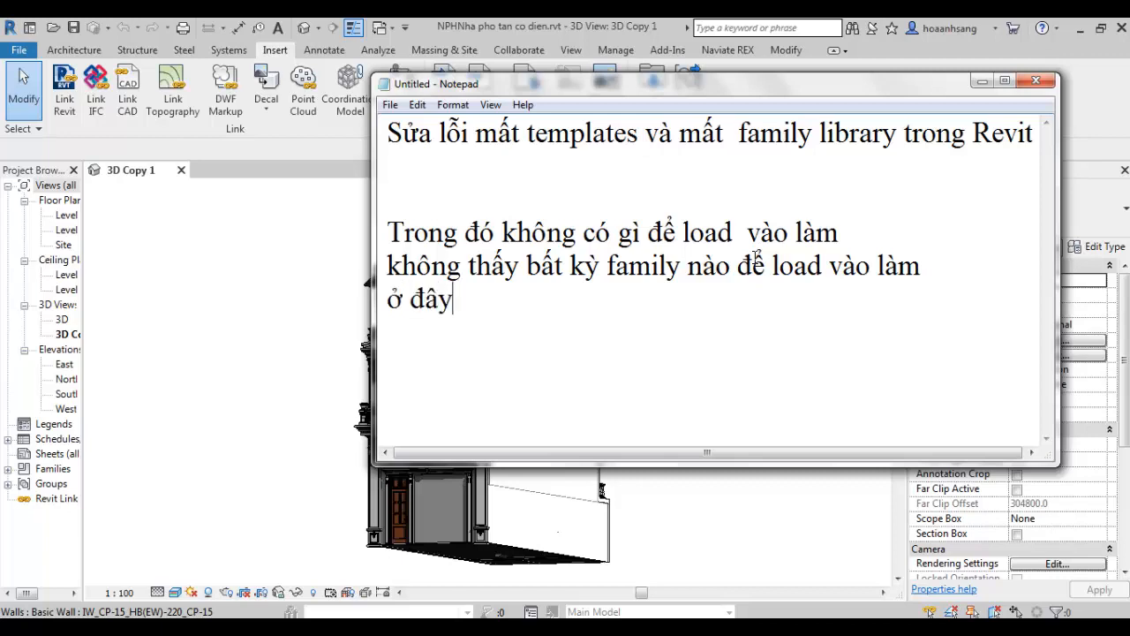
type(" mình")
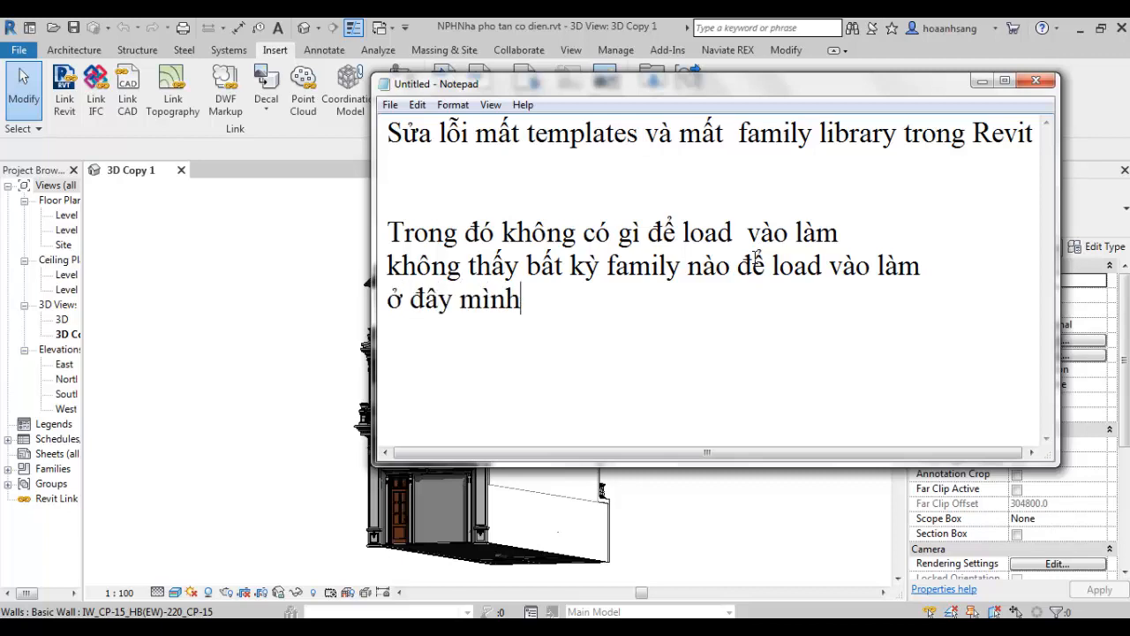
type(" cop")
key("BackSpace")
type("òn dung")
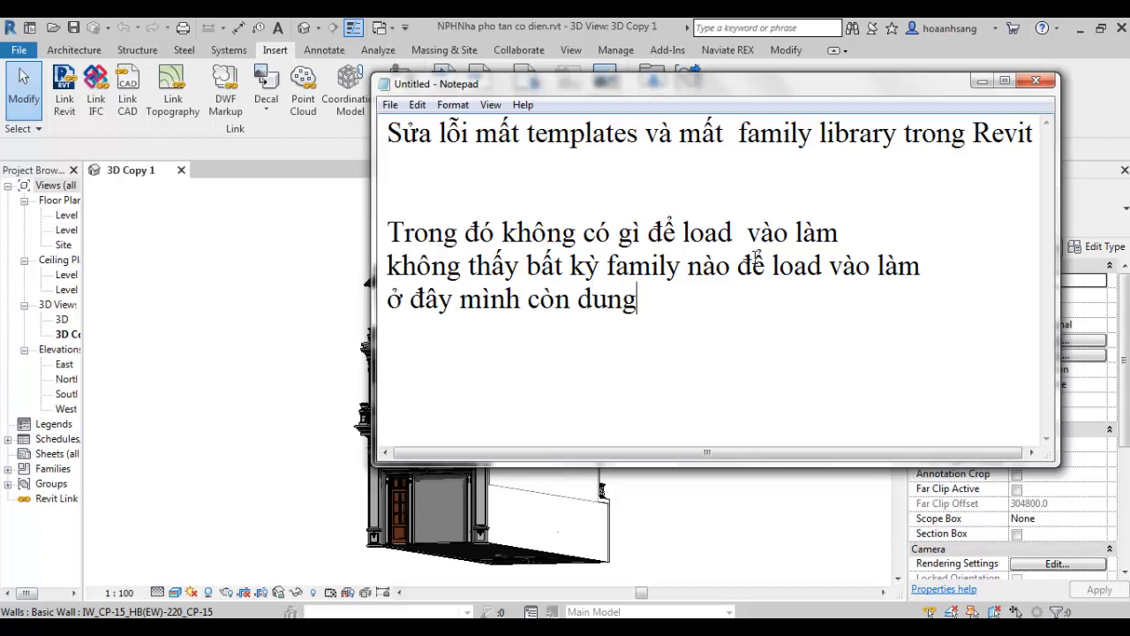
type("f ")
type("re")
type("vits")
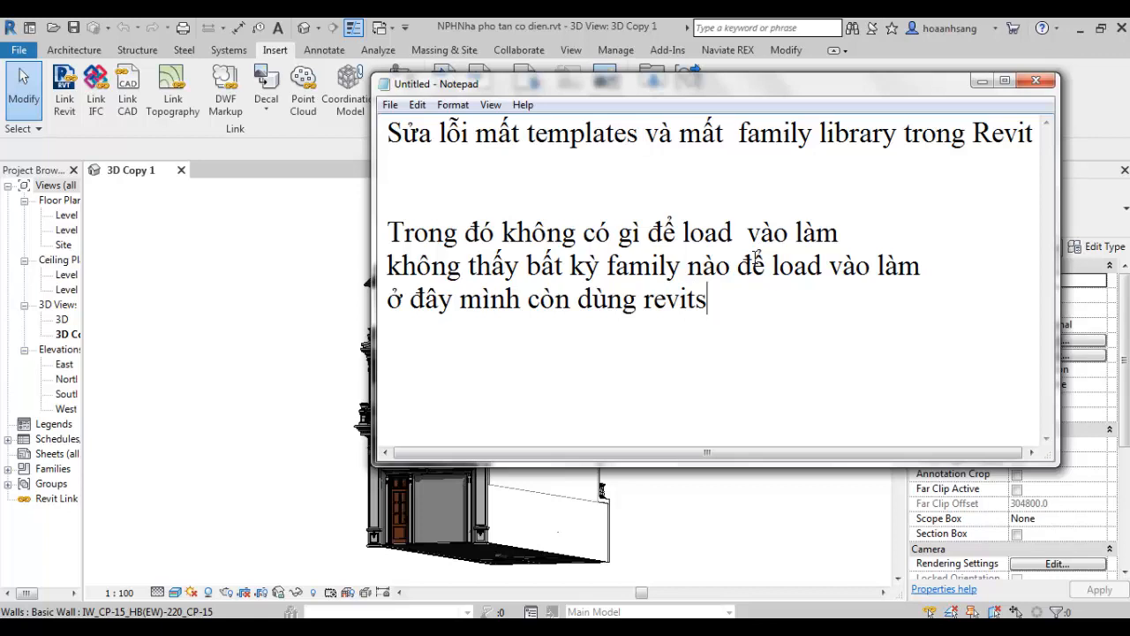
key("BackSpace")
type("2019")
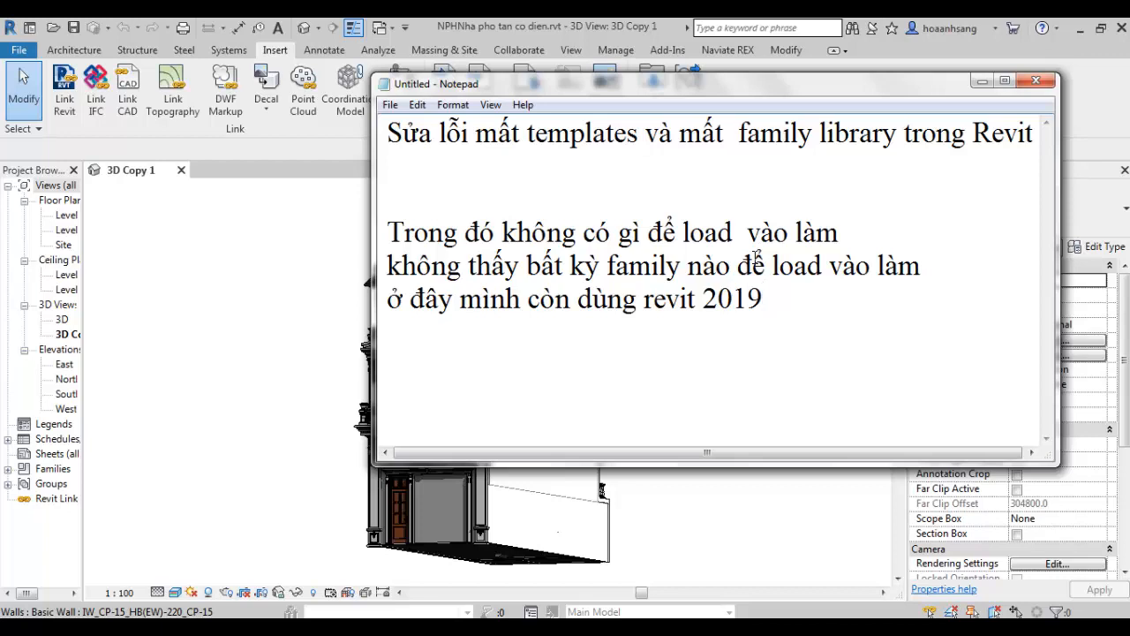
Step: Write "lâu rồi không dùng vào lại thấy lỗi này tưởng mình quên" on the line below the Revit version
key("Return")
type("lâu rồi")
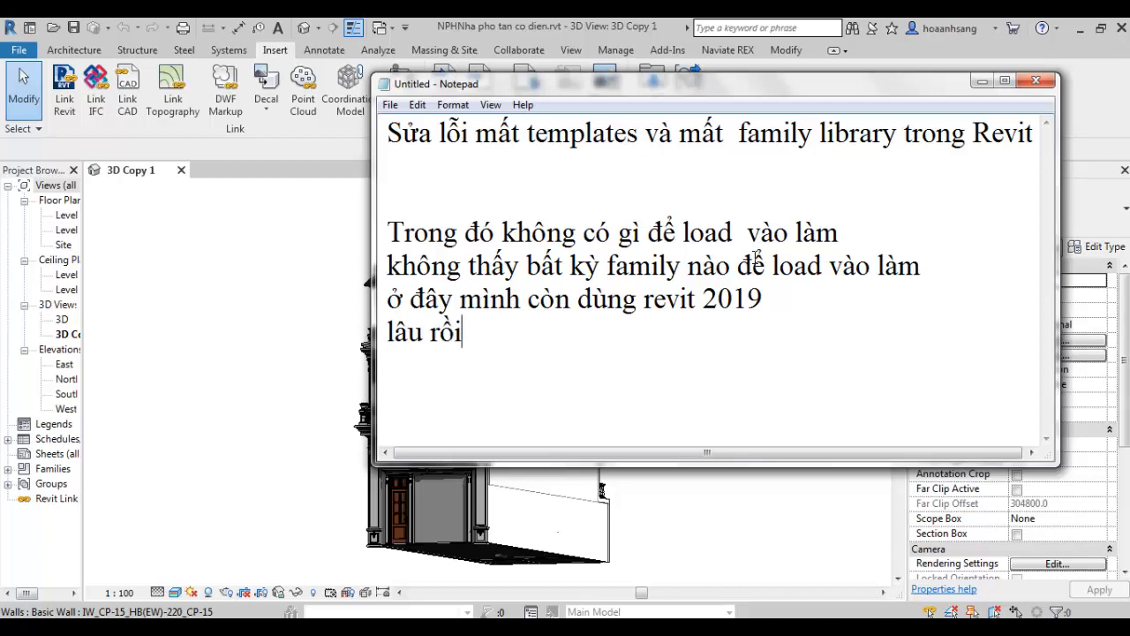
type(" khoông")
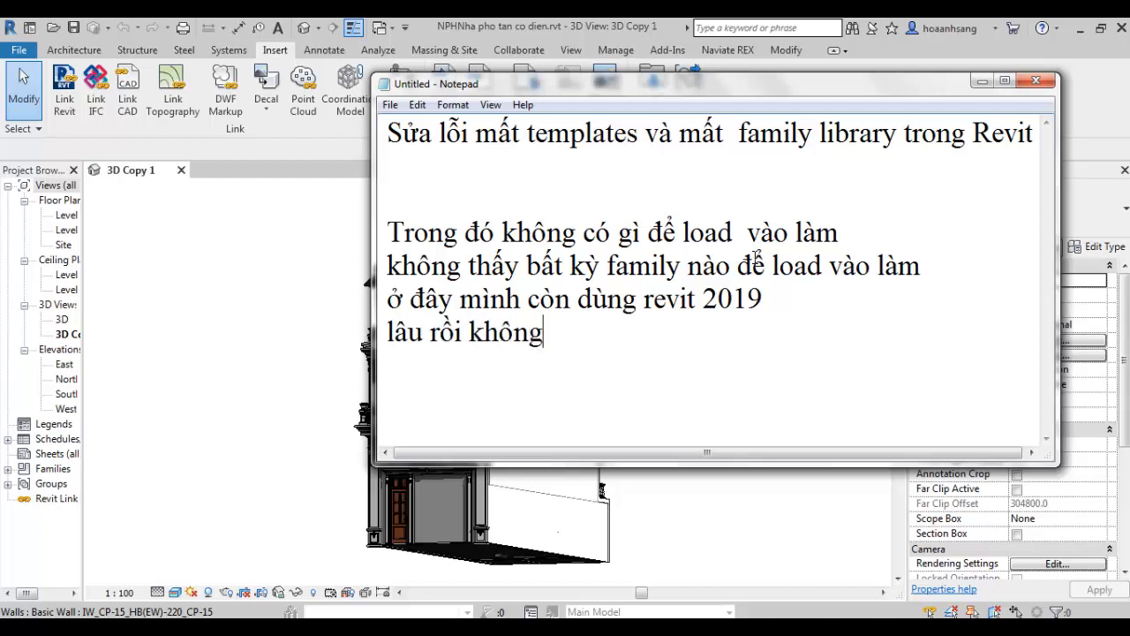
type(" dimh")
key("BackSpace")
key("BackSpace")
key("BackSpace")
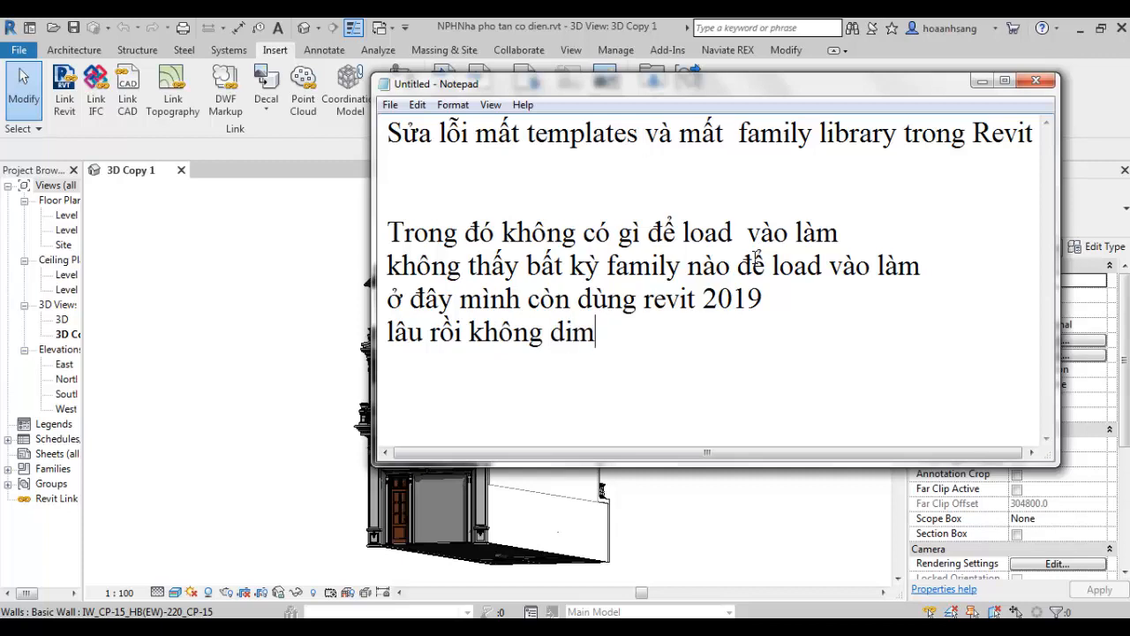
type("ùng vào ")
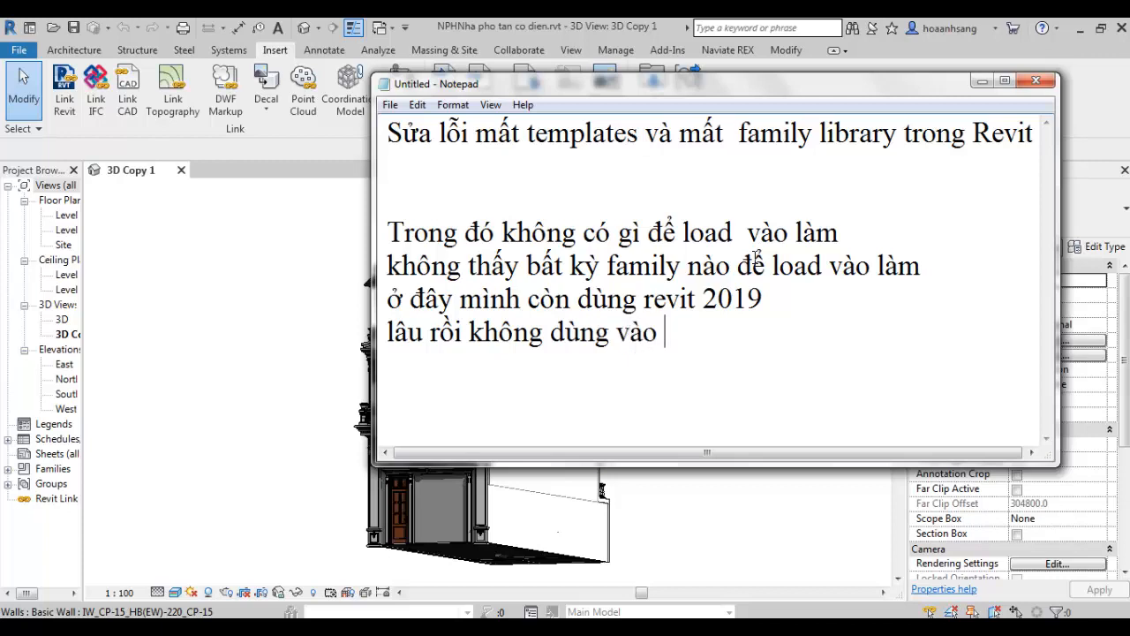
type("lai tha")
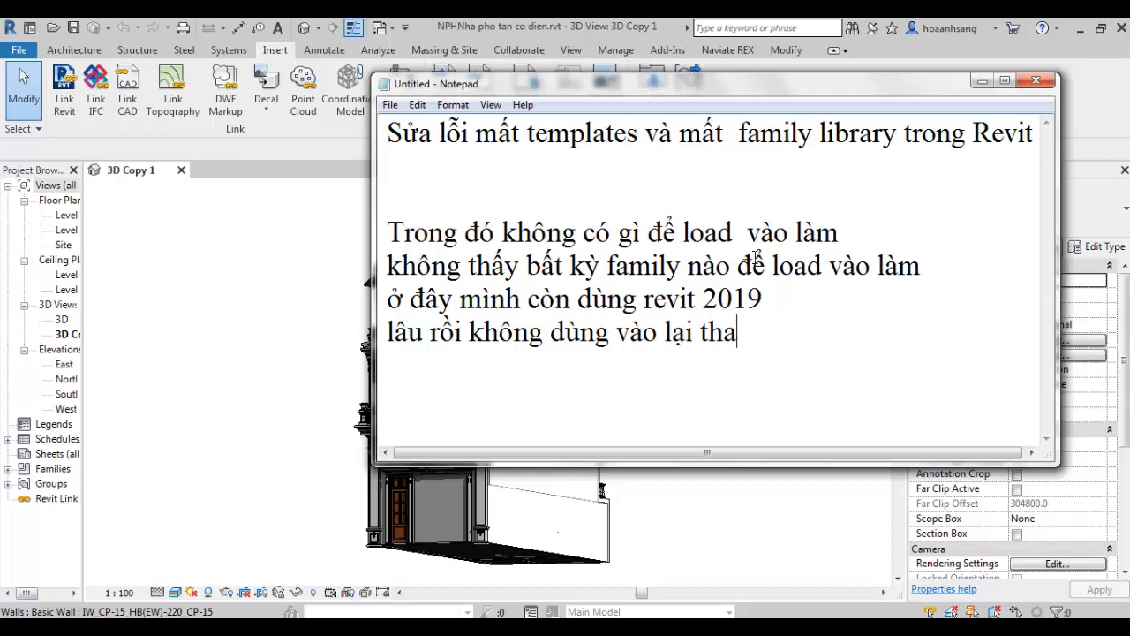
type("y lôi")
type("x nay")
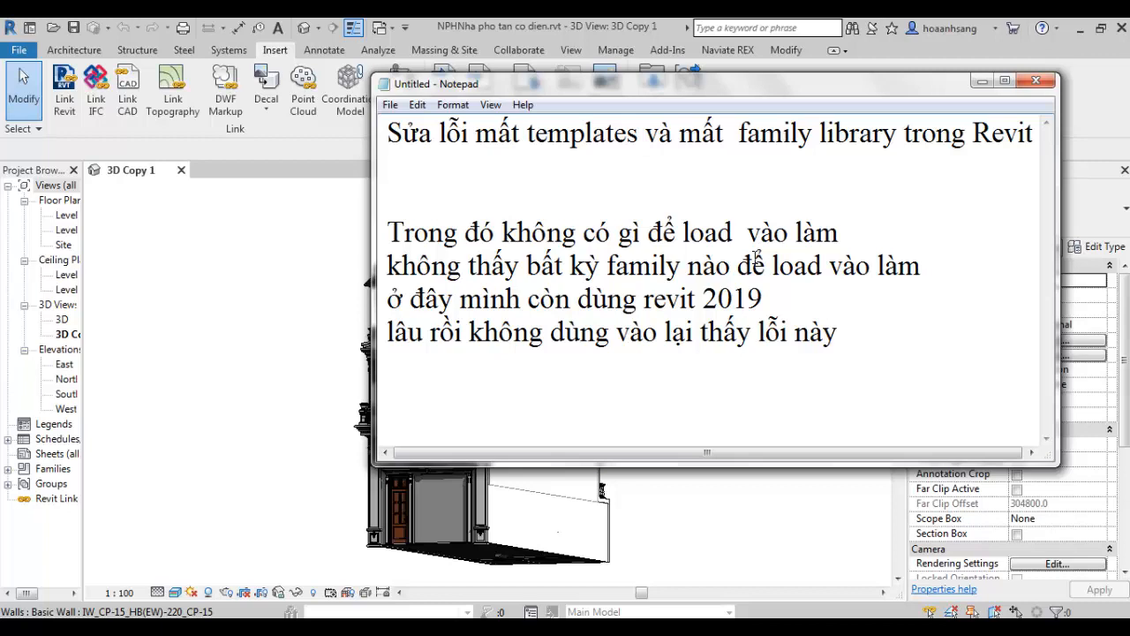
type("tương")
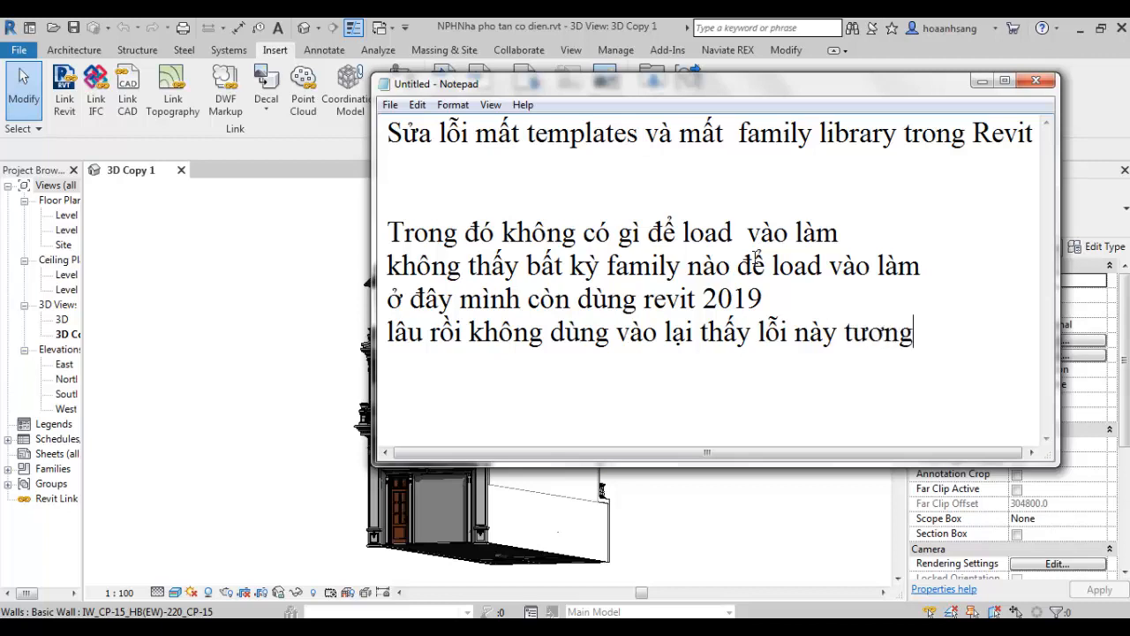
type(" minhf ")
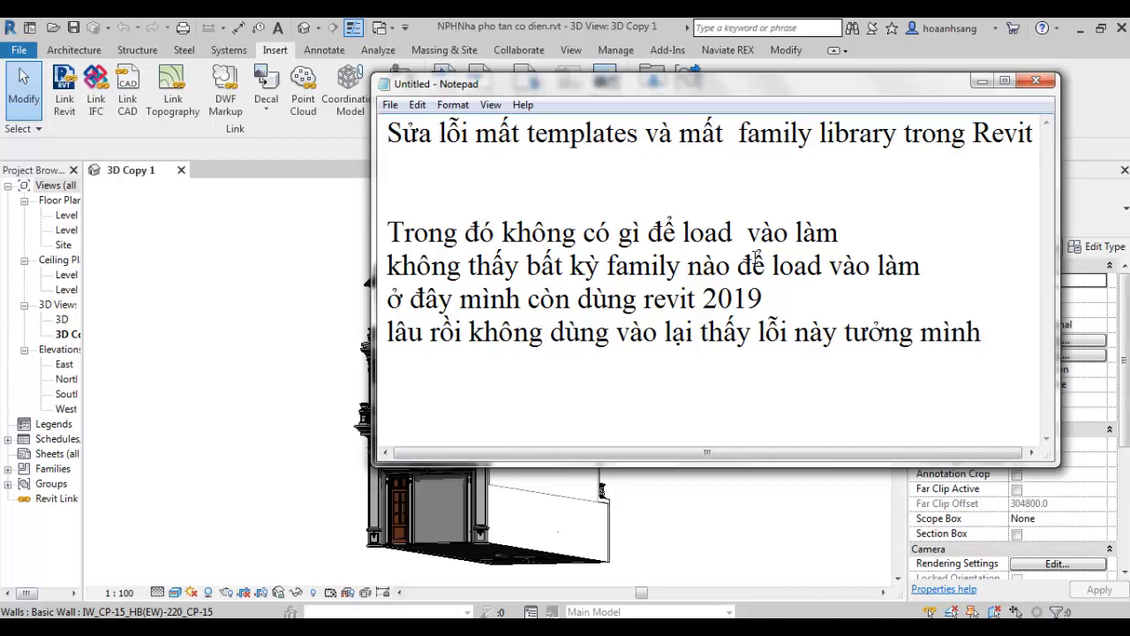
type("quên")
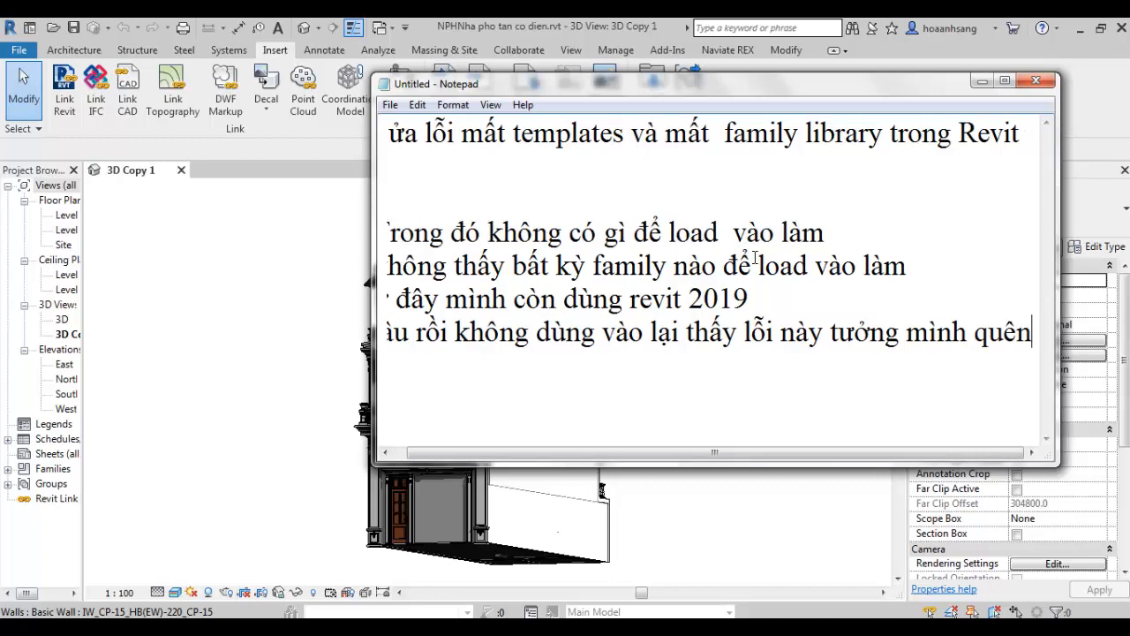
Step: Add a last line to the note reading "vào trang này load content về mới đc"
key("Return")
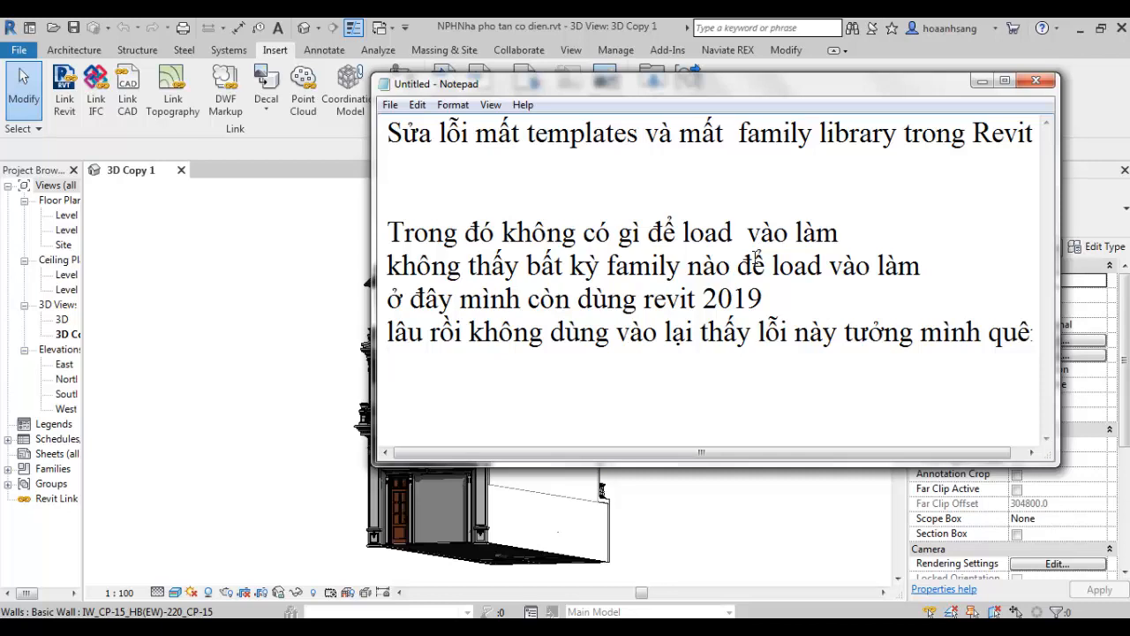
type("vao")
key("BackSpace")
key("BackSpace")
key("BackSpace")
type("vào trang nay")
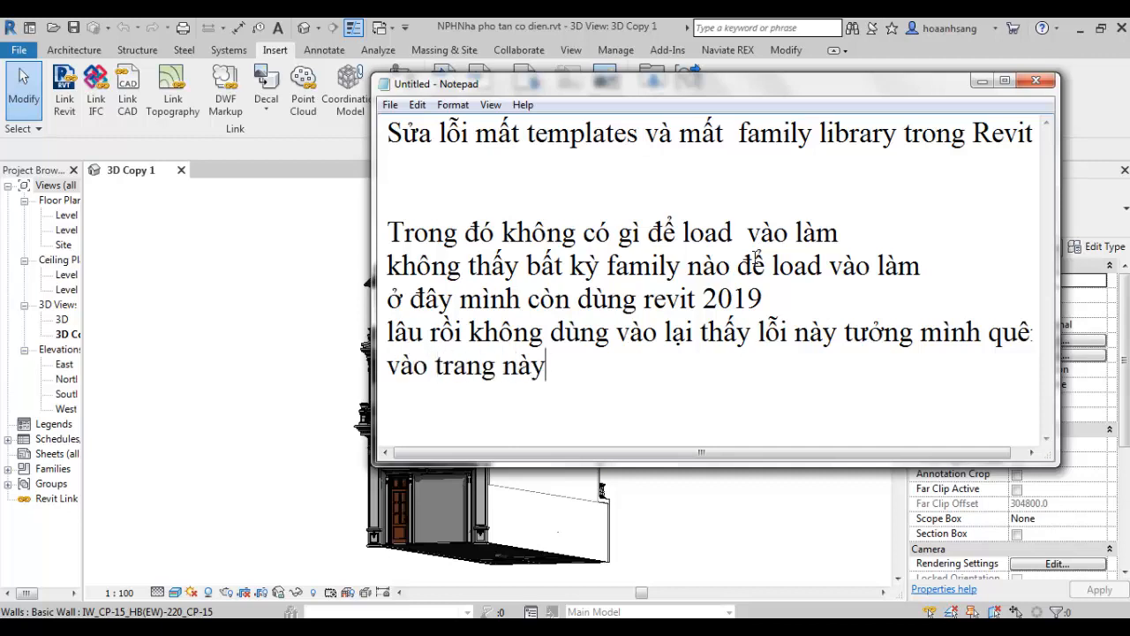
type(" loadve")
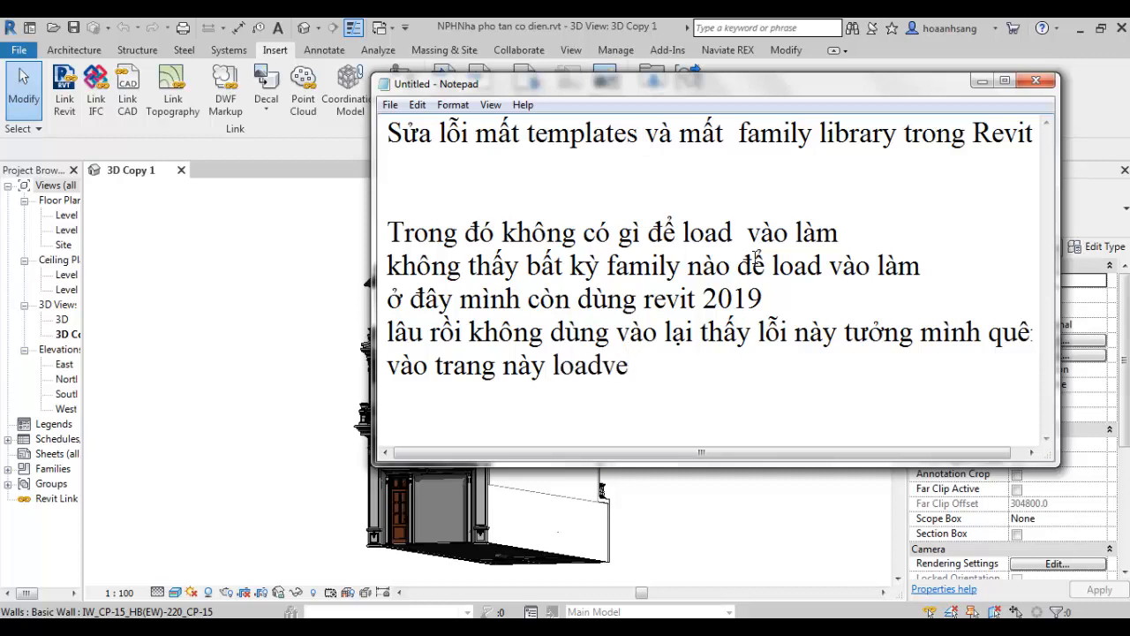
key("BackSpace")
key("BackSpace")
type("cô")
key("BackSpace")
type("ontent")
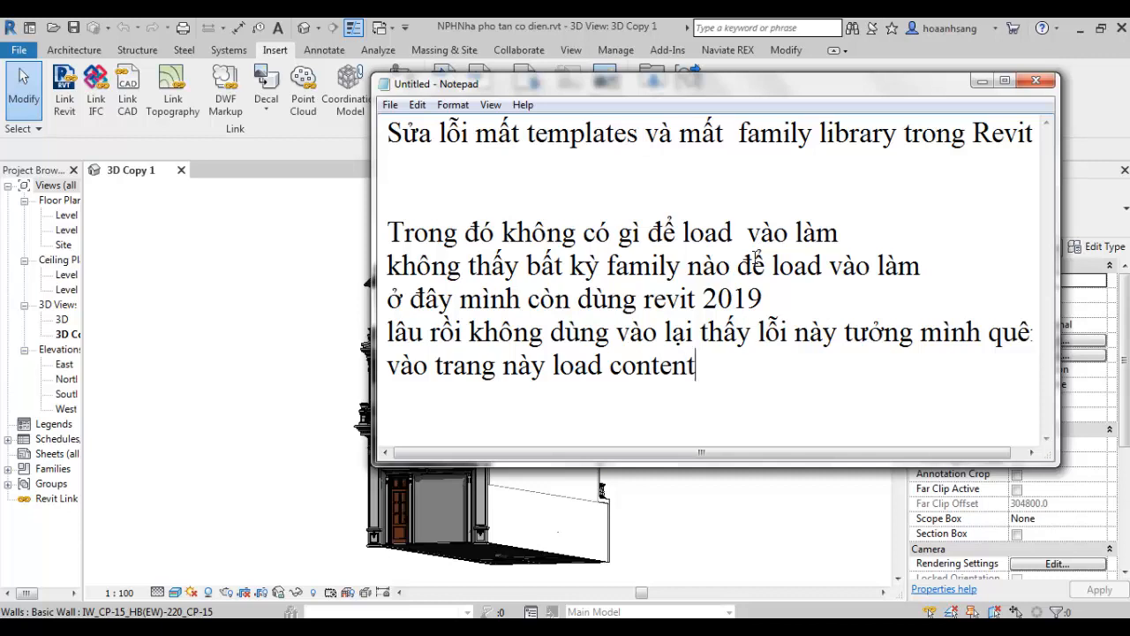
type(" vêf mowis ddc")
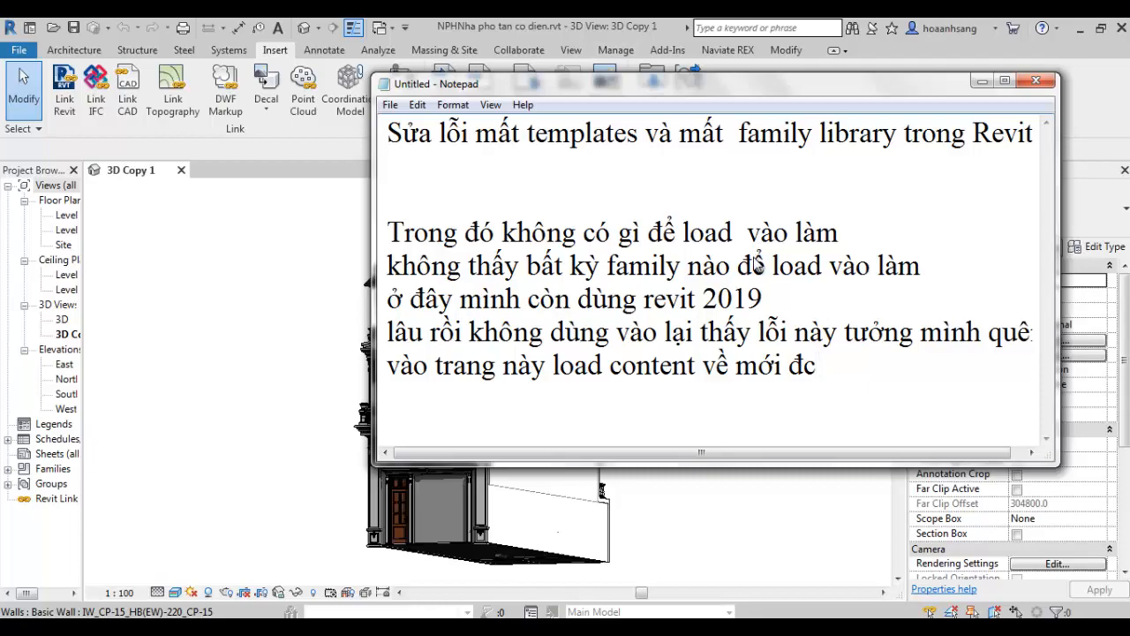
Step: Switch to Chrome and examine the Autodesk Revit 2019 Content page's instructions and its English template and library downloads
key("alt+Tab")
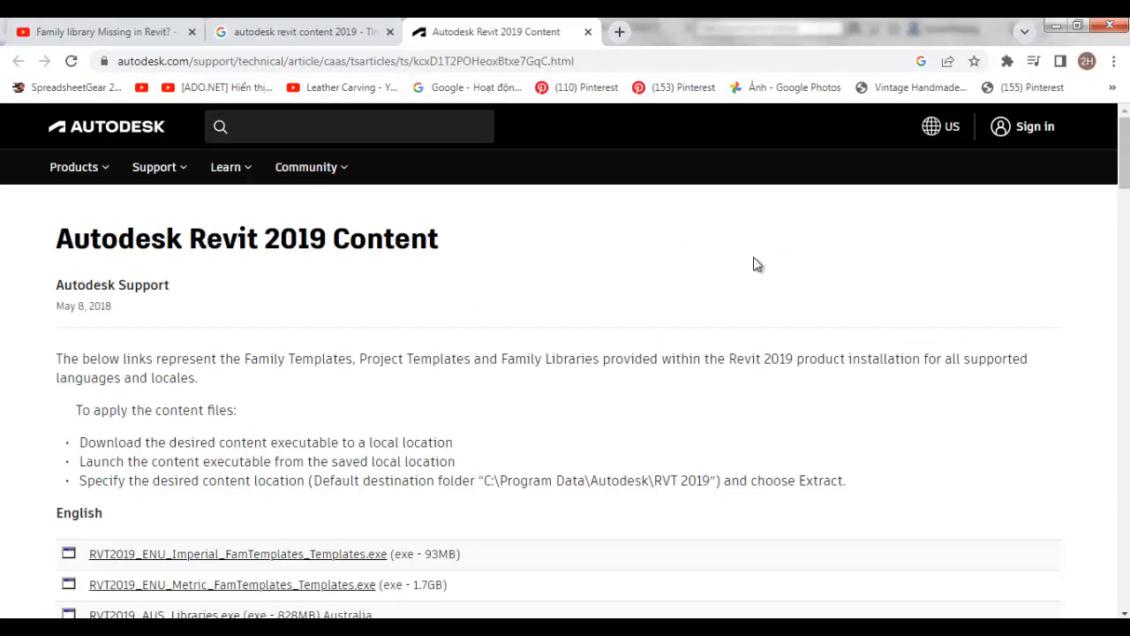
key("ctrl+l")
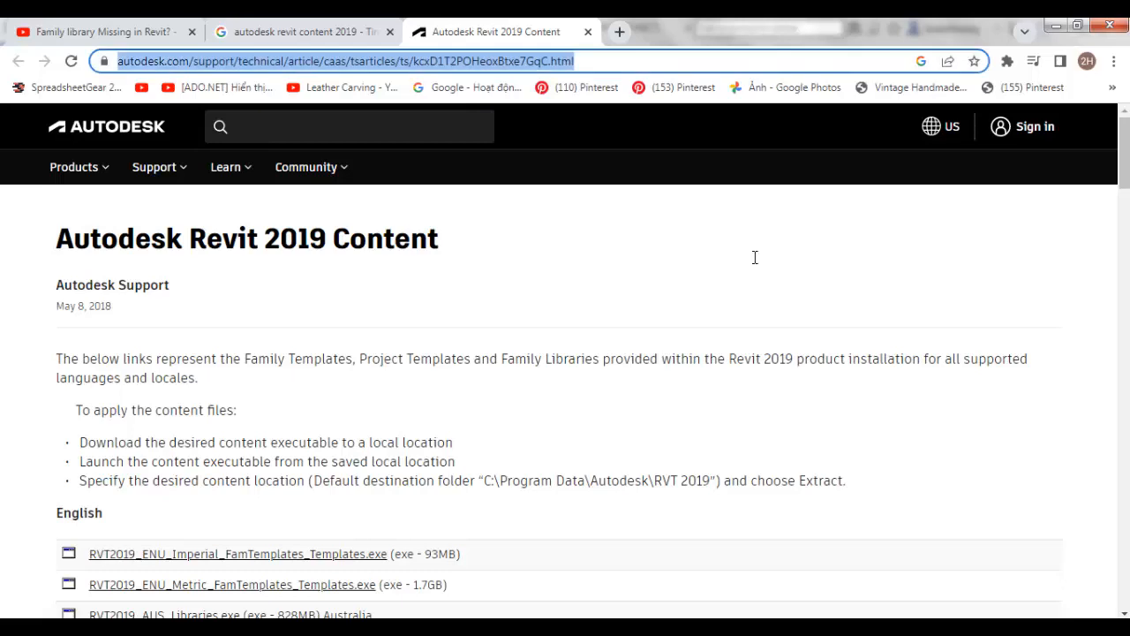
left_click_drag(117, 239, 85, 284)
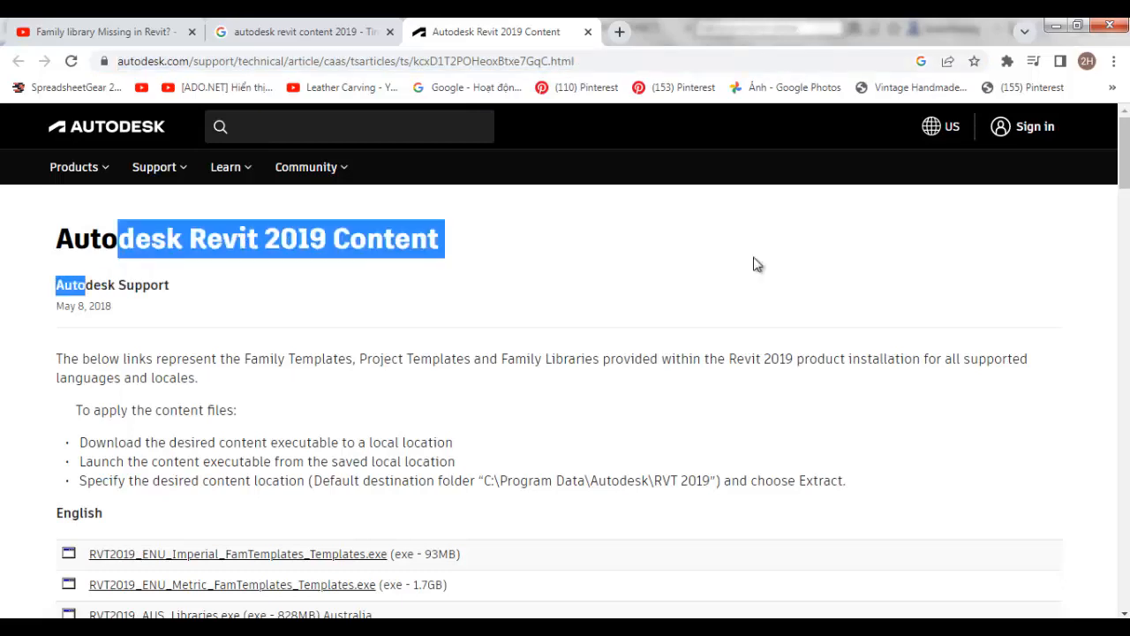
scroll(756, 263, "down", 3)
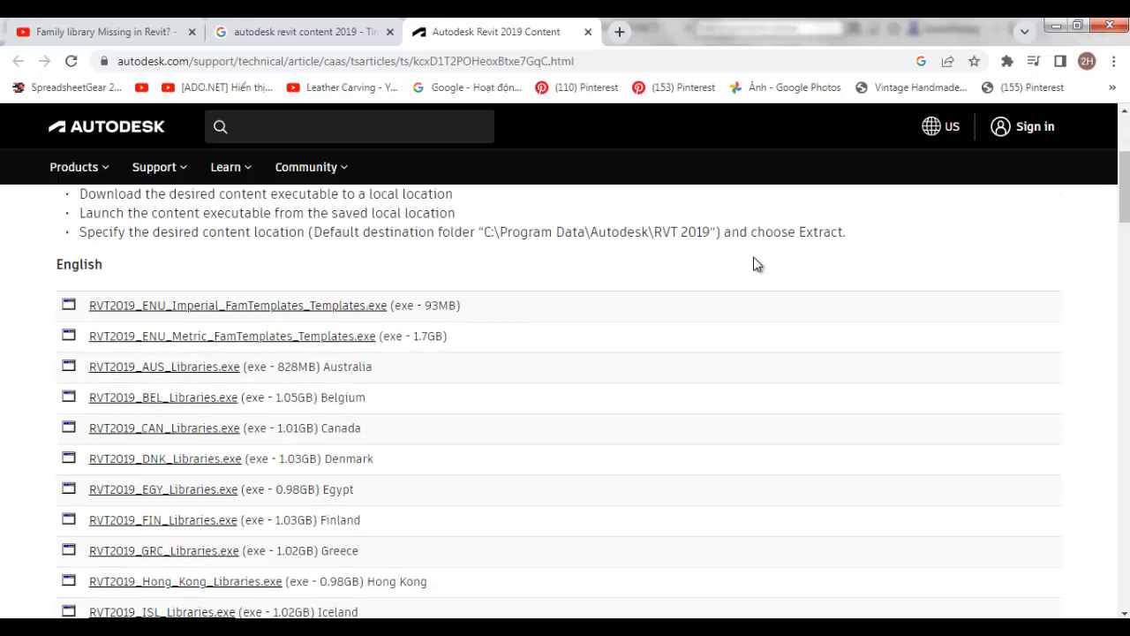
key("Tab")
key("Tab")
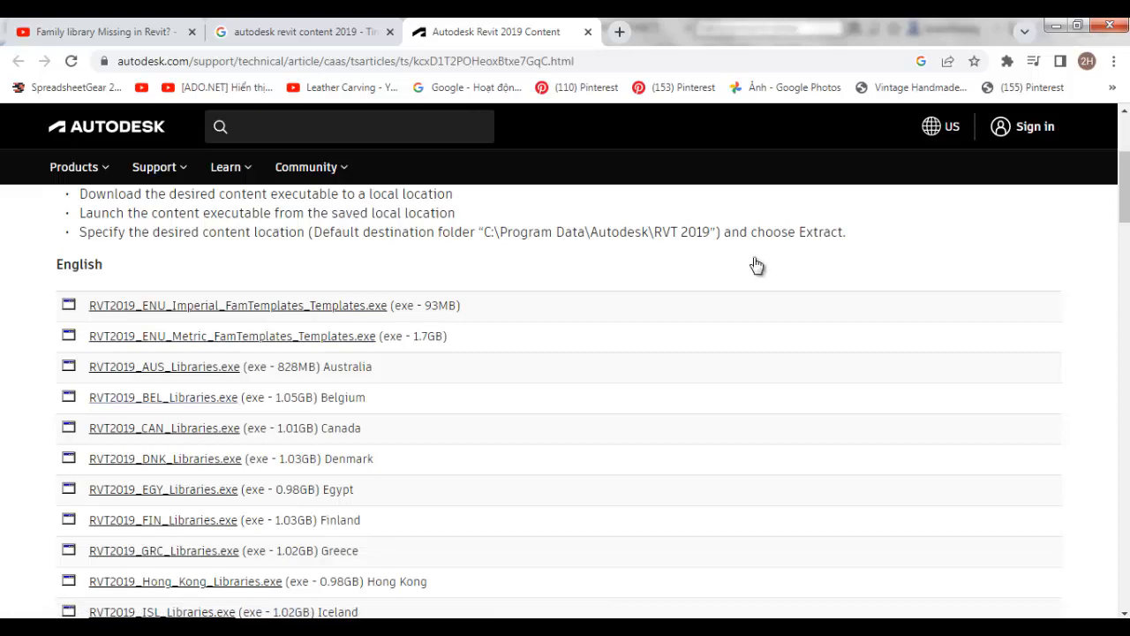
scroll(755, 257, "up", 2)
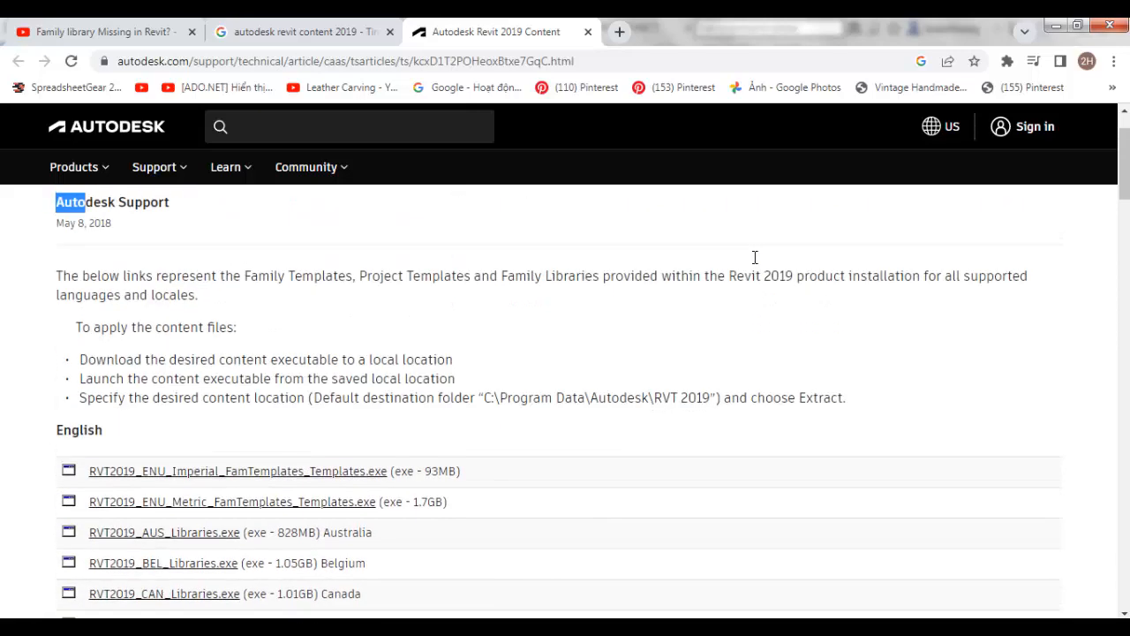
scroll(755, 256, "down", 3)
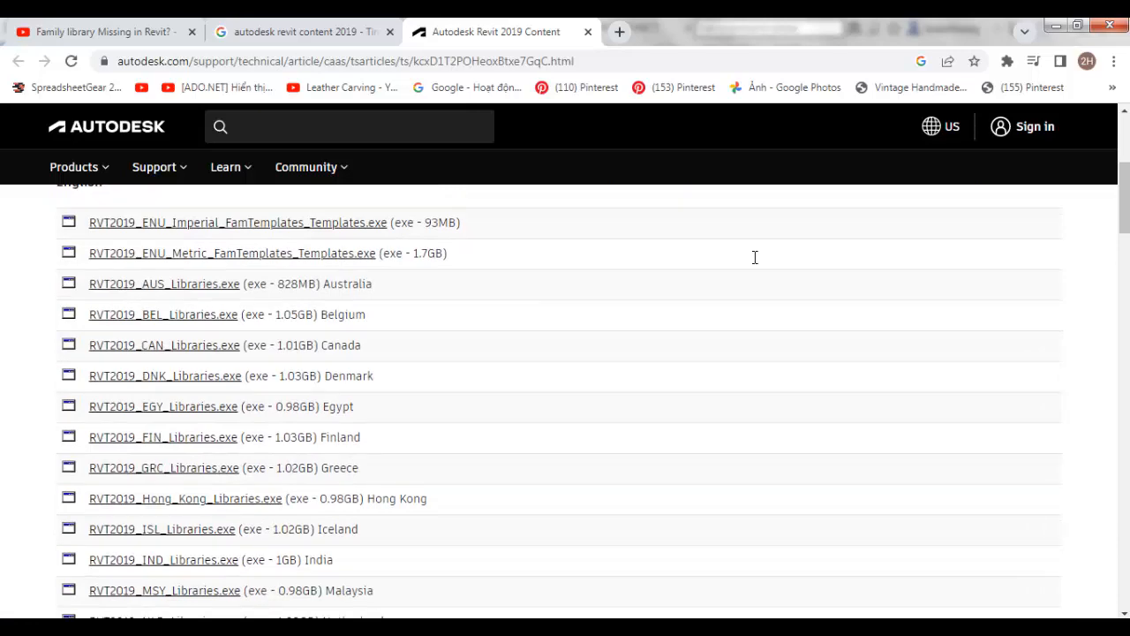
scroll(755, 257, "down", 2)
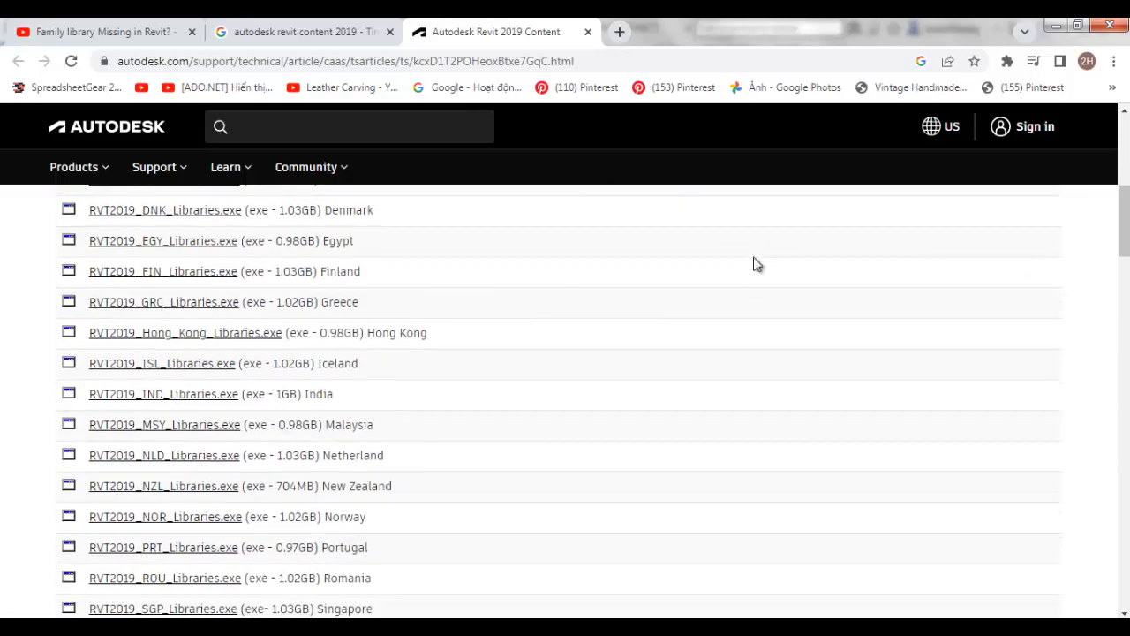
Step: Examine the English library downloads listed by country on the Autodesk Revit 2019 Content page, through to United States Metric
scroll(754, 263, "down", 2)
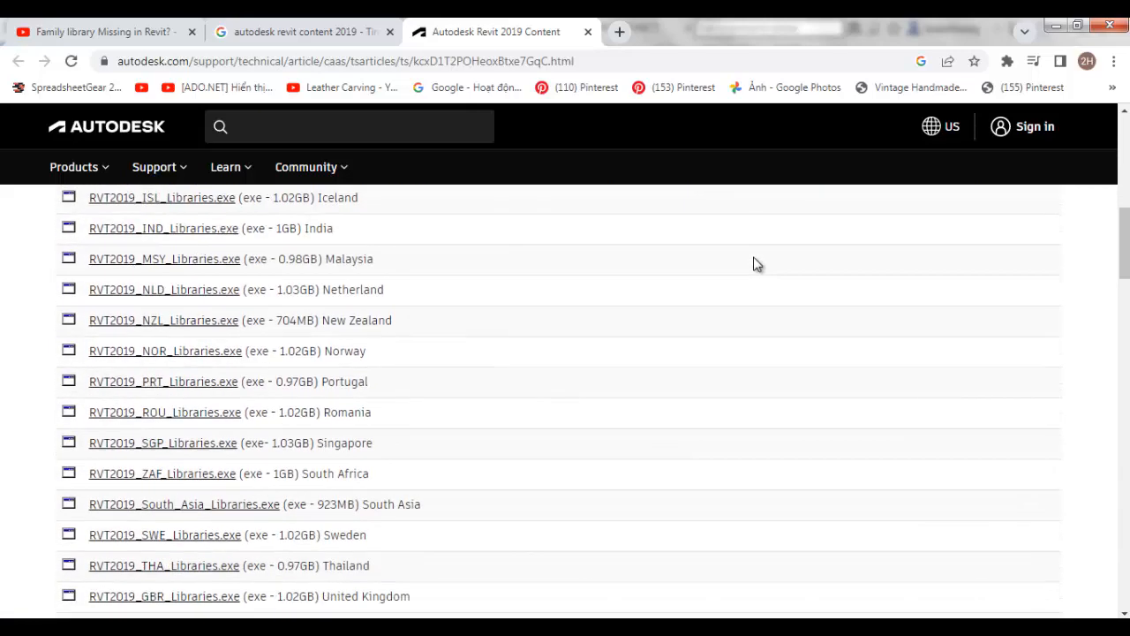
scroll(754, 263, "down", 2)
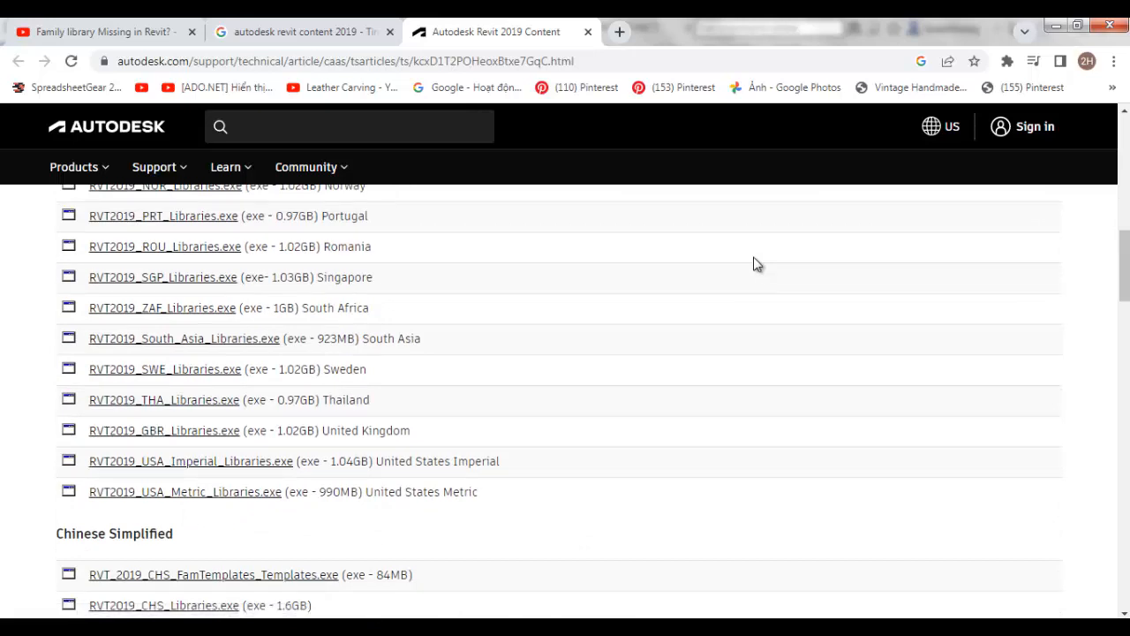
scroll(754, 263, "up", 2)
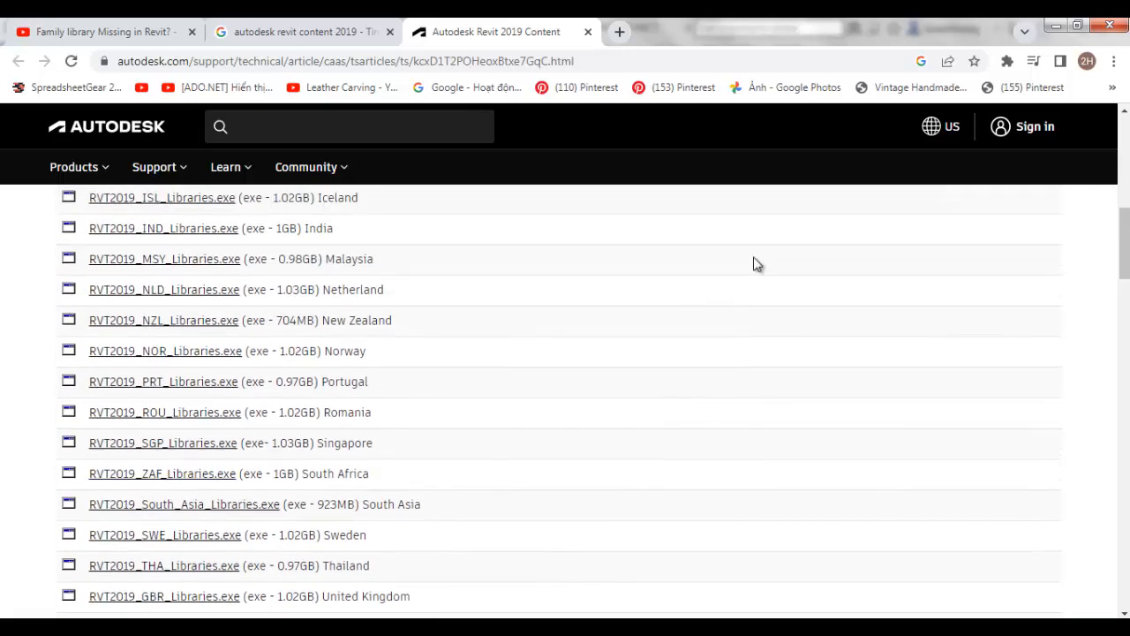
scroll(754, 263, "up", 2)
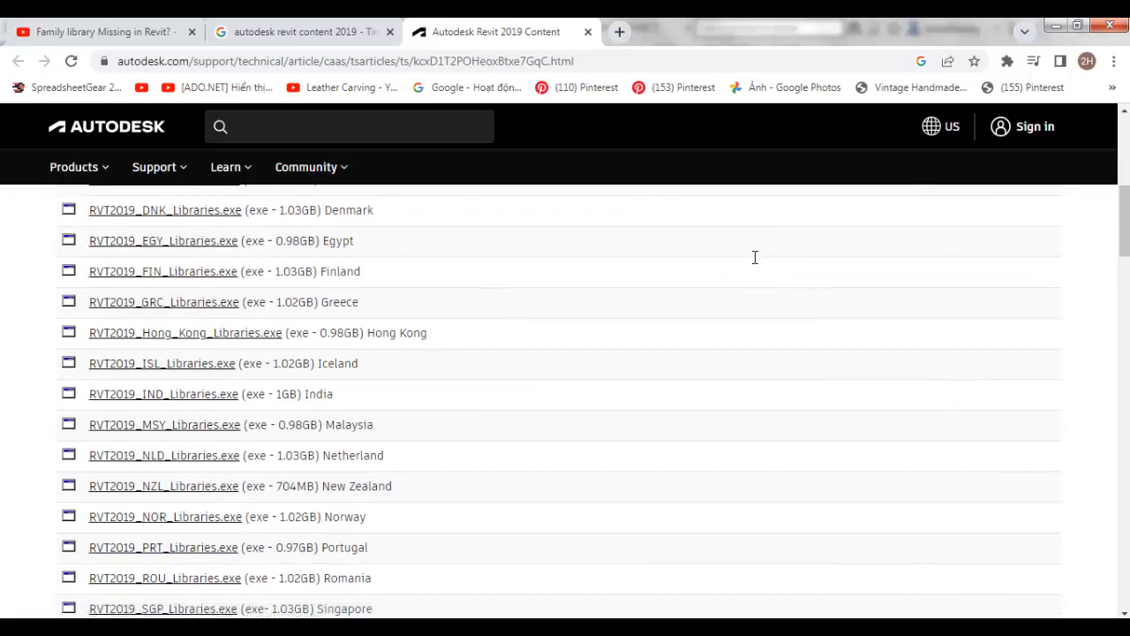
scroll(755, 263, "up", 1)
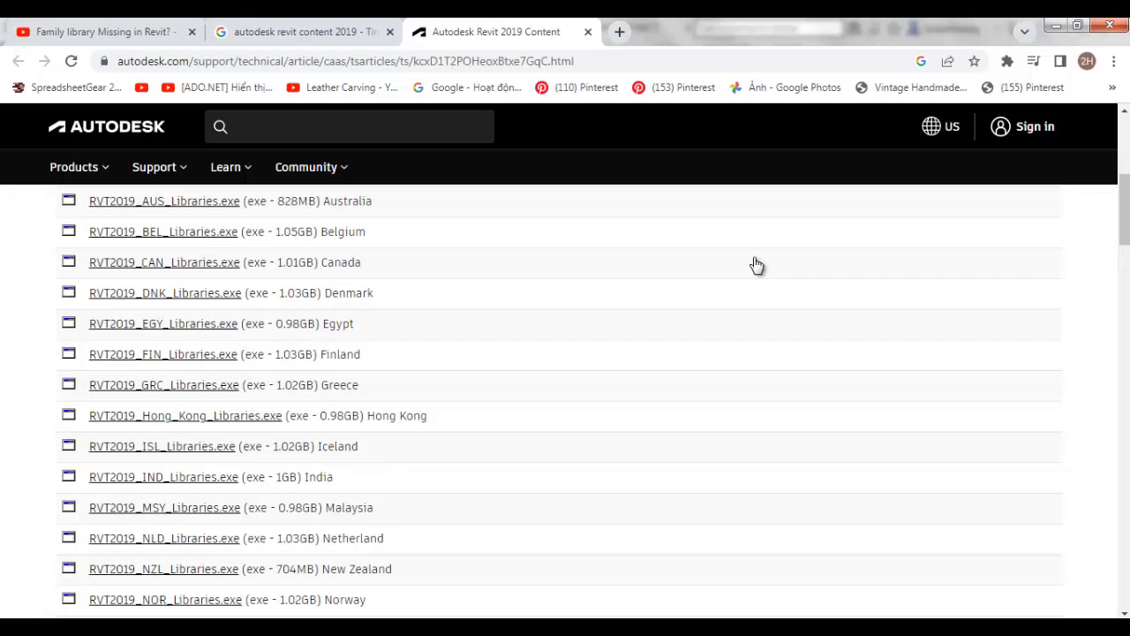
scroll(757, 265, "up", 1)
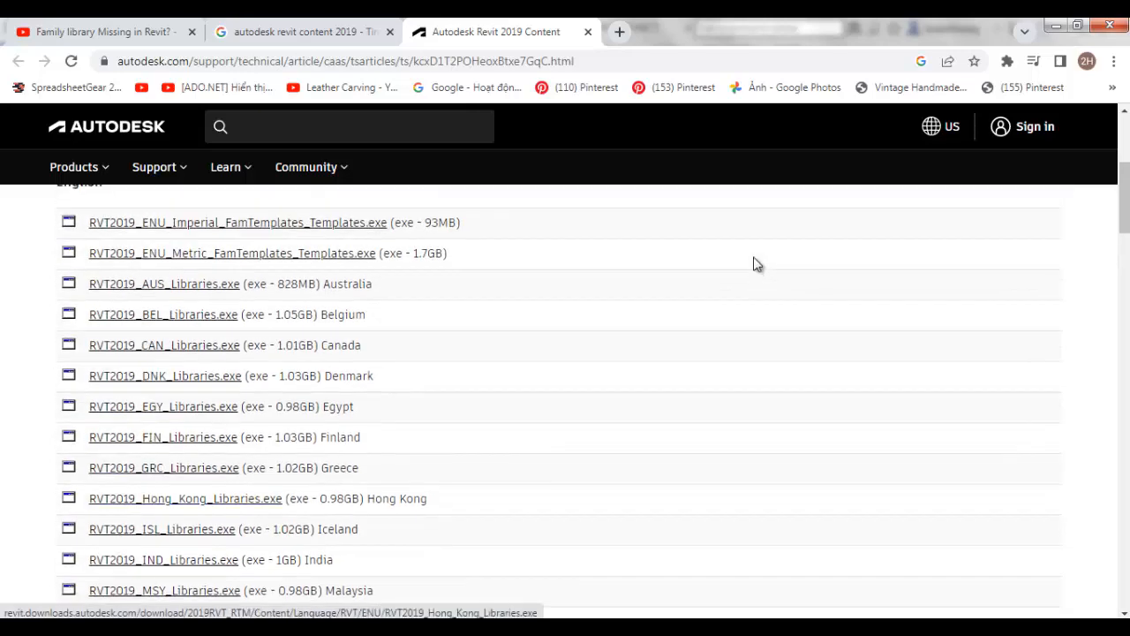
scroll(756, 263, "up", 1)
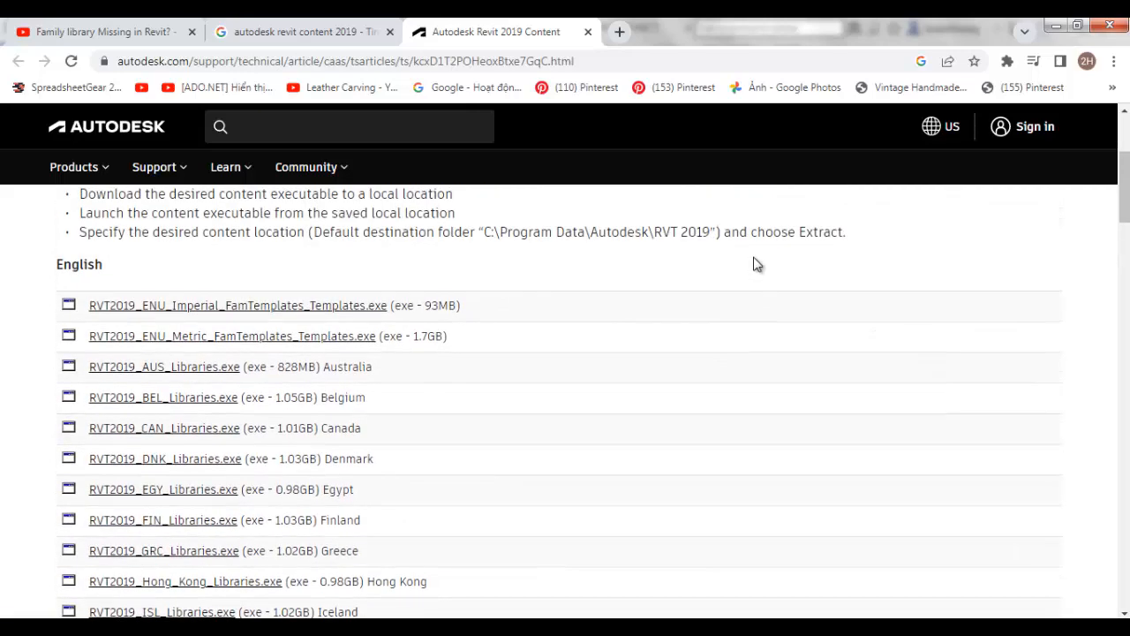
scroll(757, 263, "down", 2)
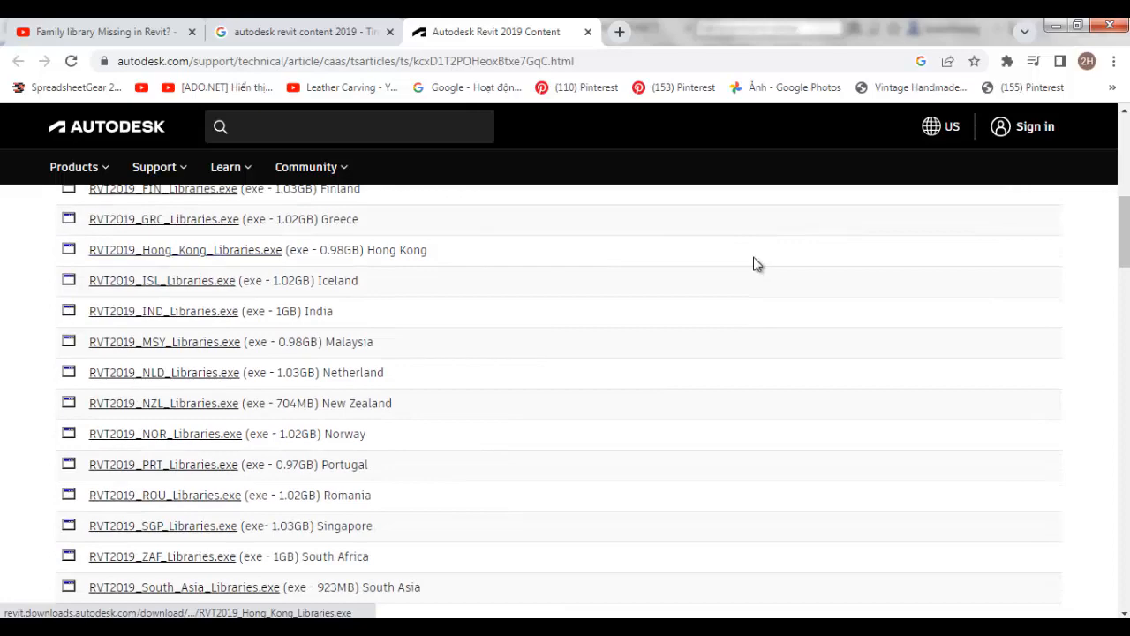
scroll(756, 265, "down", 3)
scroll(756, 265, "down", 2)
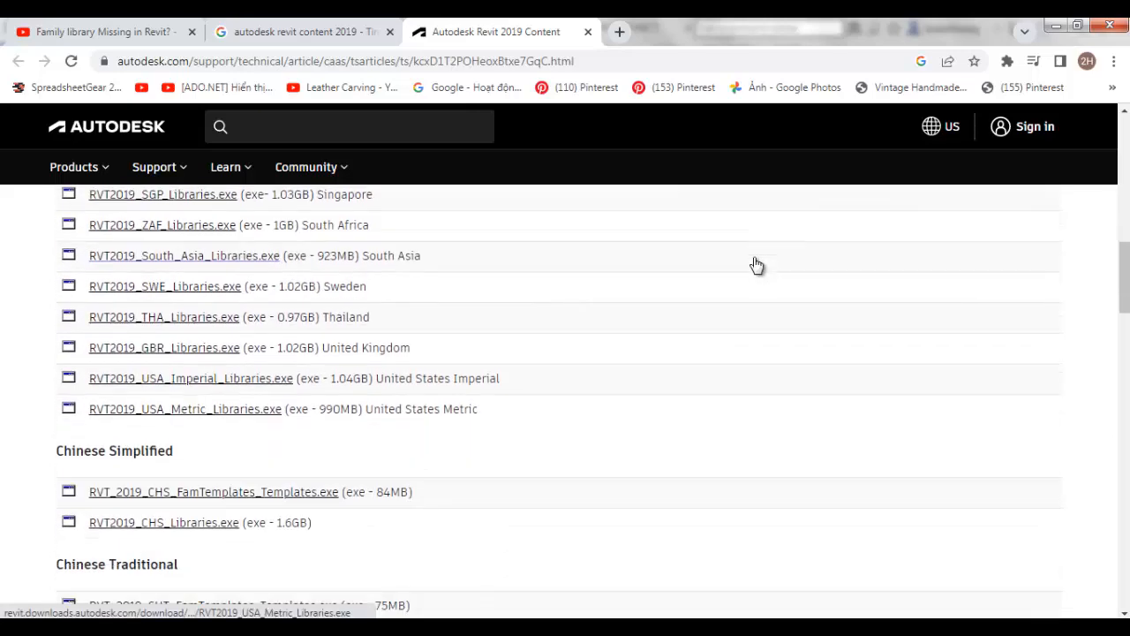
Step: Examine the template and library downloads for the other languages, from Chinese Simplified through to Spanish
scroll(757, 265, "down", 1)
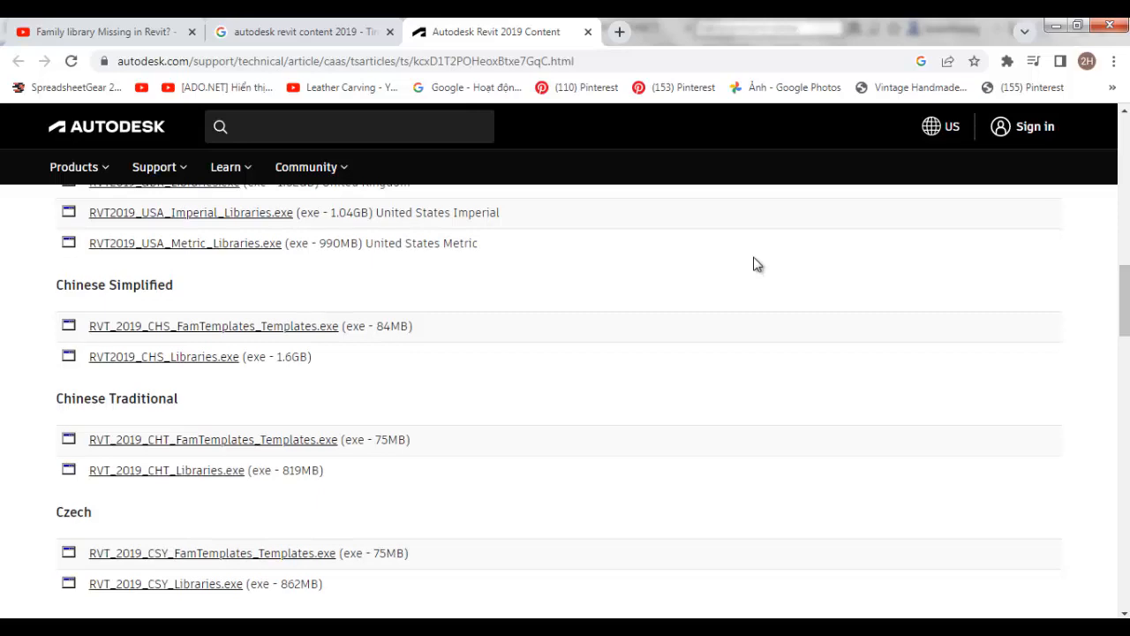
scroll(756, 264, "down", 3)
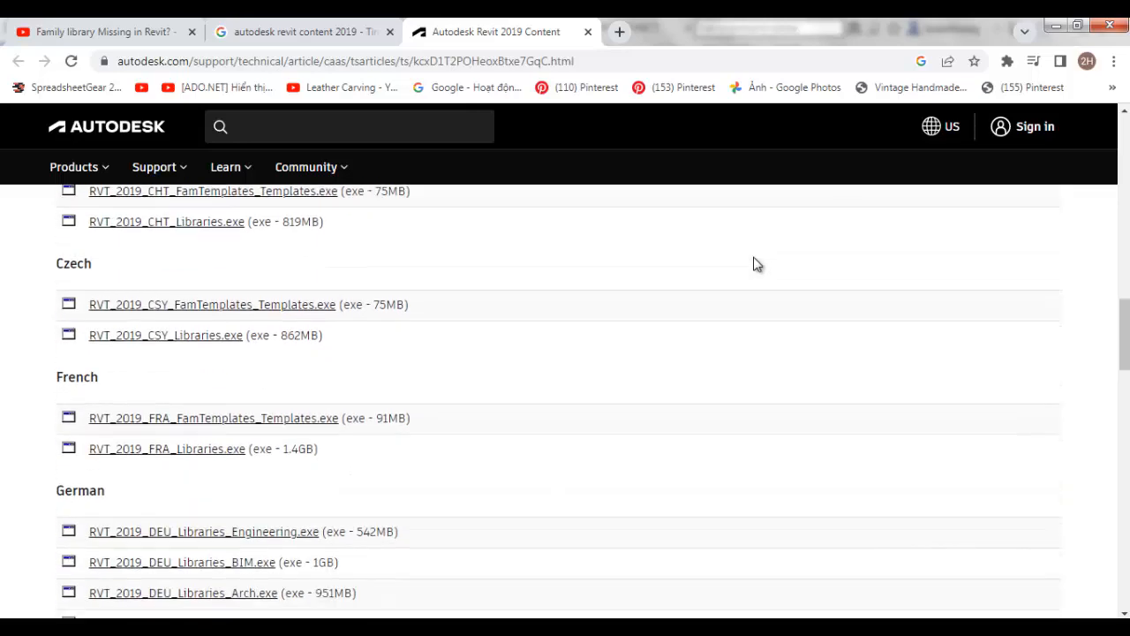
scroll(756, 265, "down", 4)
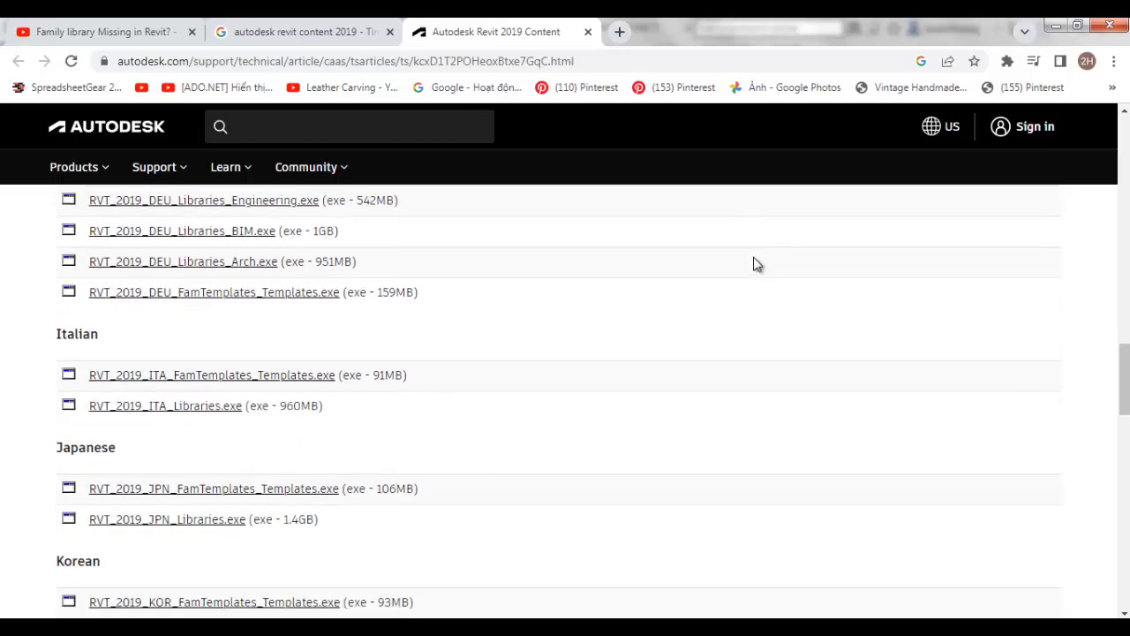
scroll(756, 265, "down", 5)
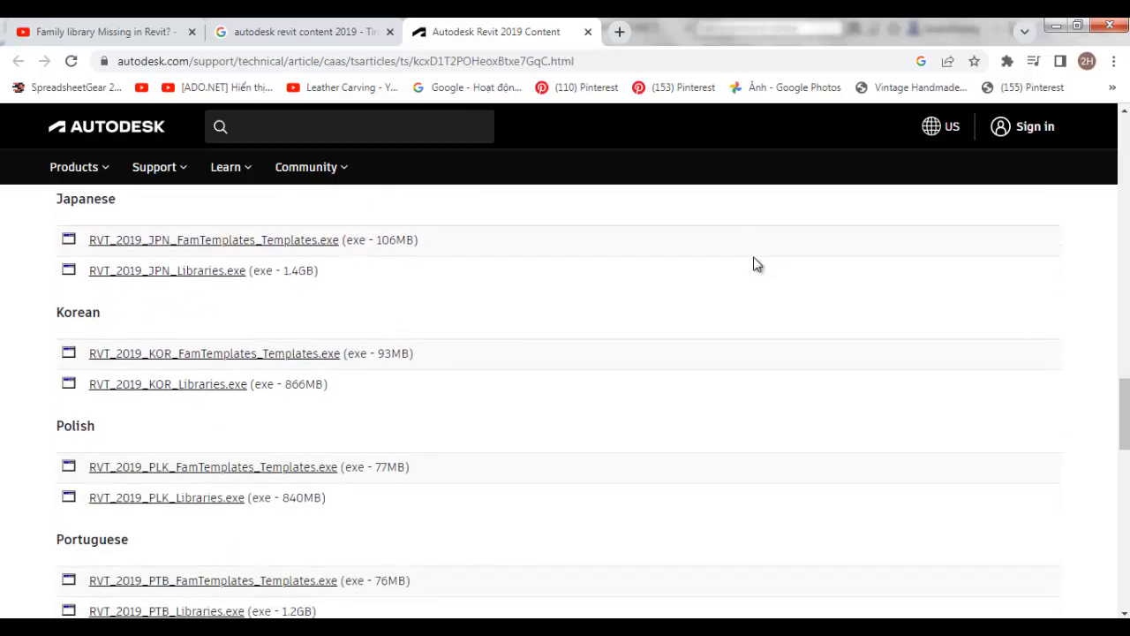
scroll(757, 264, "down", 4)
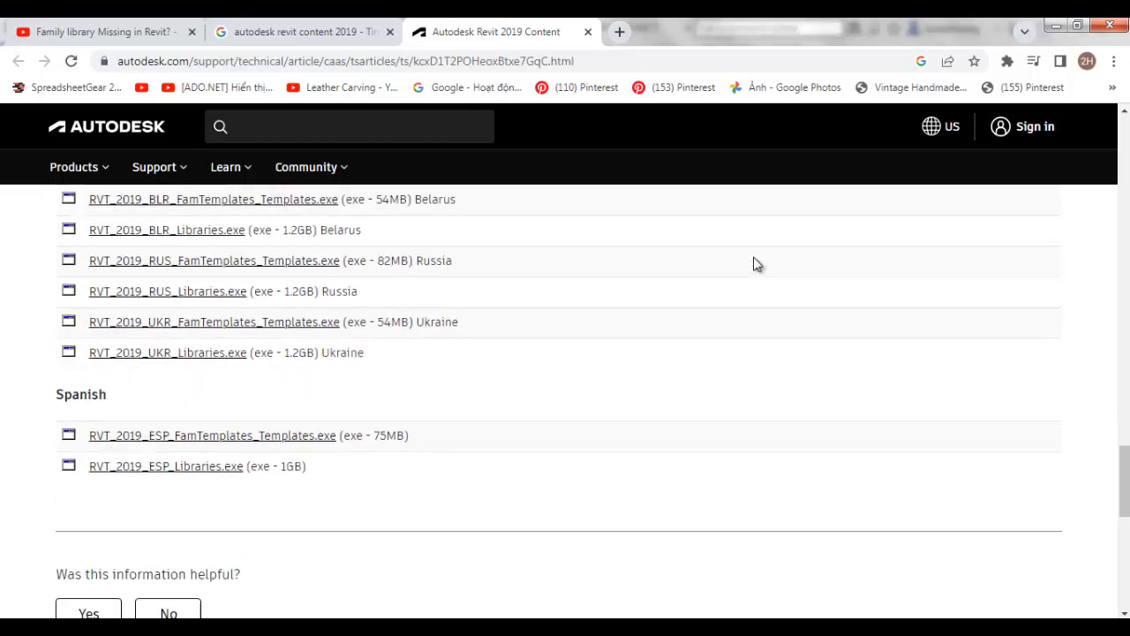
scroll(756, 264, "down", 2)
scroll(756, 264, "up", 2)
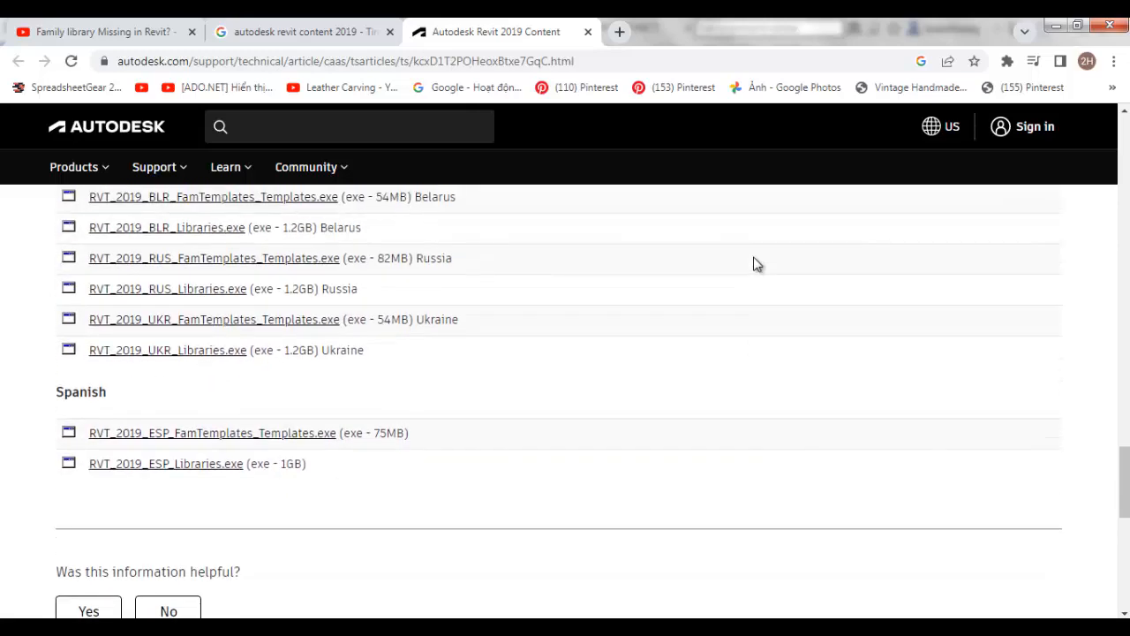
key("F10")
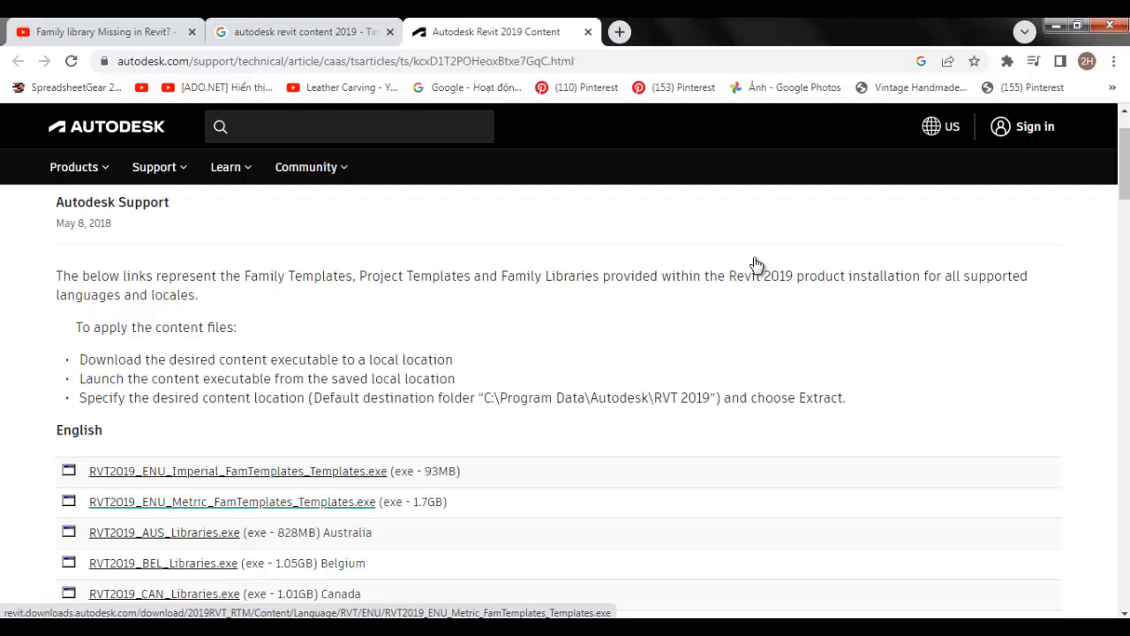
left_click(756, 265)
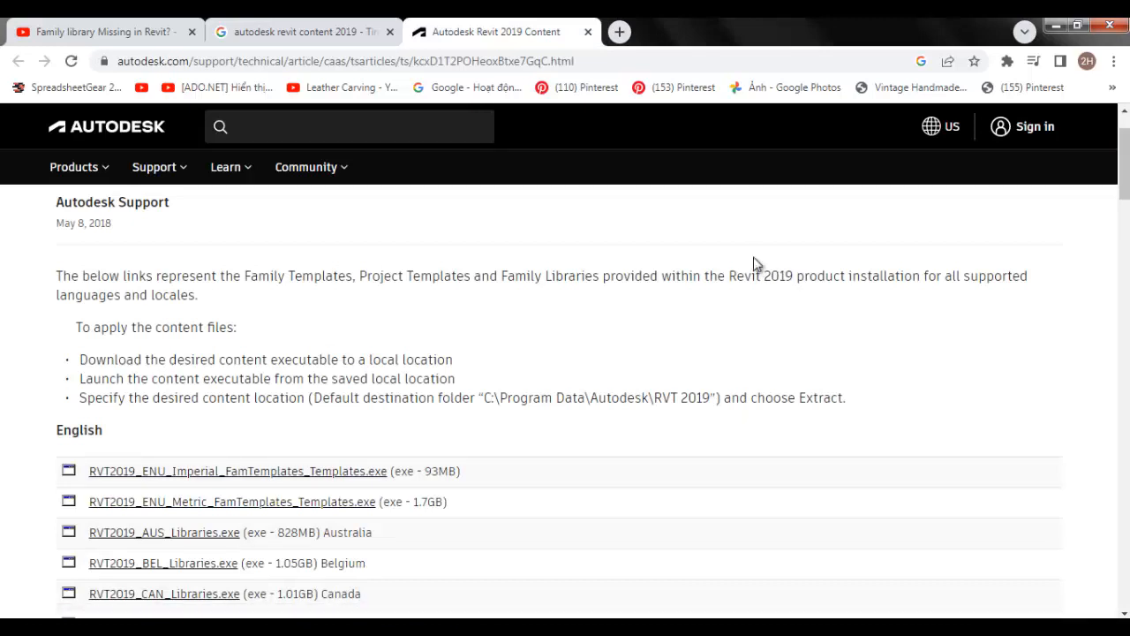
Step: Switch to the Notepad note and place the cursor at the end of its text
mouse_move(279, 627)
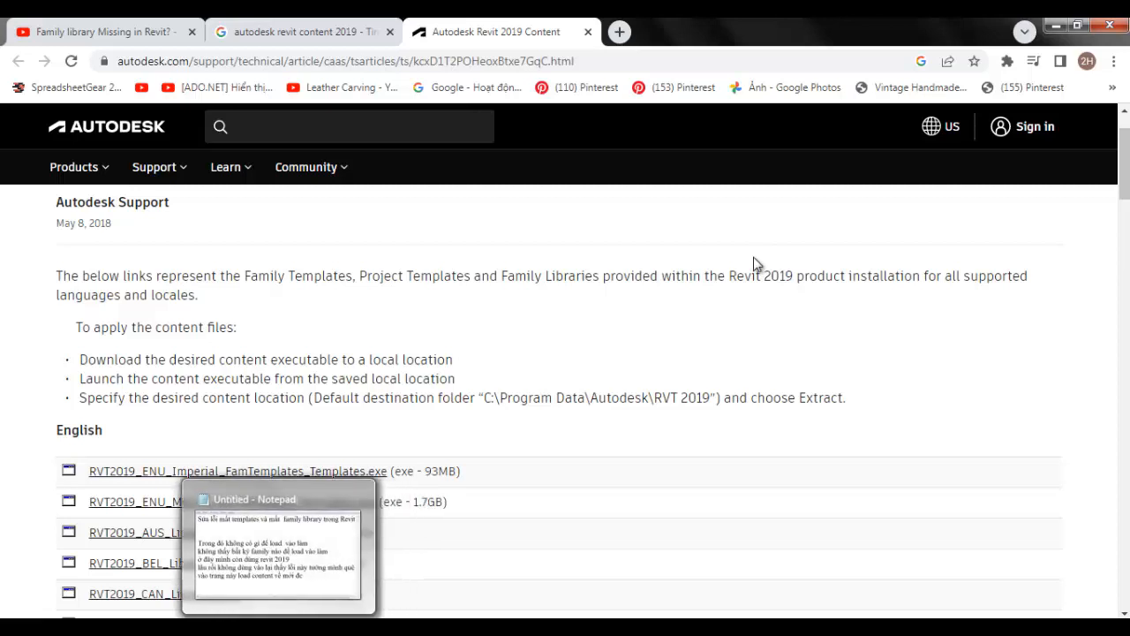
left_click(321, 627)
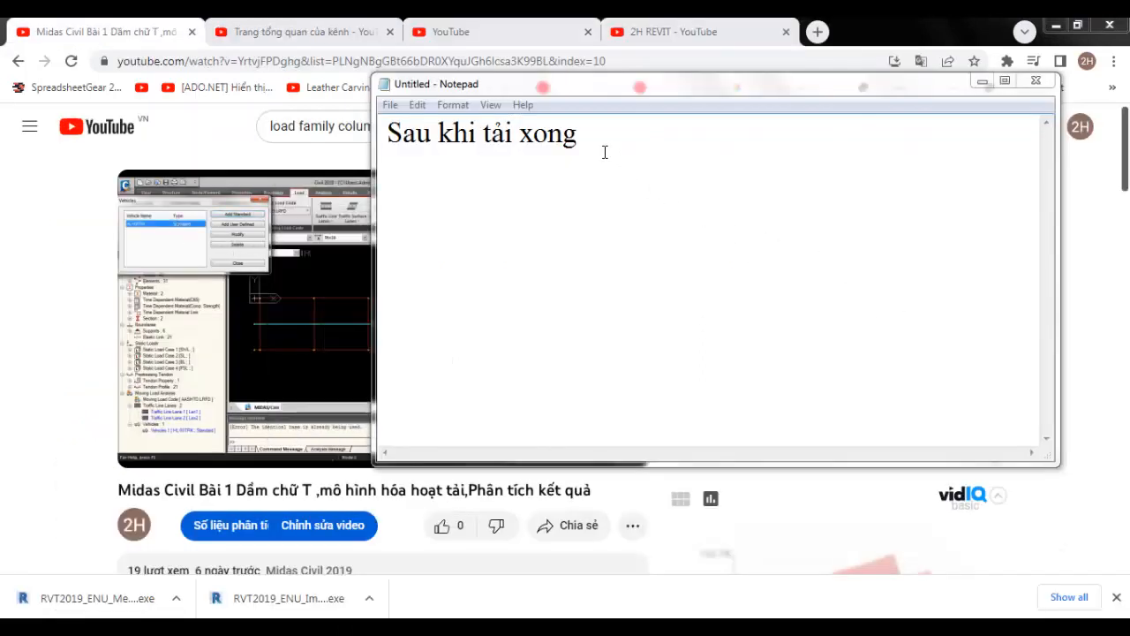
left_click(583, 132)
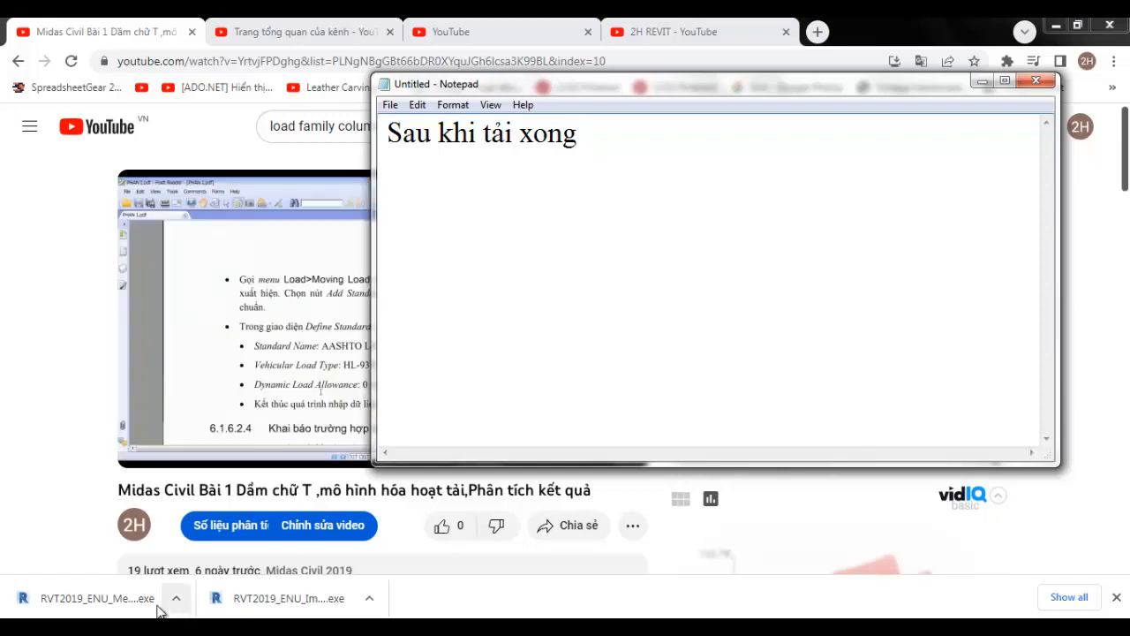
Step: Run the downloaded RVT2019_ENU_Imperial_FamTemplates_Templates.exe and place the cursor in the extractor's destination folder path
left_click(369, 600)
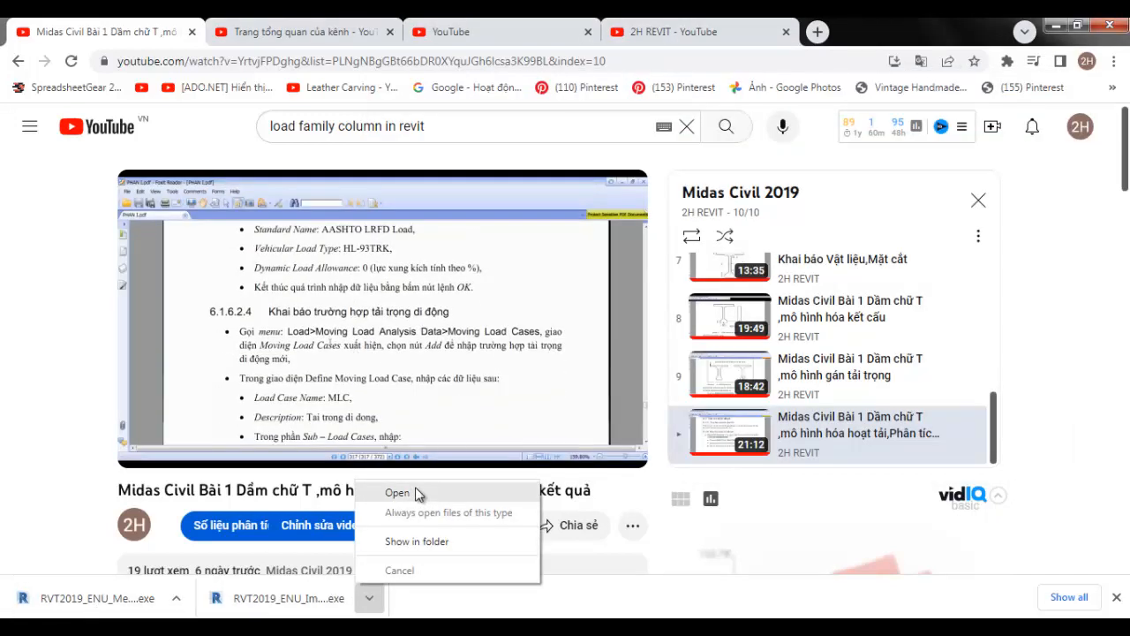
left_click(417, 493)
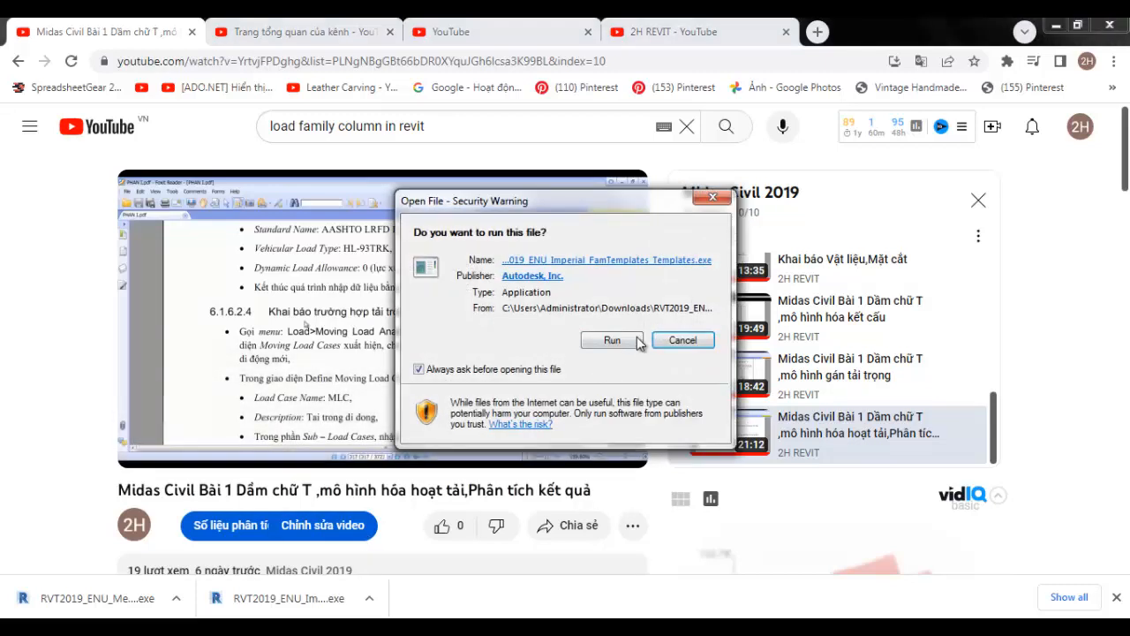
left_click(611, 340)
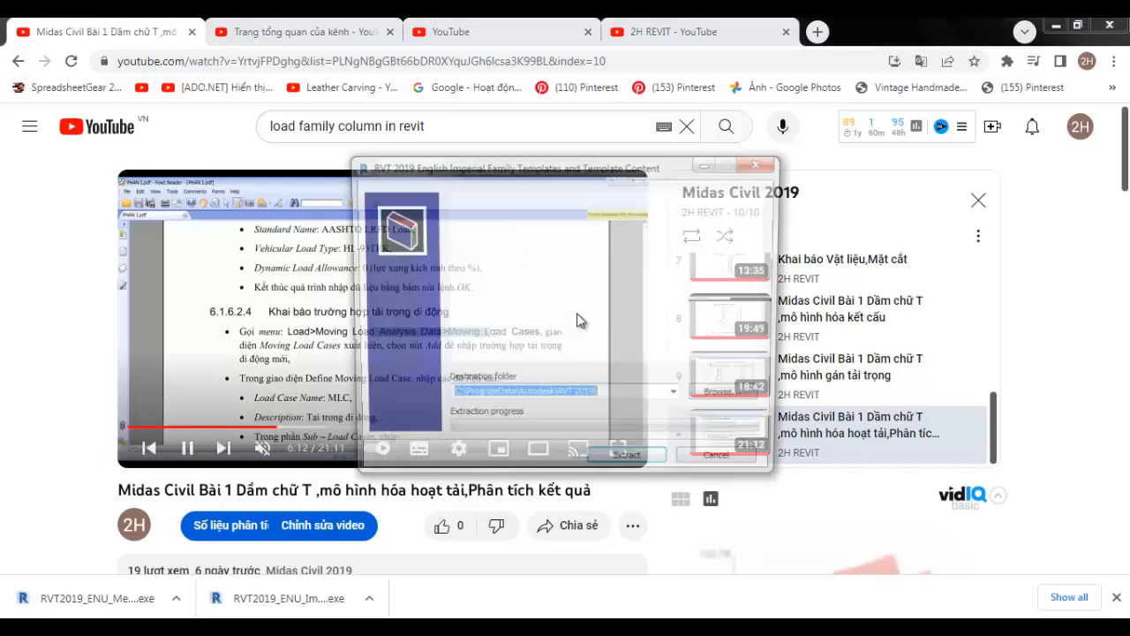
left_click(558, 400)
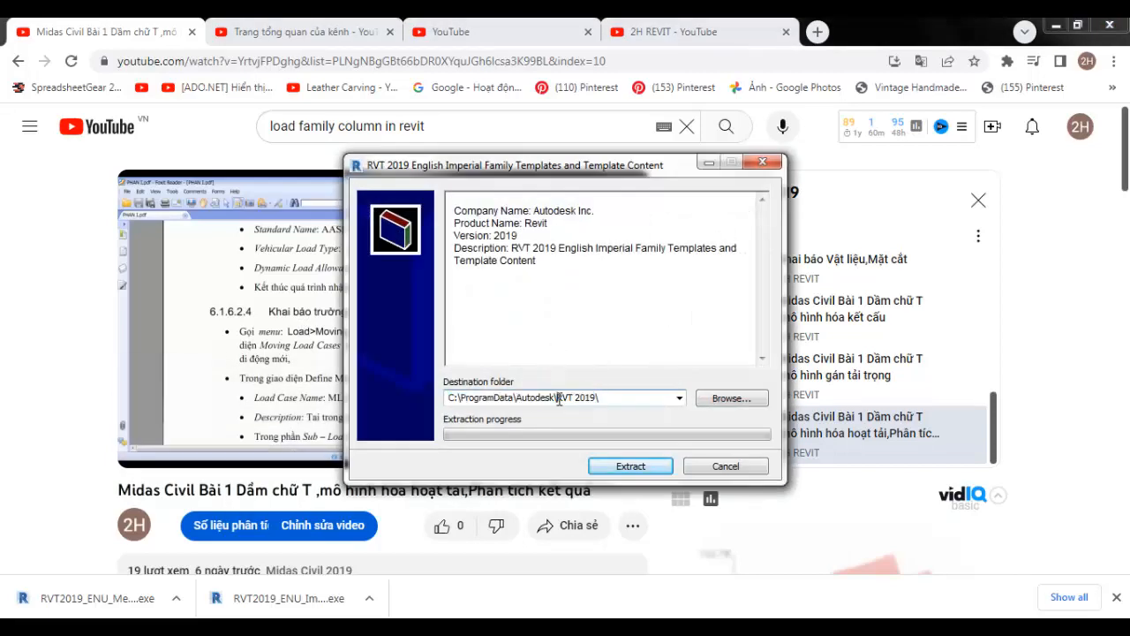
Step: Browse for the extraction destination and expand Computer, Local Disk (C:) and ProgramData in the folder tree
left_click(732, 397)
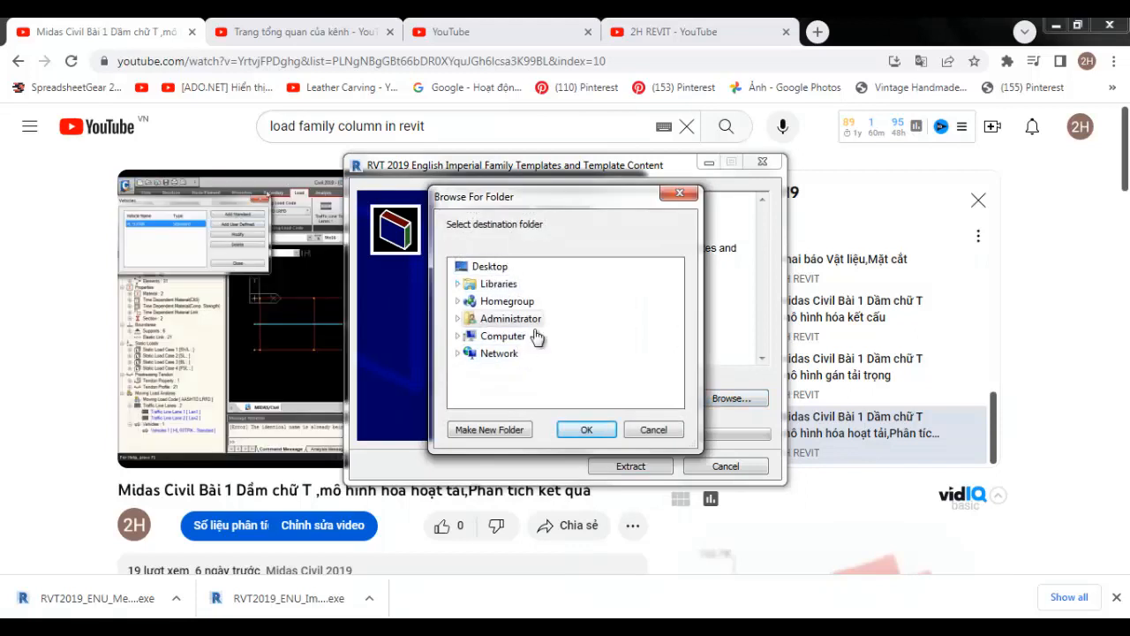
left_click(500, 340)
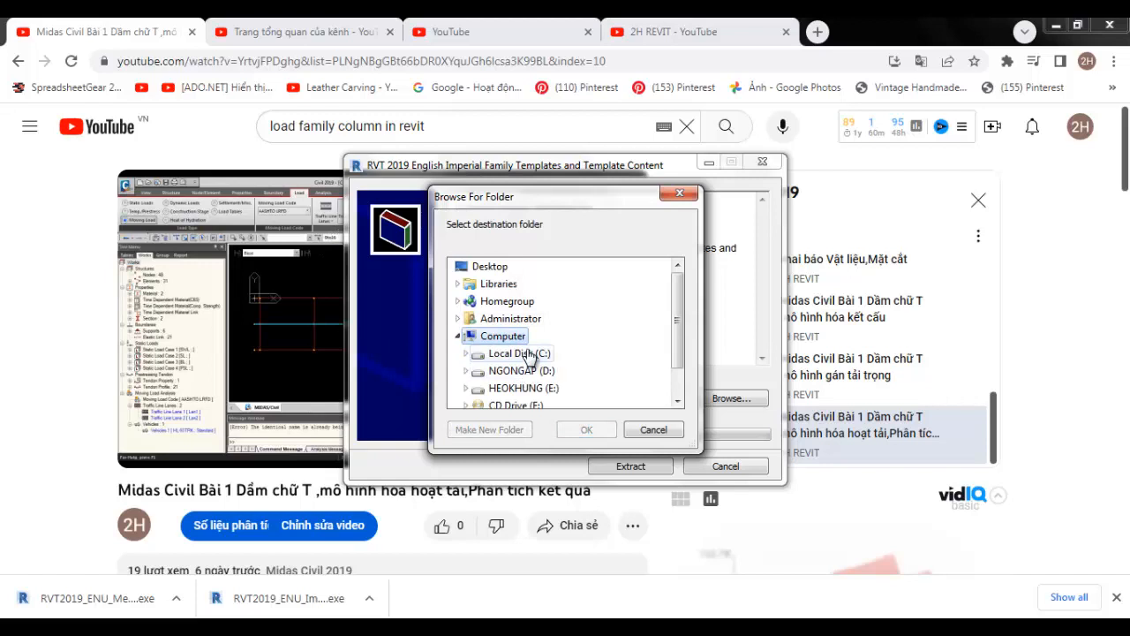
left_click(528, 353)
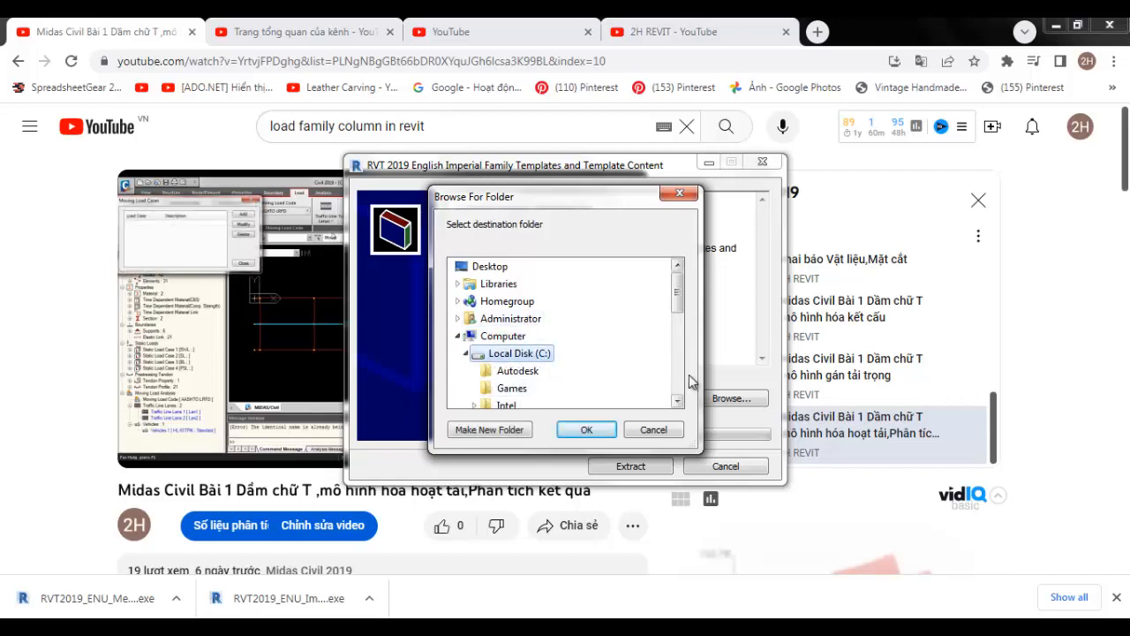
left_click(677, 401)
left_click(677, 401)
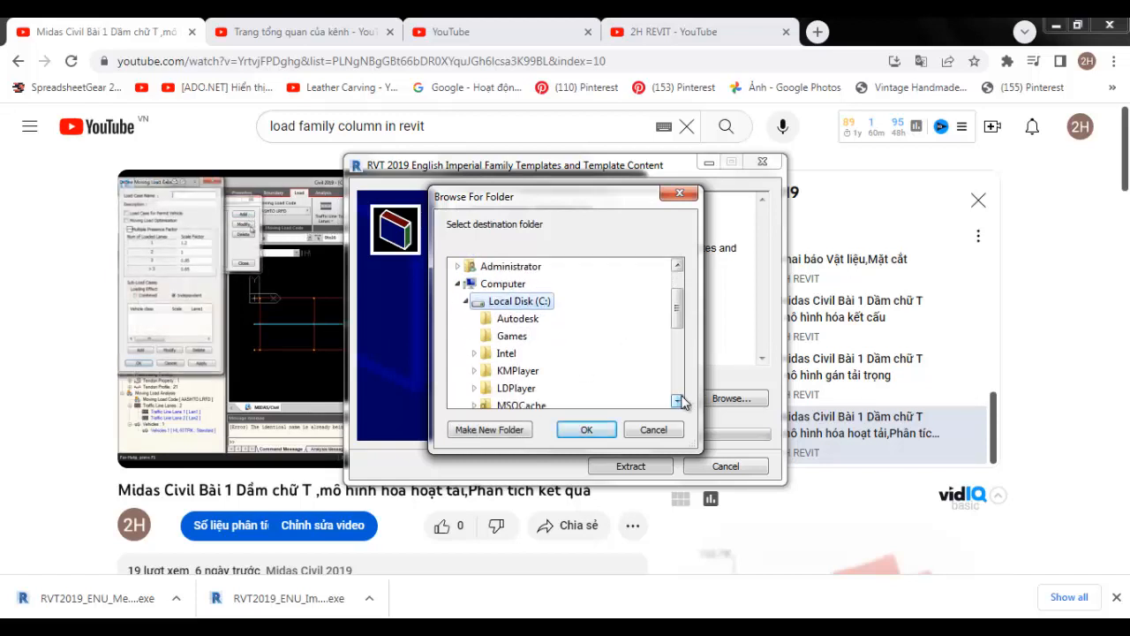
left_click(677, 401)
left_click(677, 400)
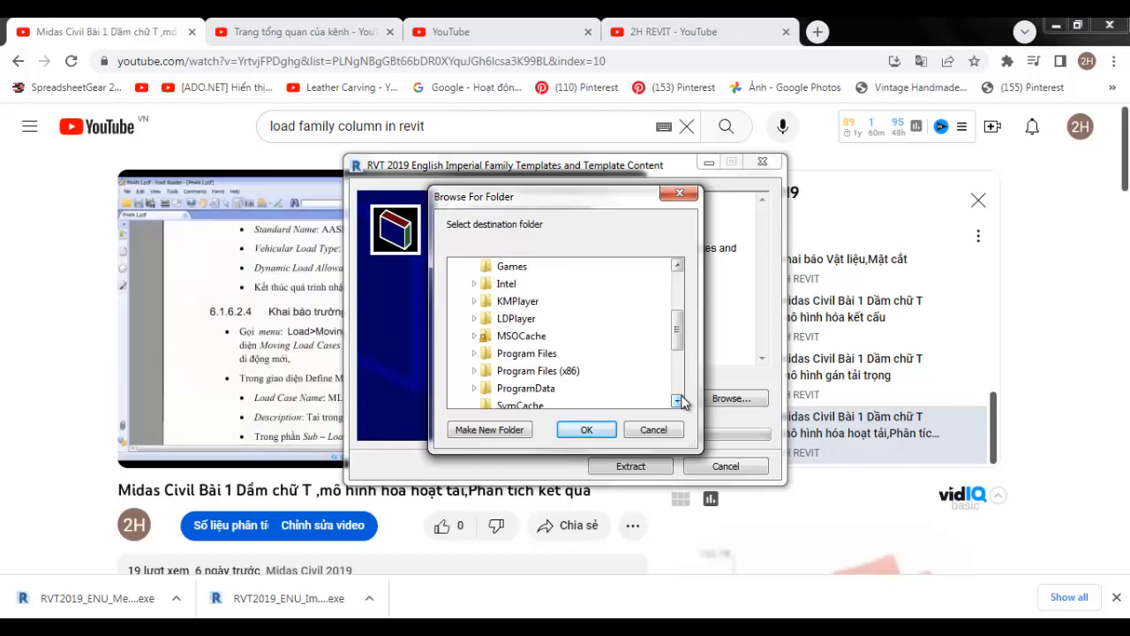
left_click(677, 401)
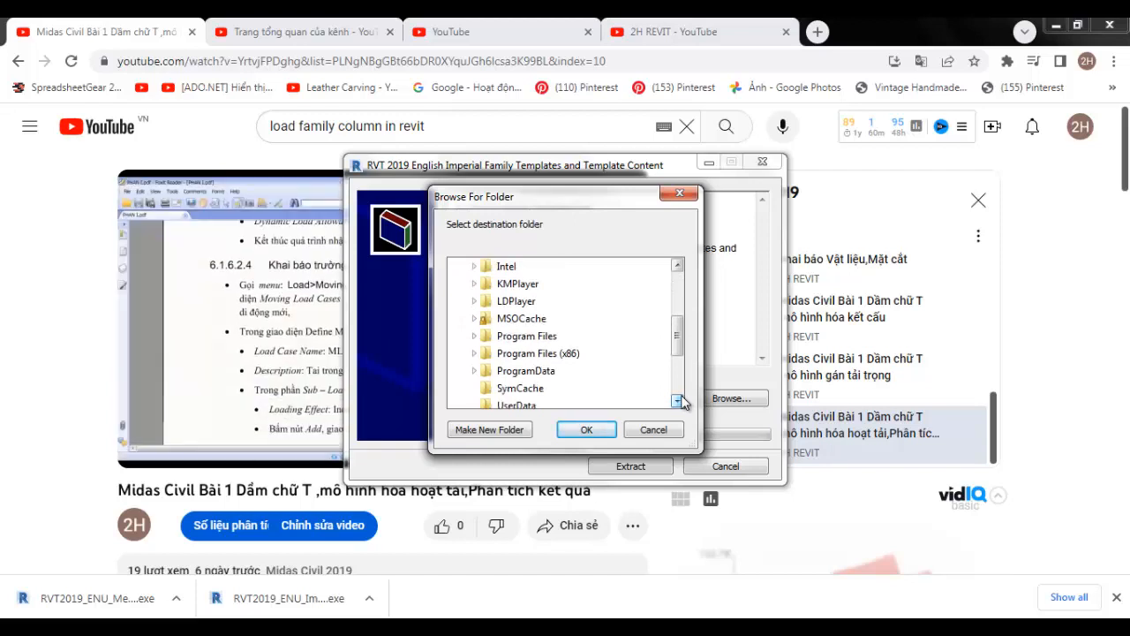
double_click(544, 376)
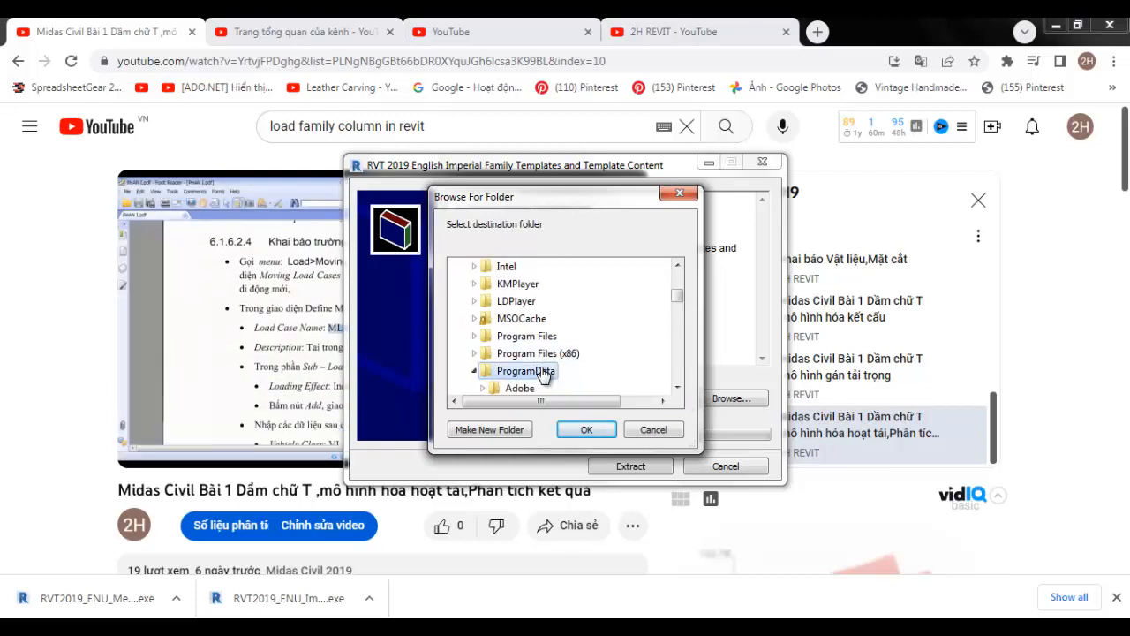
Step: Expand the Autodesk folder under ProgramData in the extractor's destination folder tree
double_click(675, 392)
left_click(676, 391)
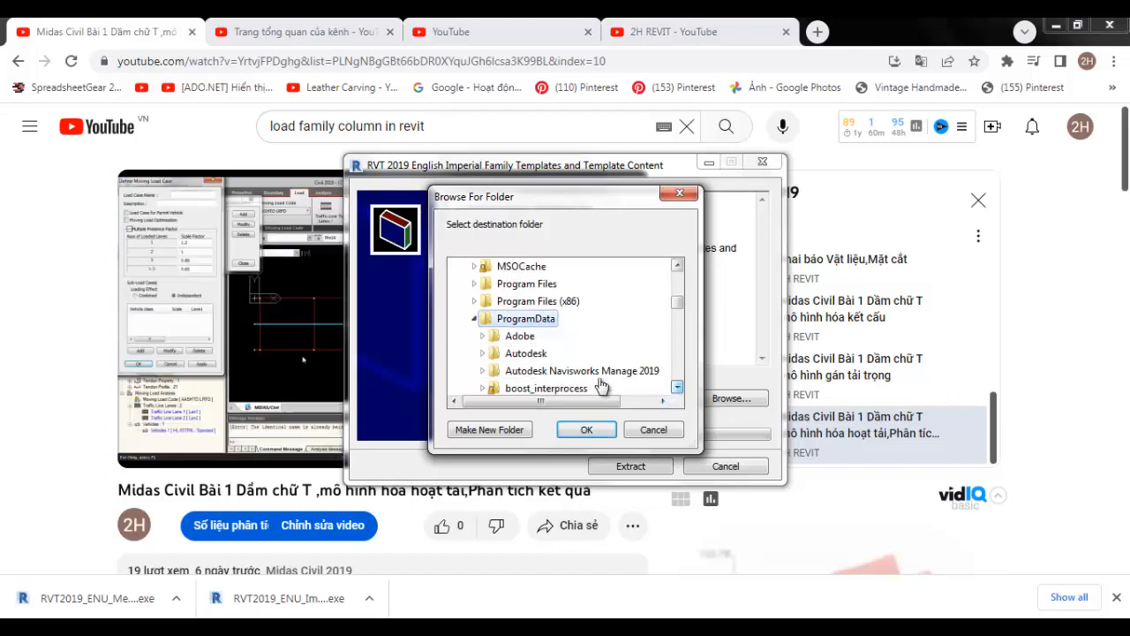
double_click(544, 355)
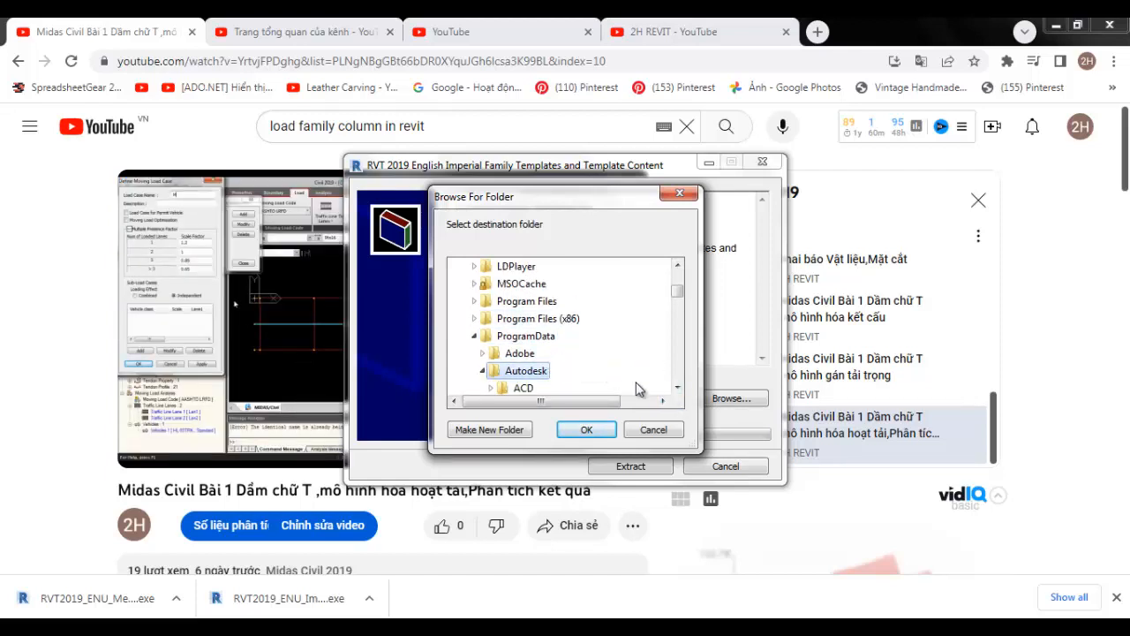
Step: Locate the RVT 2019 folder inside the Autodesk folder and expand it
double_click(678, 388)
left_click(678, 388)
left_click(678, 388)
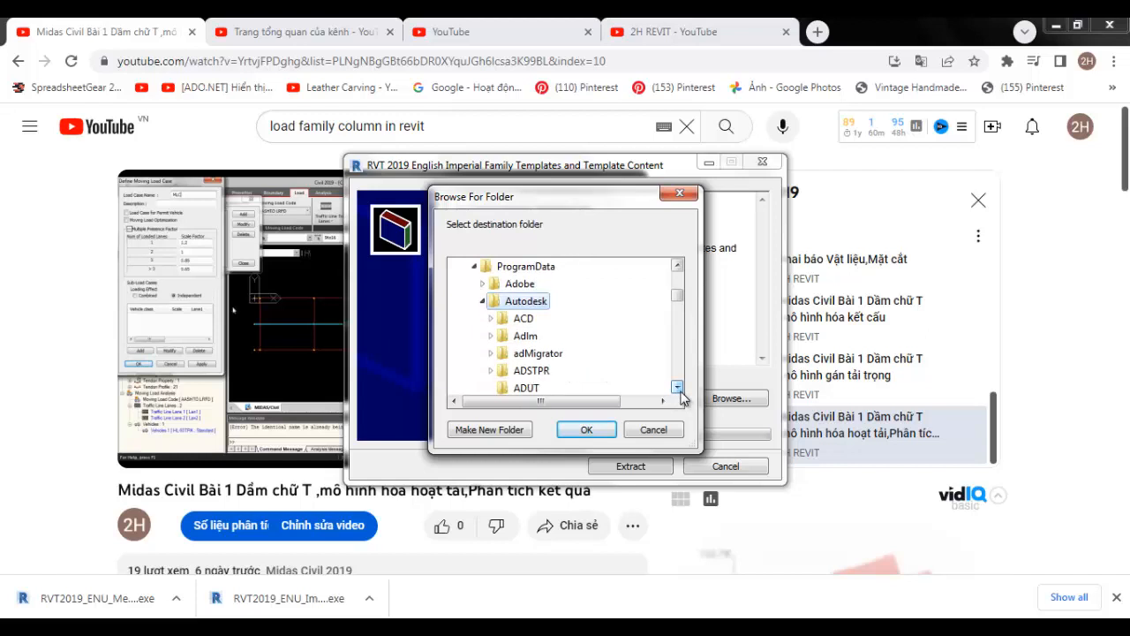
double_click(678, 388)
double_click(678, 389)
left_click(677, 387)
left_click(677, 387)
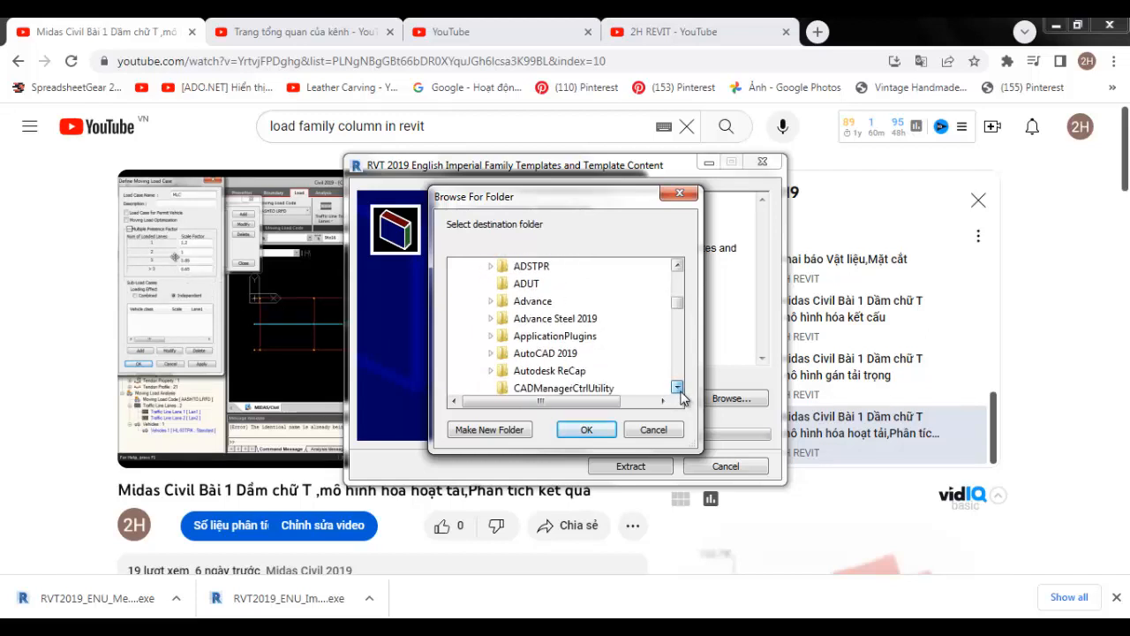
left_click(677, 388)
double_click(677, 388)
double_click(677, 387)
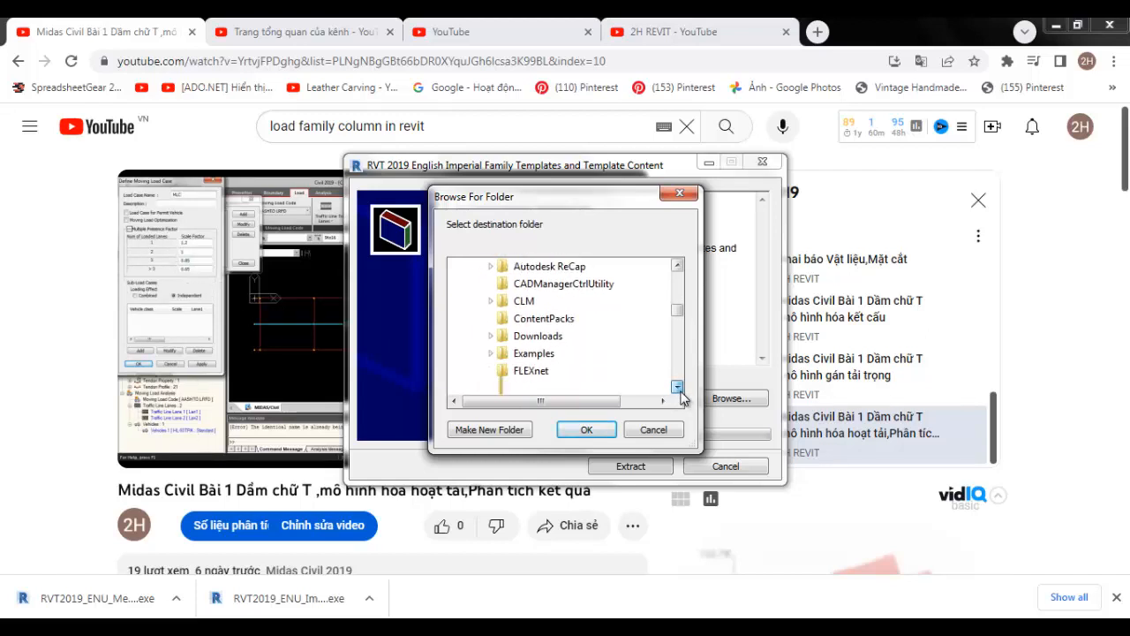
left_click(677, 388)
double_click(677, 387)
double_click(677, 387)
left_click(677, 387)
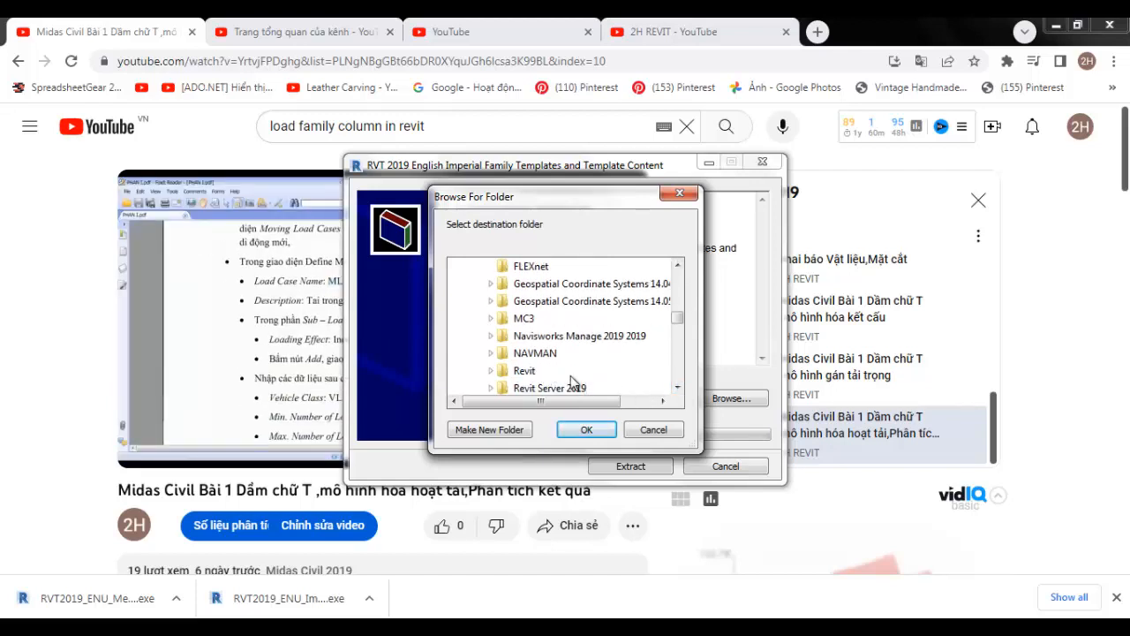
left_click(678, 388)
left_click(677, 387)
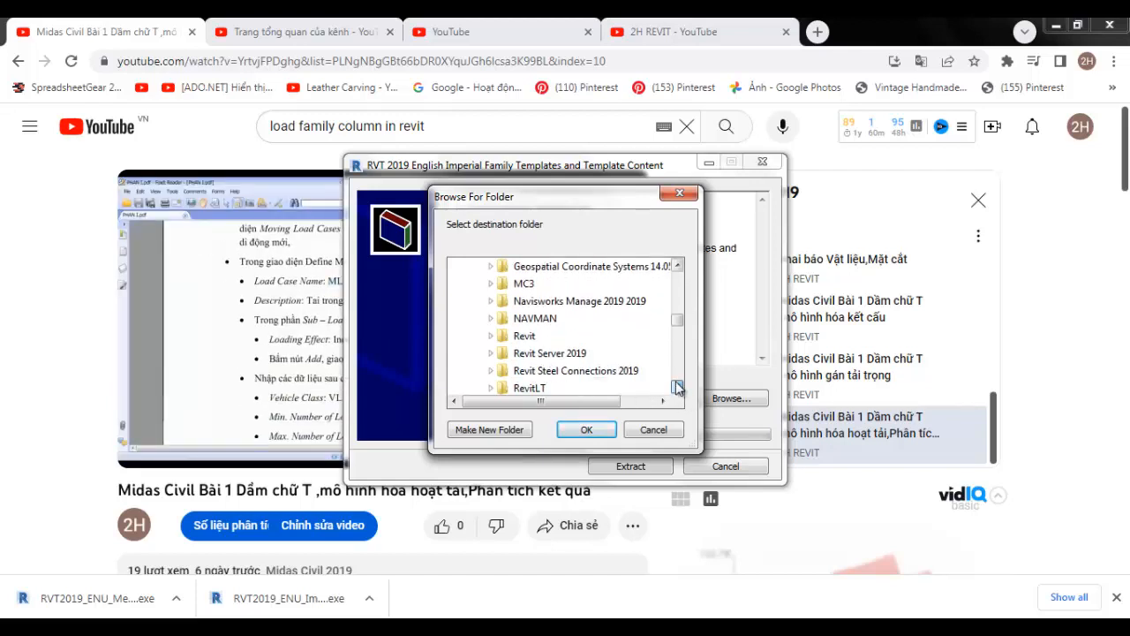
left_click(677, 387)
left_click(678, 388)
left_click(677, 387)
left_click(677, 388)
left_click(677, 387)
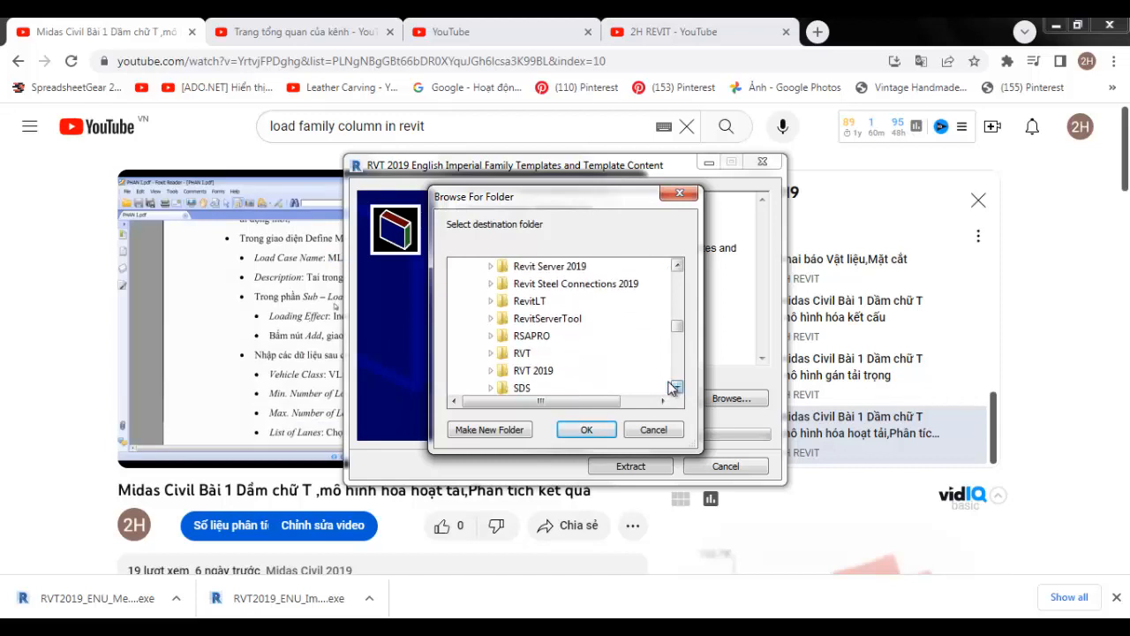
double_click(543, 373)
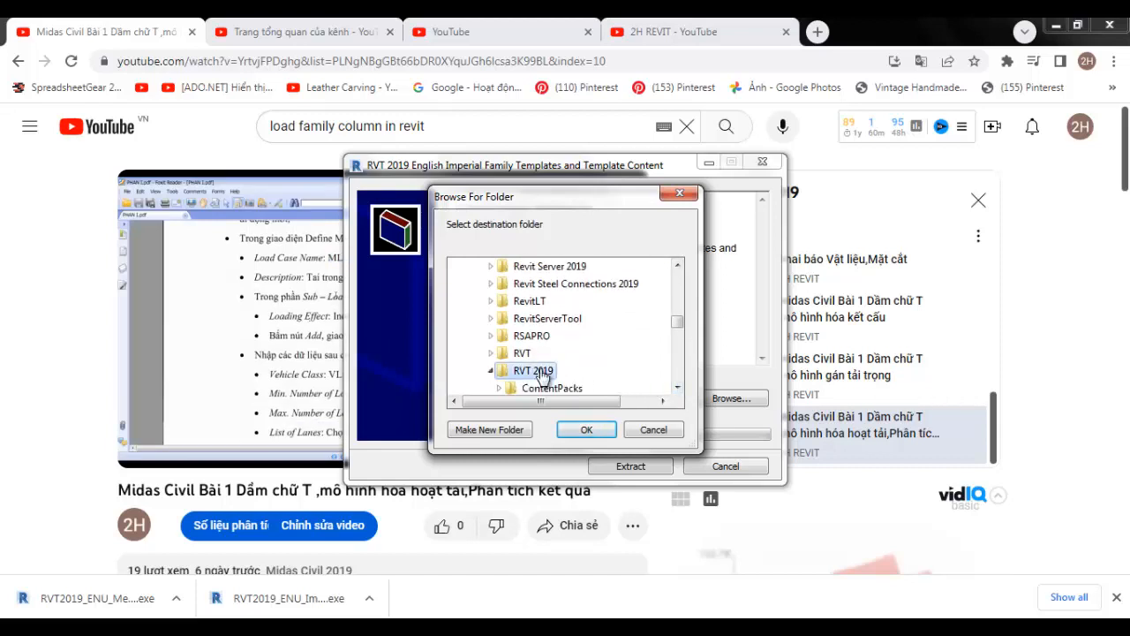
Step: Accept C:\ProgramData\Autodesk\RVT 2019 as the destination folder, then cancel the imperial content extractor without extracting
left_click(679, 388)
left_click(677, 387)
left_click(677, 388)
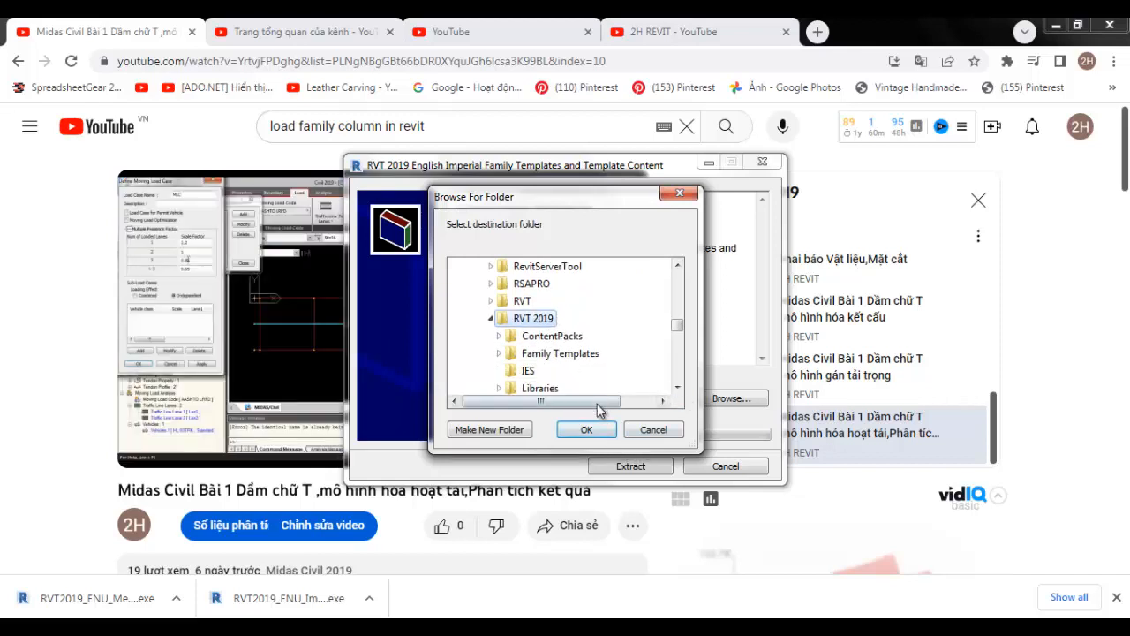
left_click(586, 430)
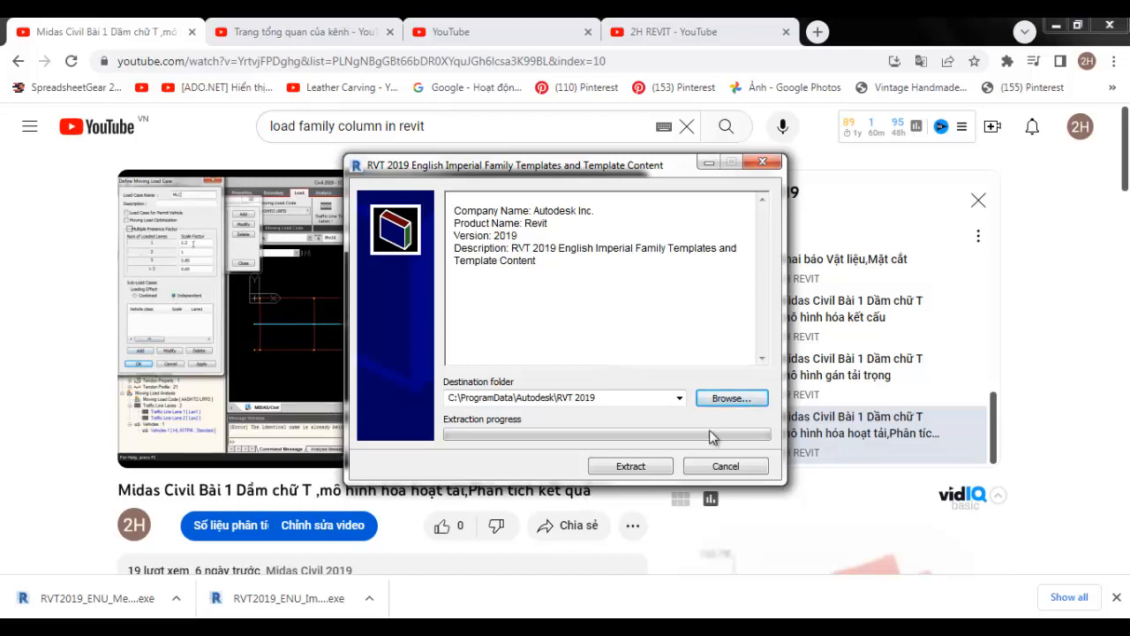
left_click(729, 466)
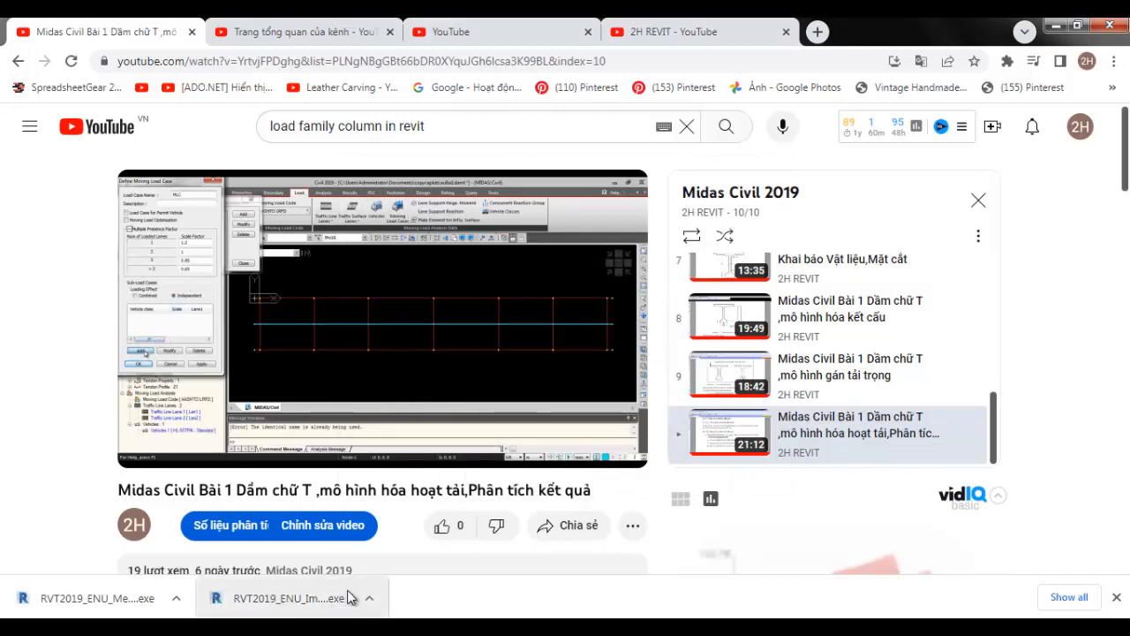
Step: Open the browser's downloads list and show RVT2019_ENU_Metric_FamTemplates_Templates.exe in its folder
left_click(177, 602)
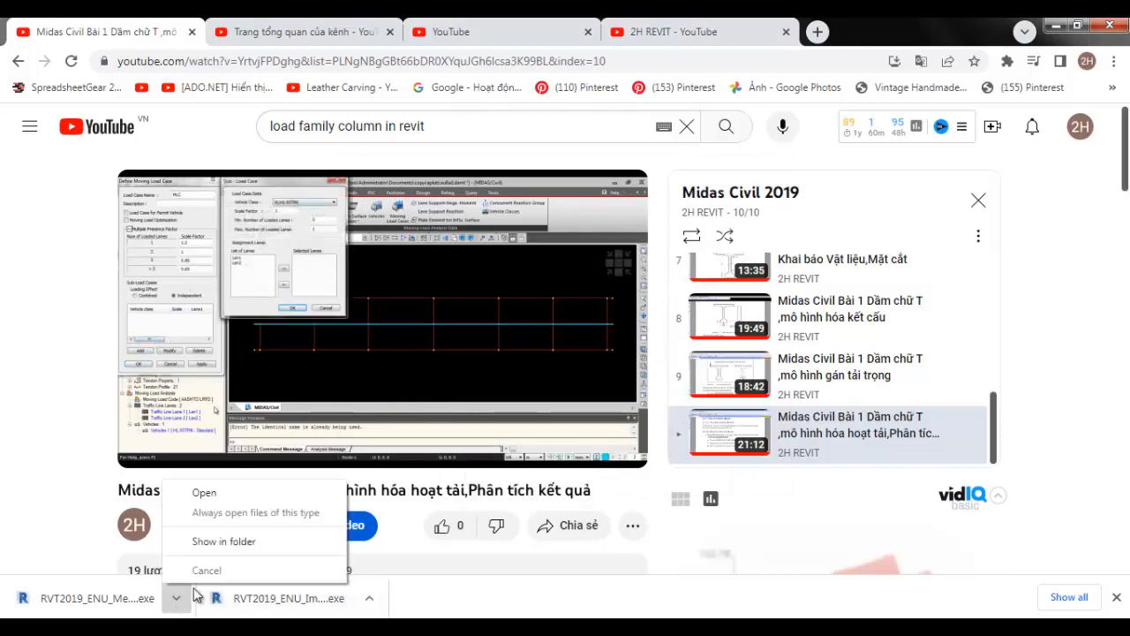
left_click(204, 493)
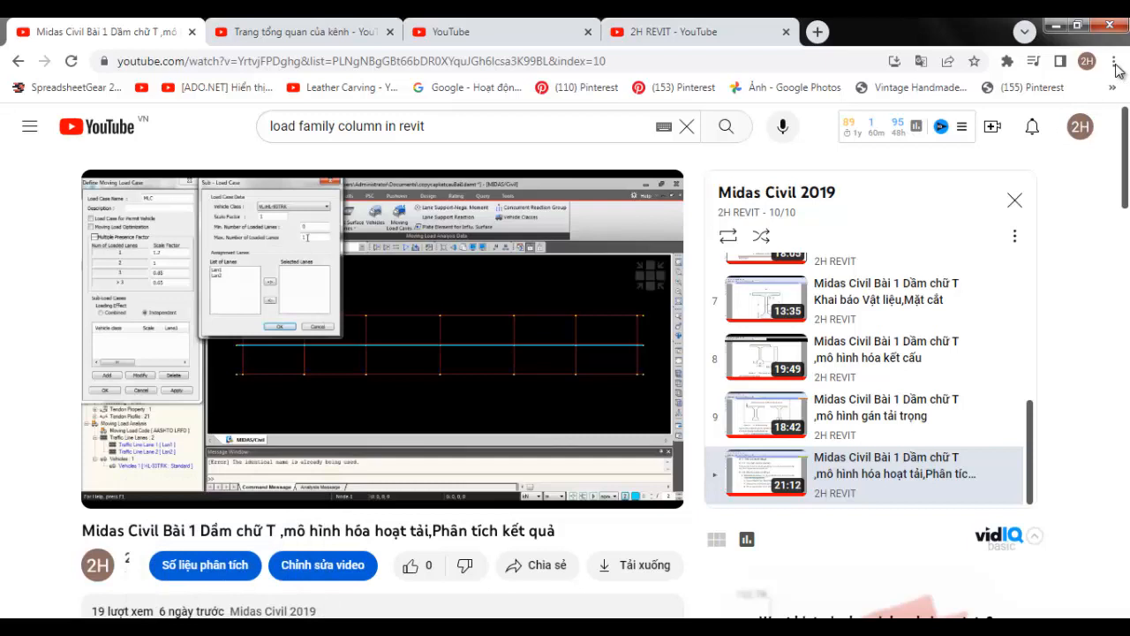
left_click(1114, 62)
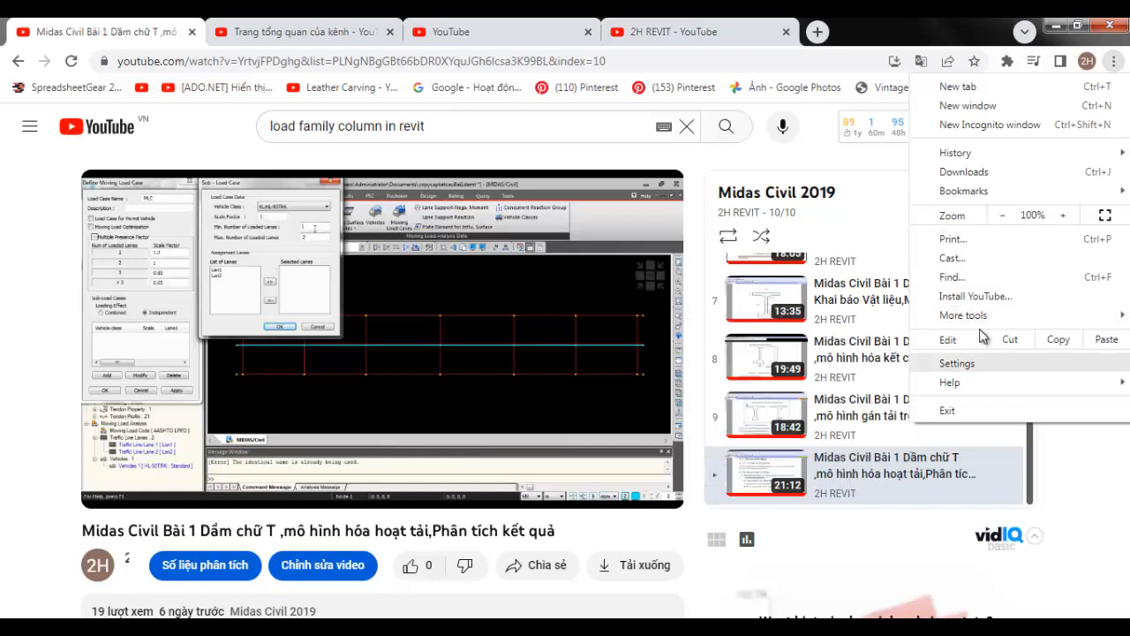
key("Escape")
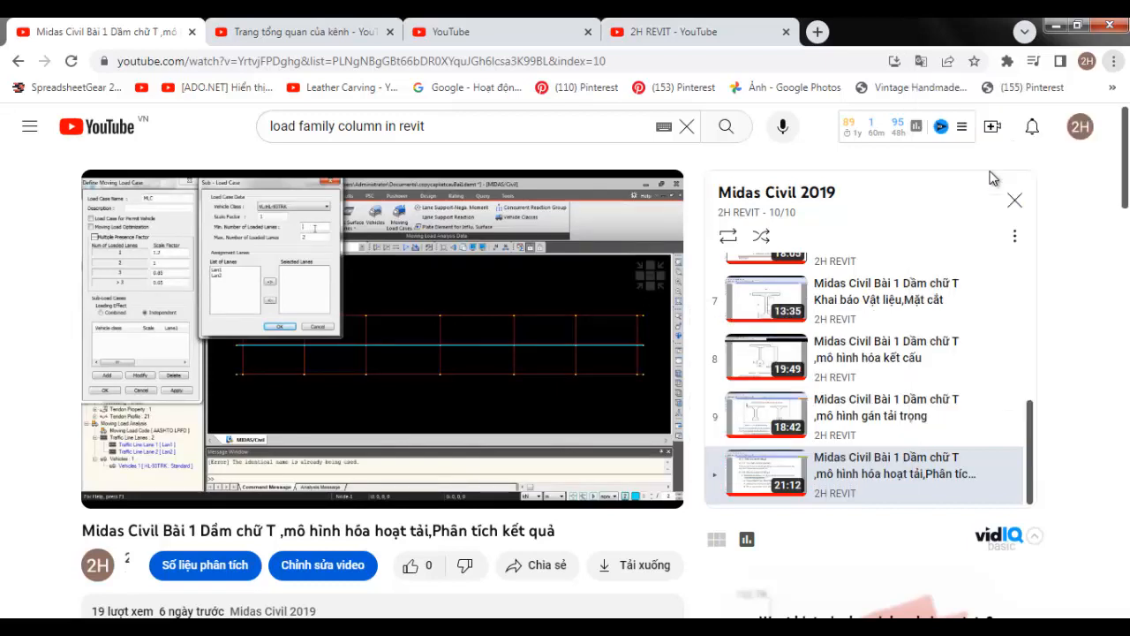
key("ctrl+j")
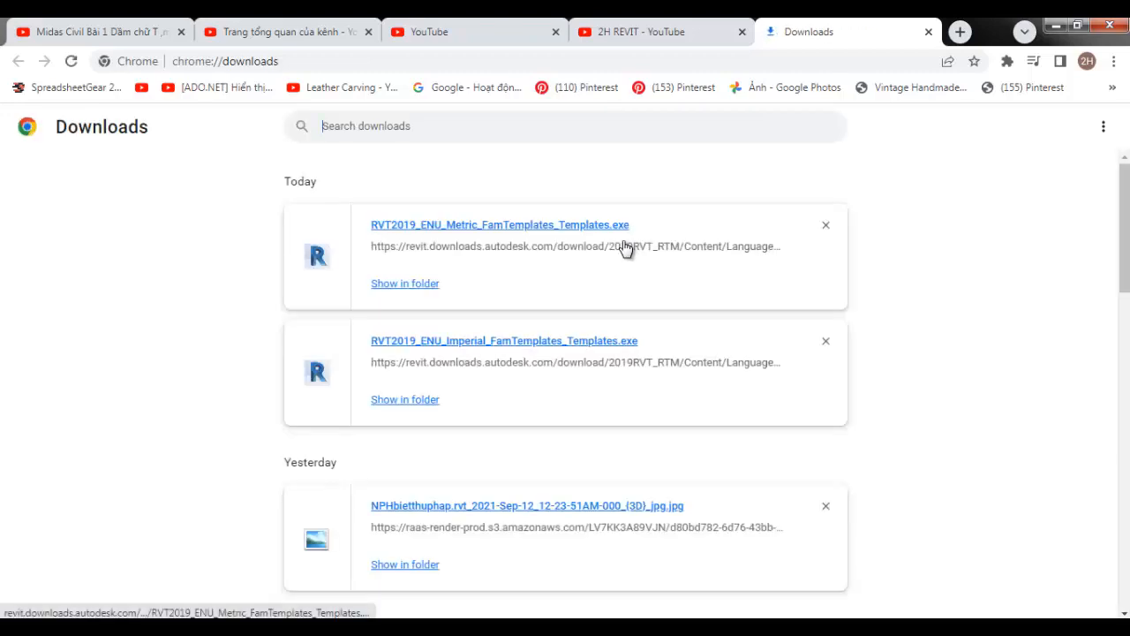
left_click(420, 287)
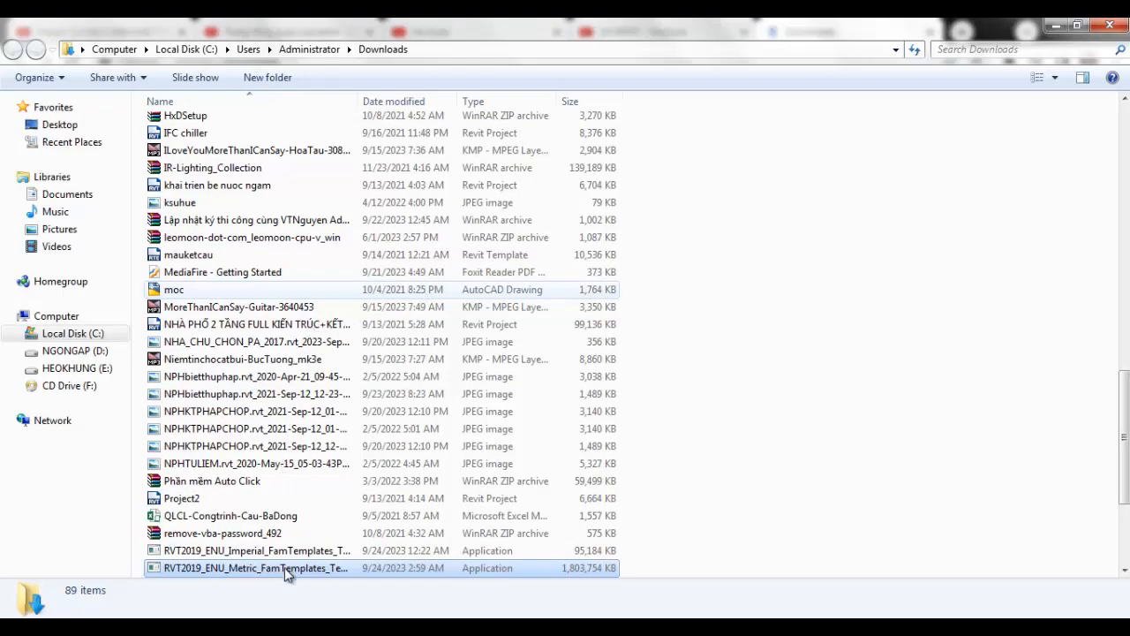
Step: Run RVT2019_ENU_Metric_FamTemplates_Templates.exe from the Downloads folder and approve its security warning
left_click(285, 574)
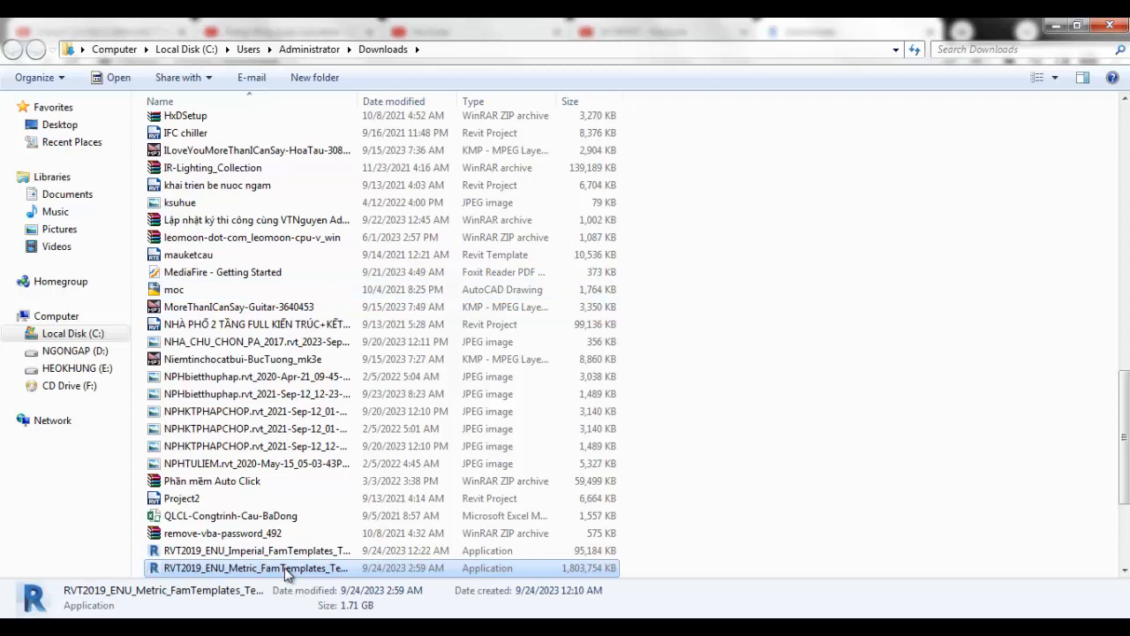
double_click(285, 570)
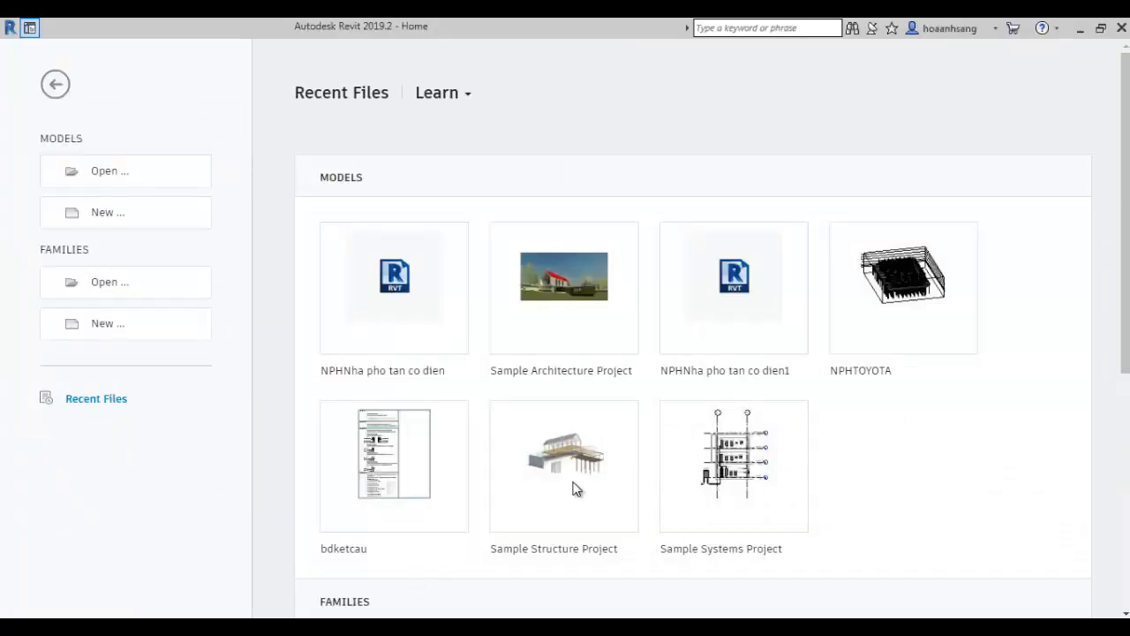
left_click(1077, 34)
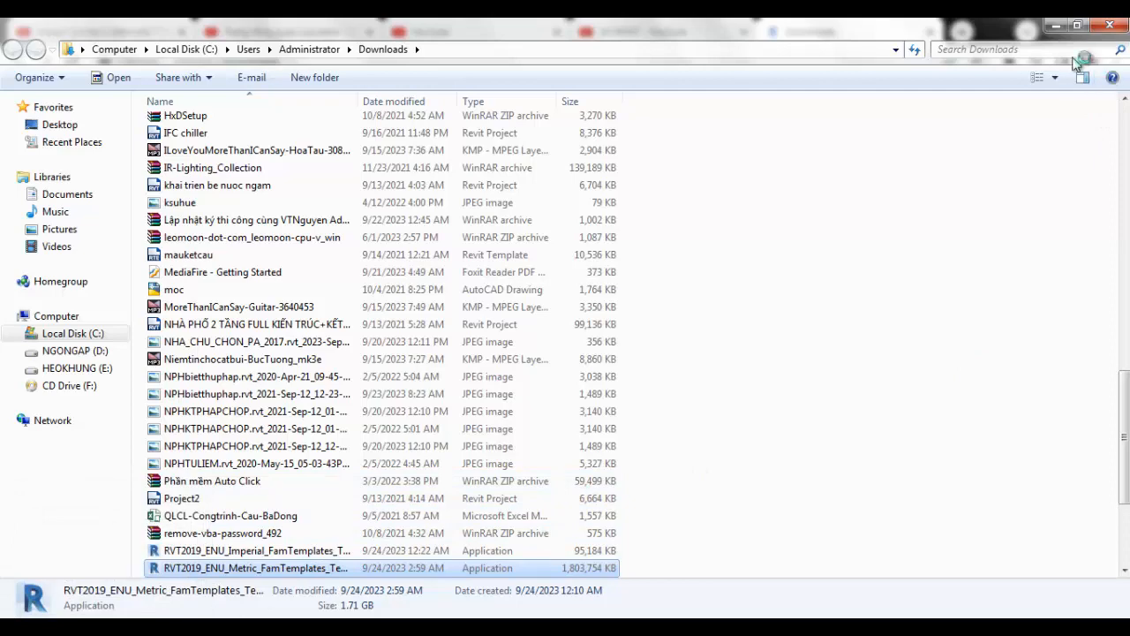
left_click(1056, 26)
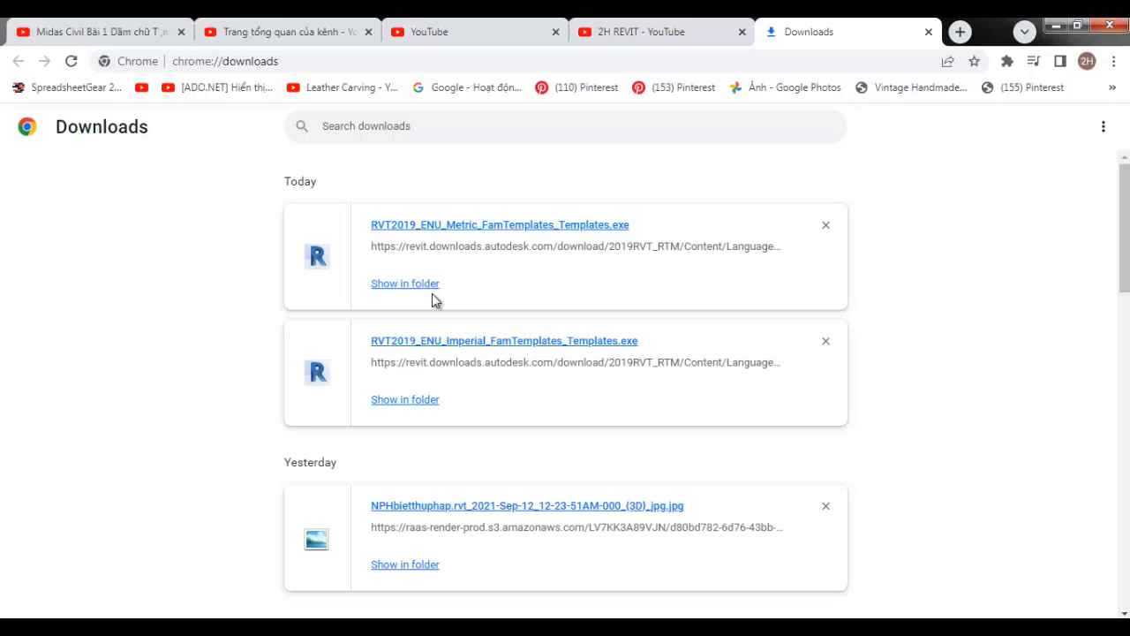
mouse_move(377, 631)
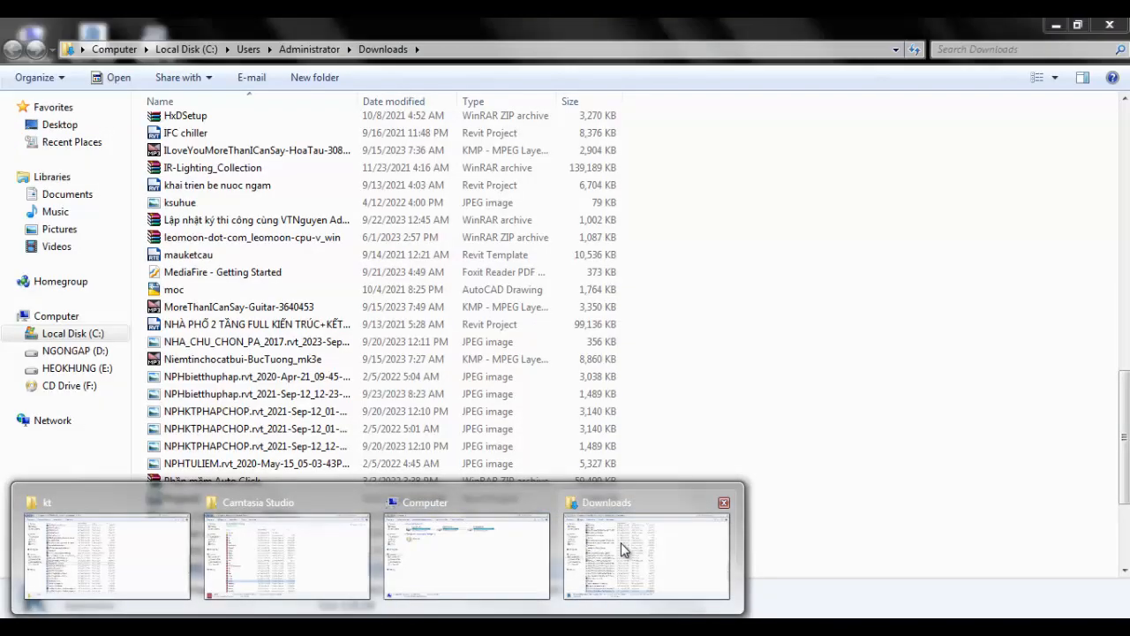
left_click(608, 551)
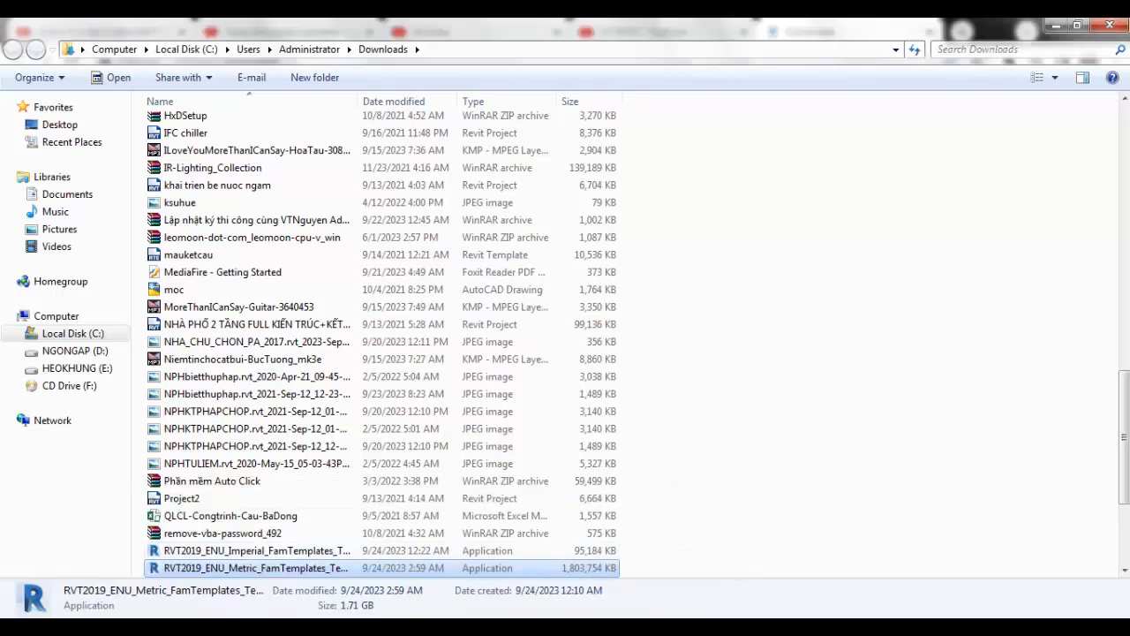
left_click(329, 630)
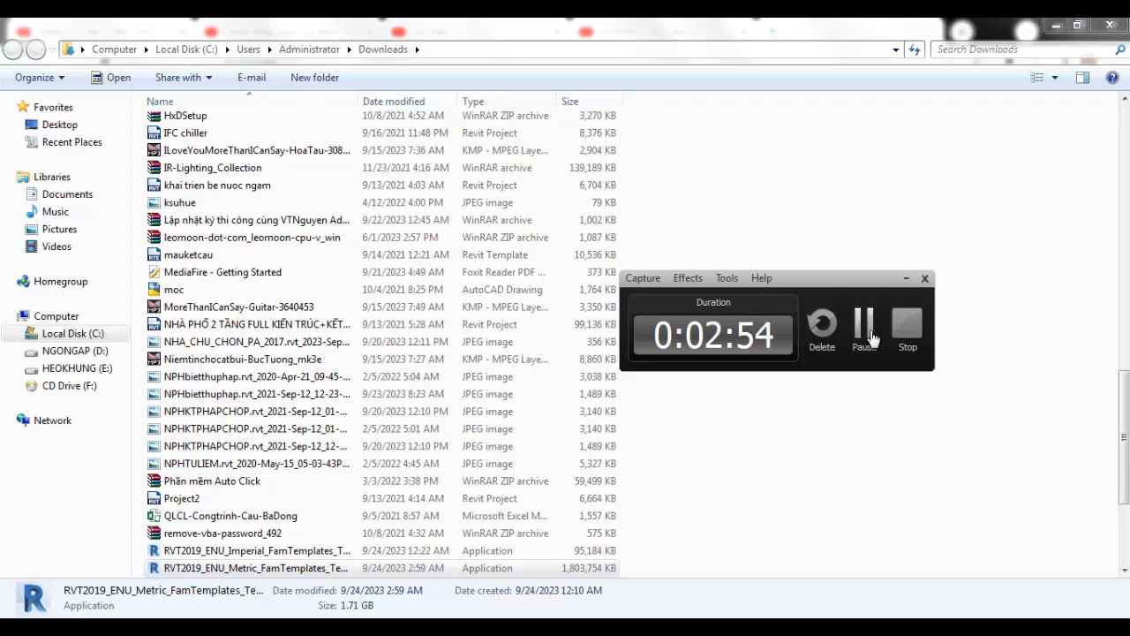
left_click(816, 345)
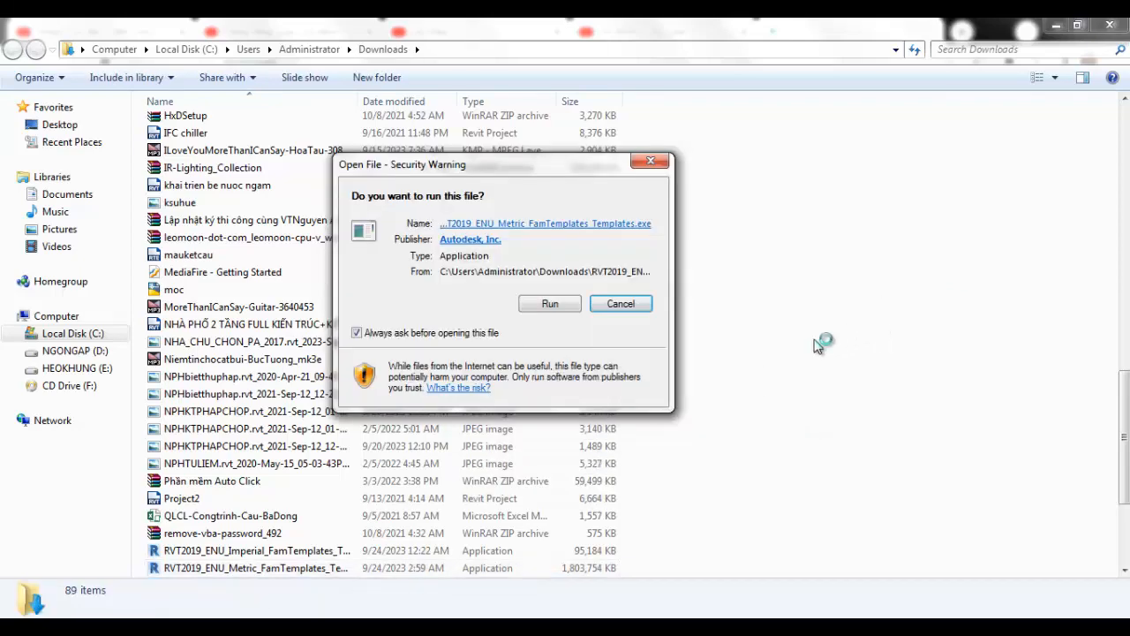
left_click(548, 305)
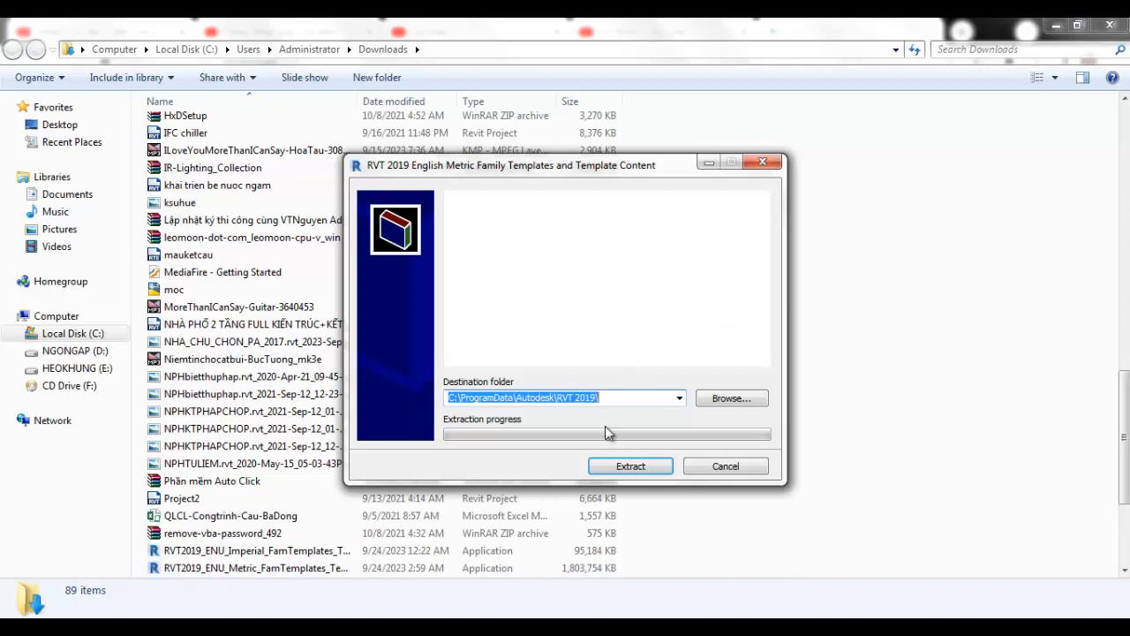
Step: Extract the metric family templates and template content to C:\ProgramData\Autodesk\RVT 2019\ and dismiss the duplicate security warning
left_click(630, 466)
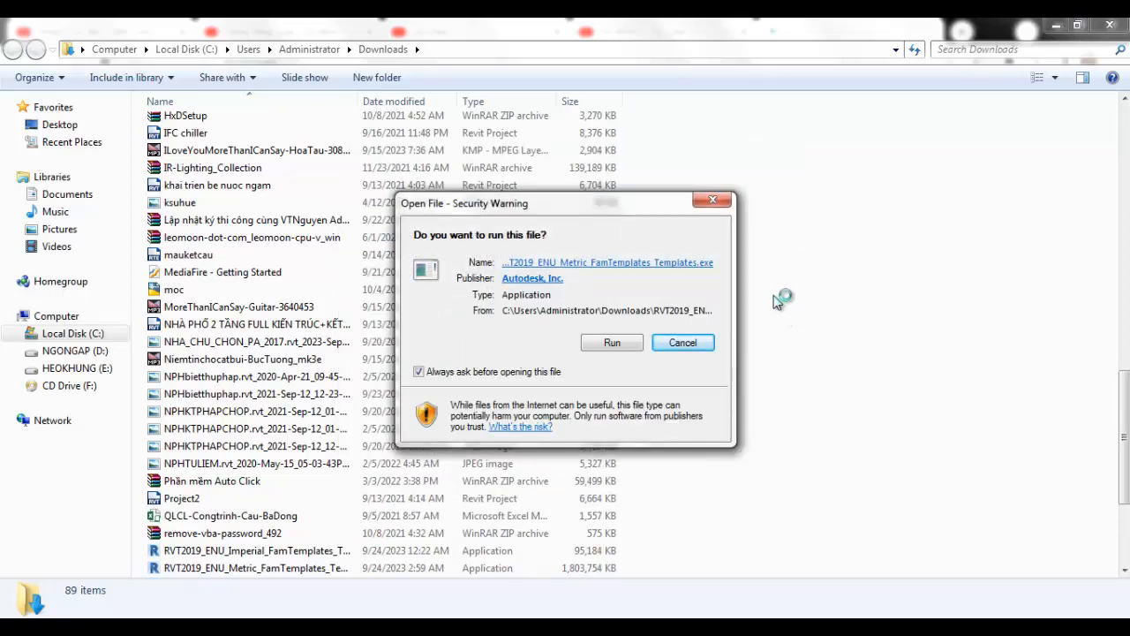
left_click(717, 200)
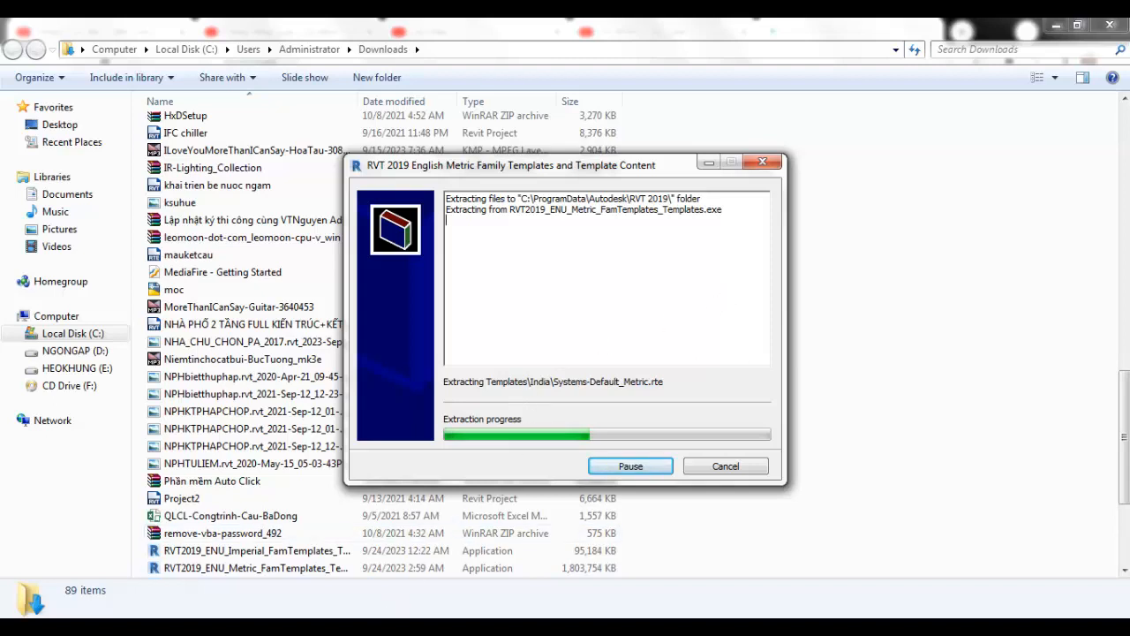
key("F9")
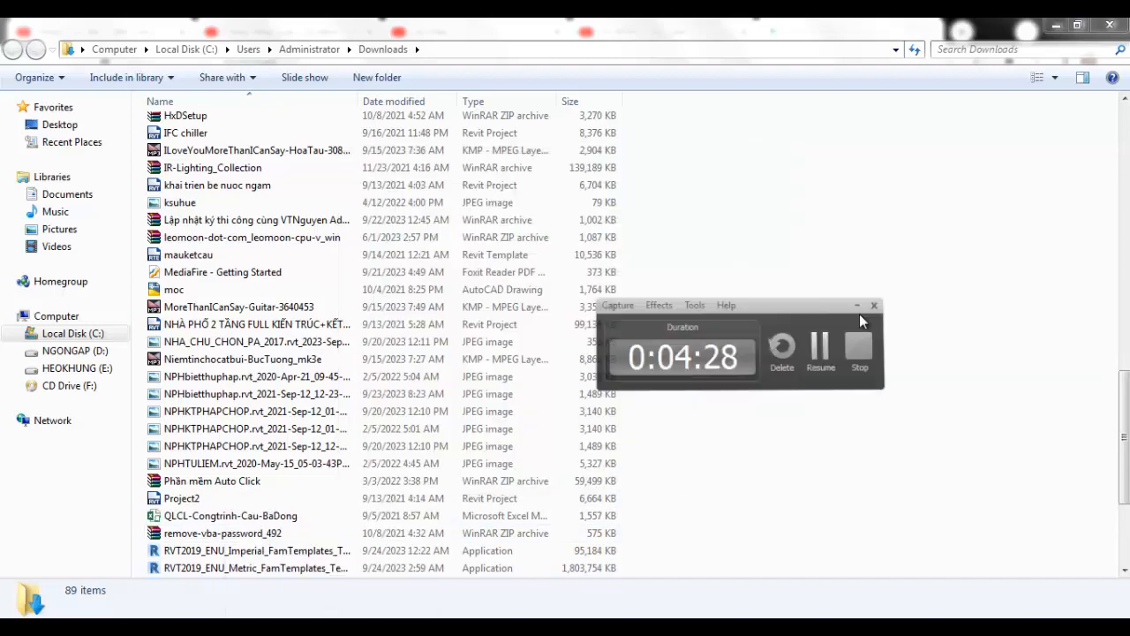
key("F9")
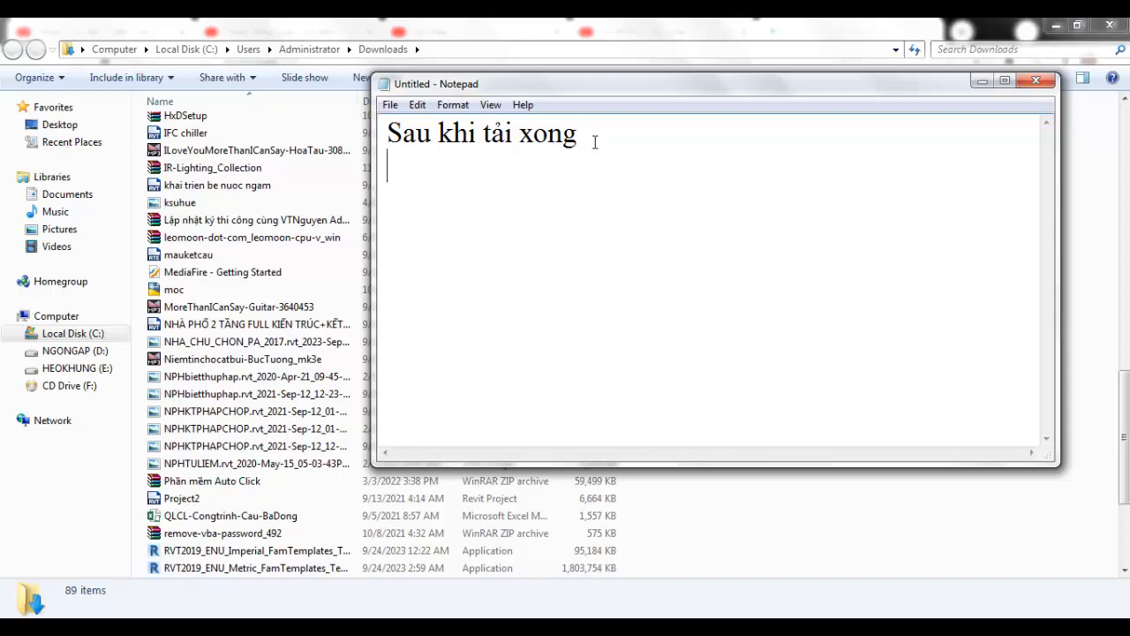
Step: Add the line "giờ kiểm tra lại nhé" below "Sau khi tải xong" in the note
key("Return")
type("g")
type("iơ")
type("f ")
type("kie")
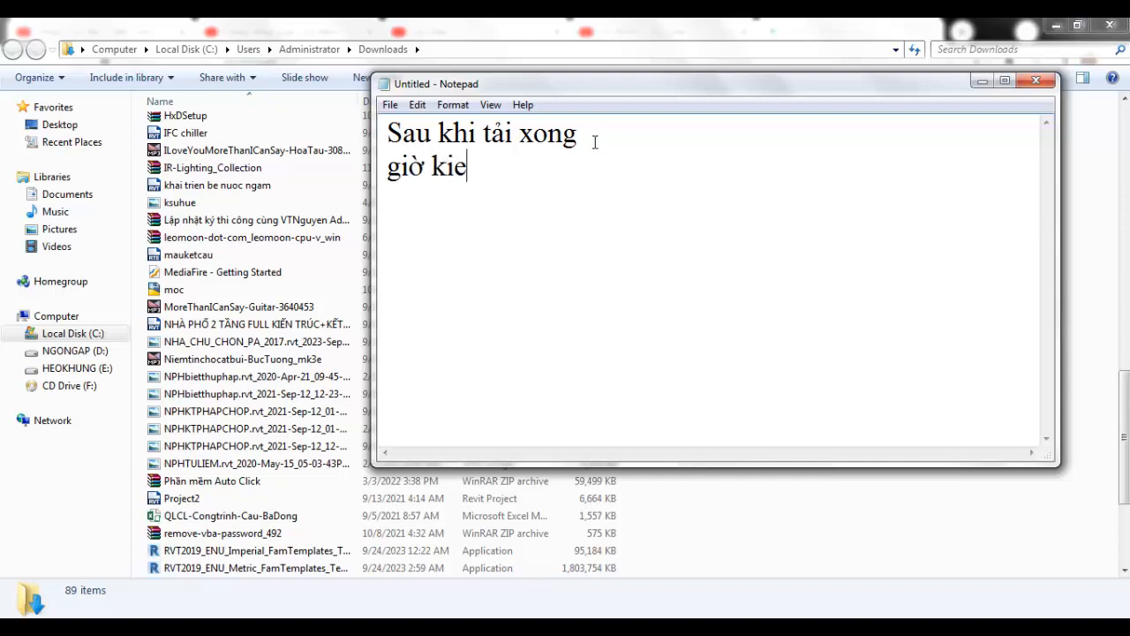
type("mrr tra")
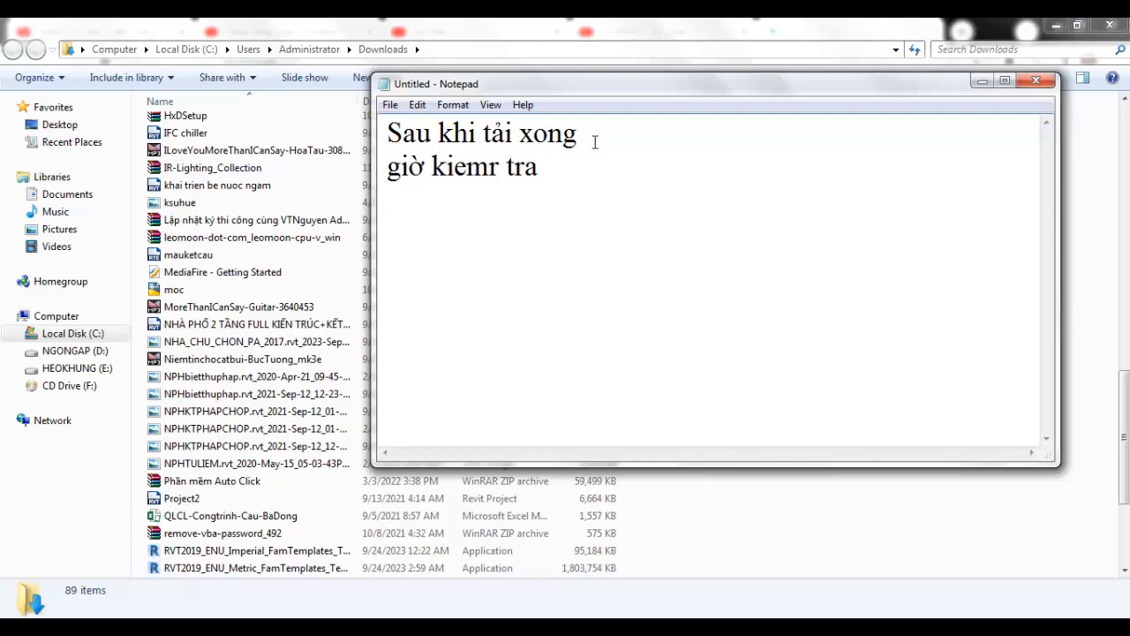
key("BackSpace")
key("BackSpace")
key("BackSpace")
key("BackSpace")
key("BackSpace")
key("BackSpace")
key("BackSpace")
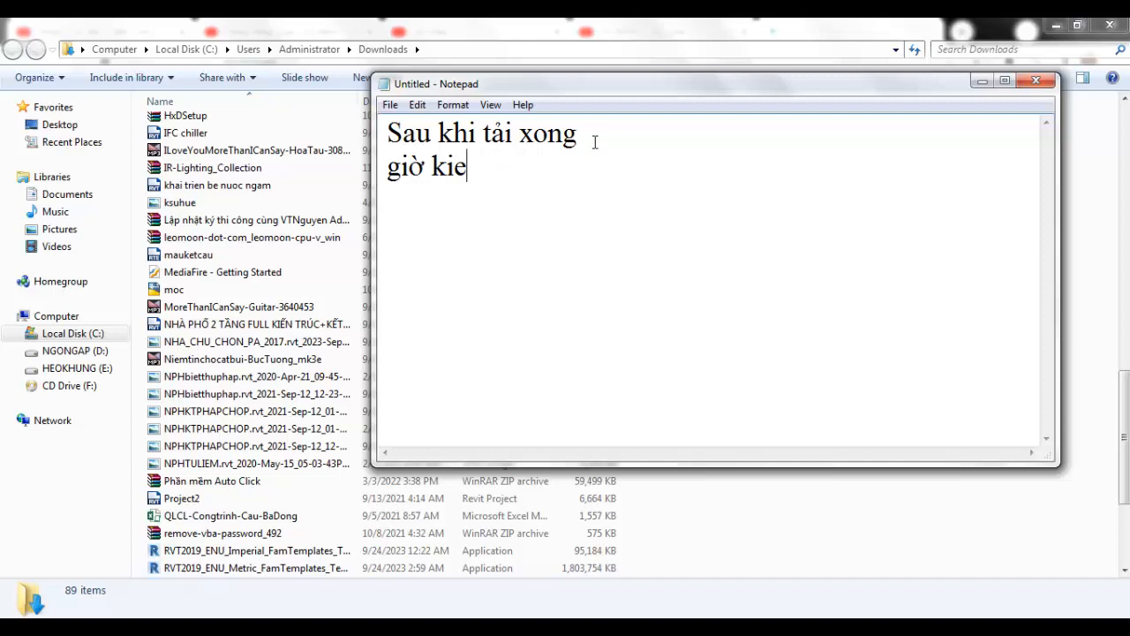
key("BackSpace")
type("ểm")
type(" tra ")
type("lạu ")
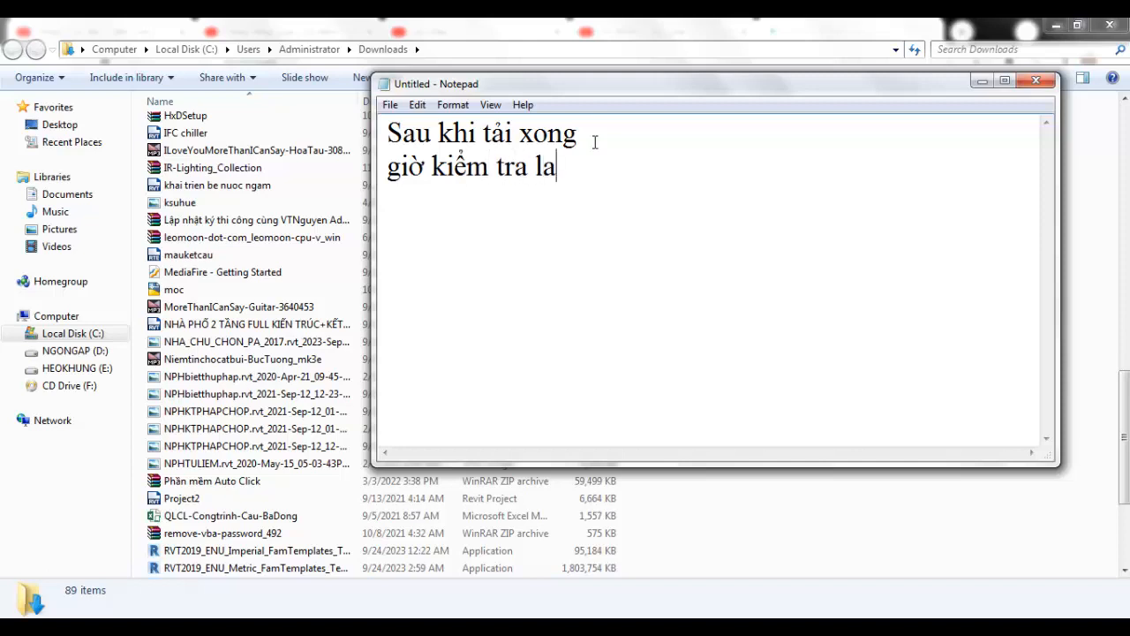
type("nhé")
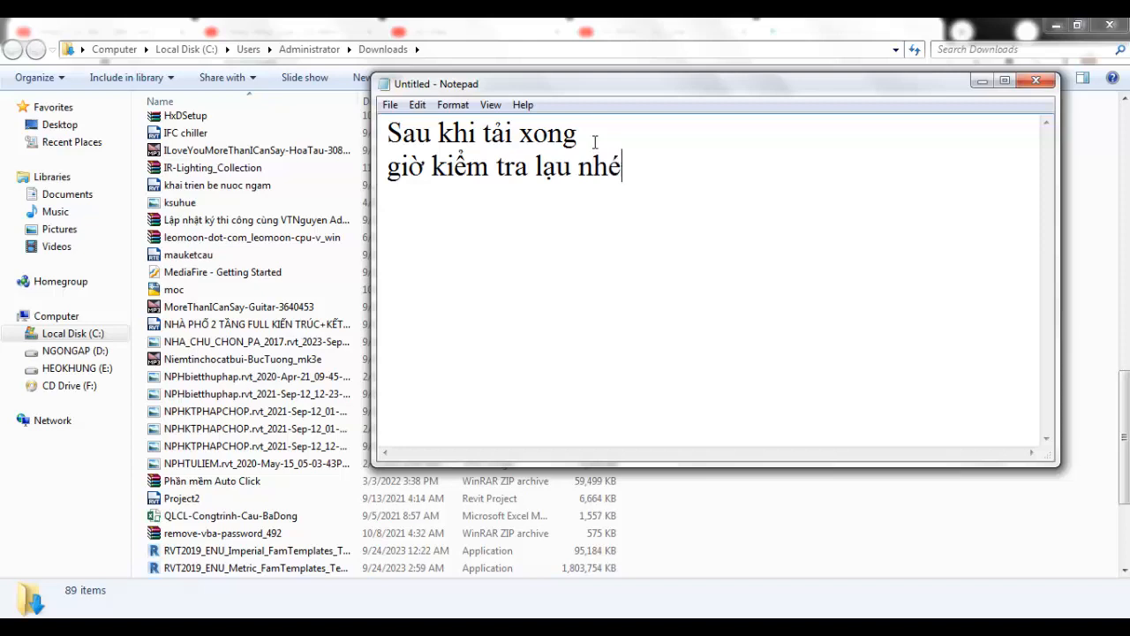
key("Left")
key("Left")
key("Left")
key("Left")
key("BackSpace")
type("i")
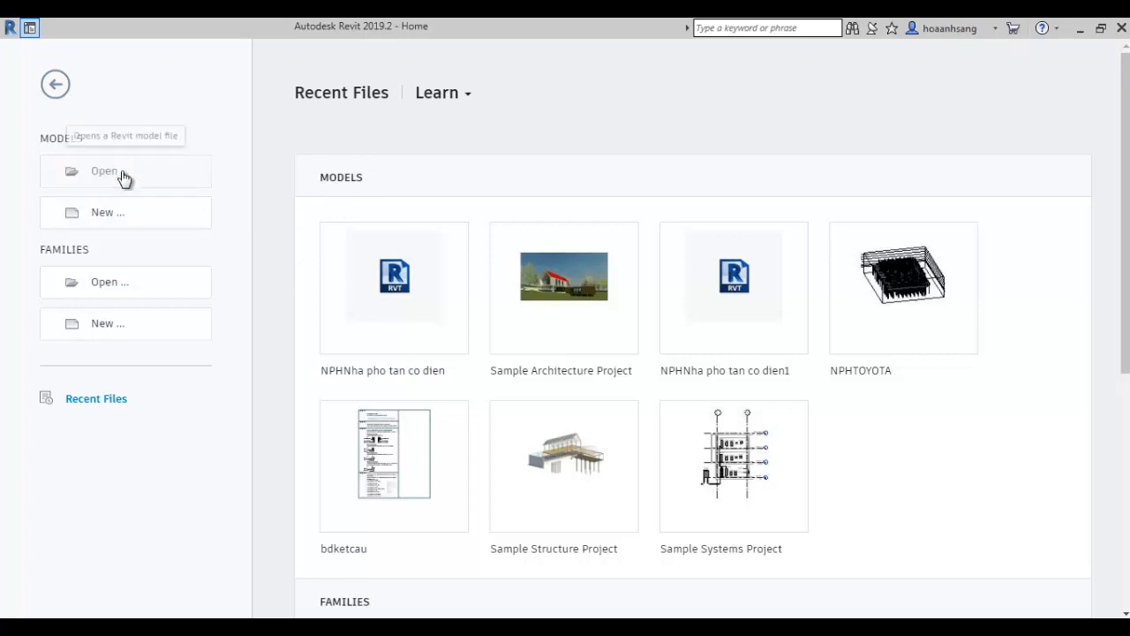
Step: Switch to Revit and review the template choices offered for a new project, then close the dialog without creating one
left_click(128, 218)
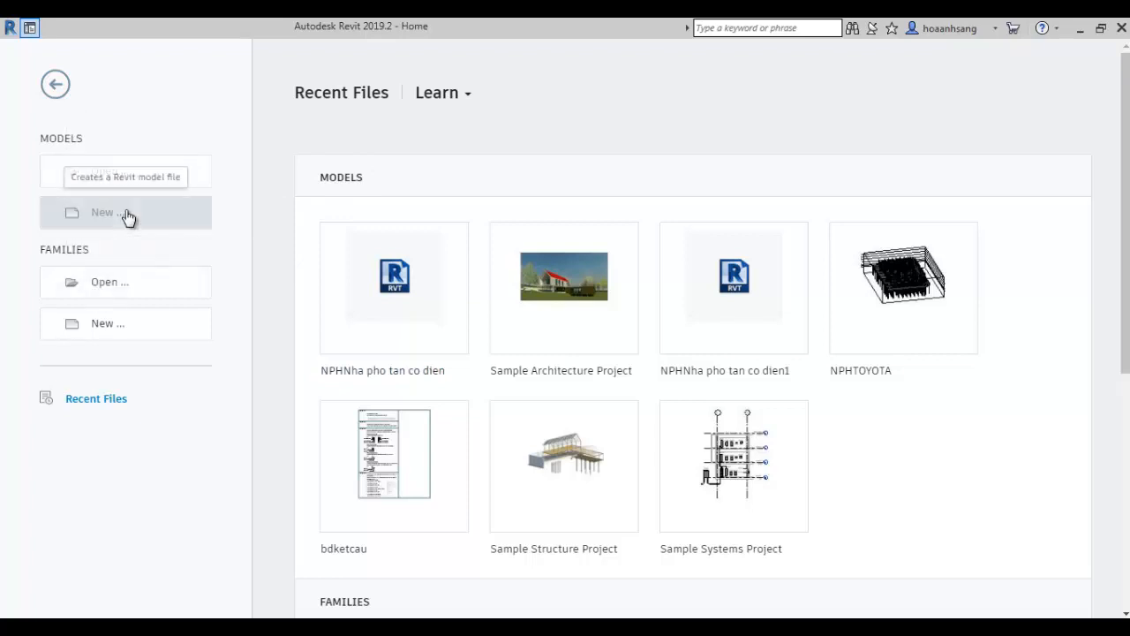
left_click(533, 293)
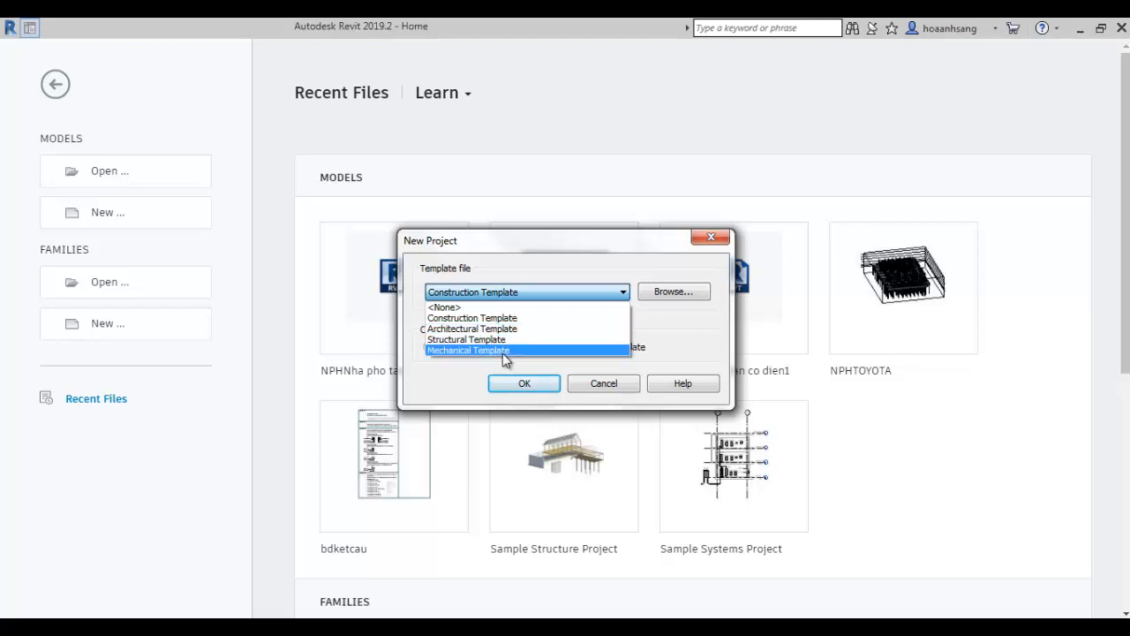
left_click(713, 236)
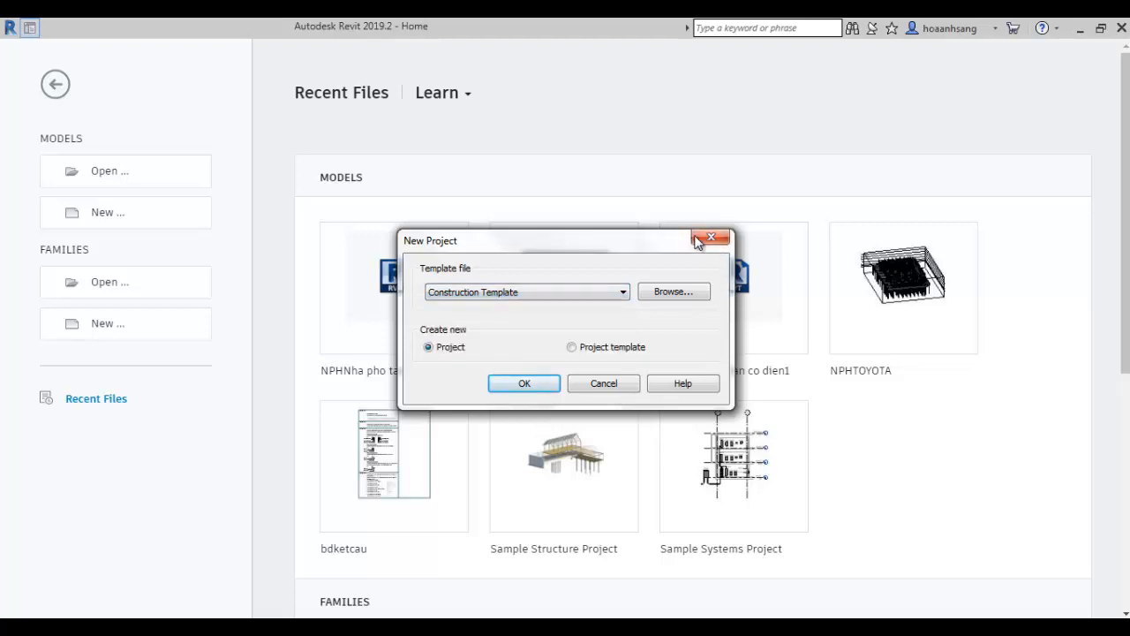
left_click(703, 238)
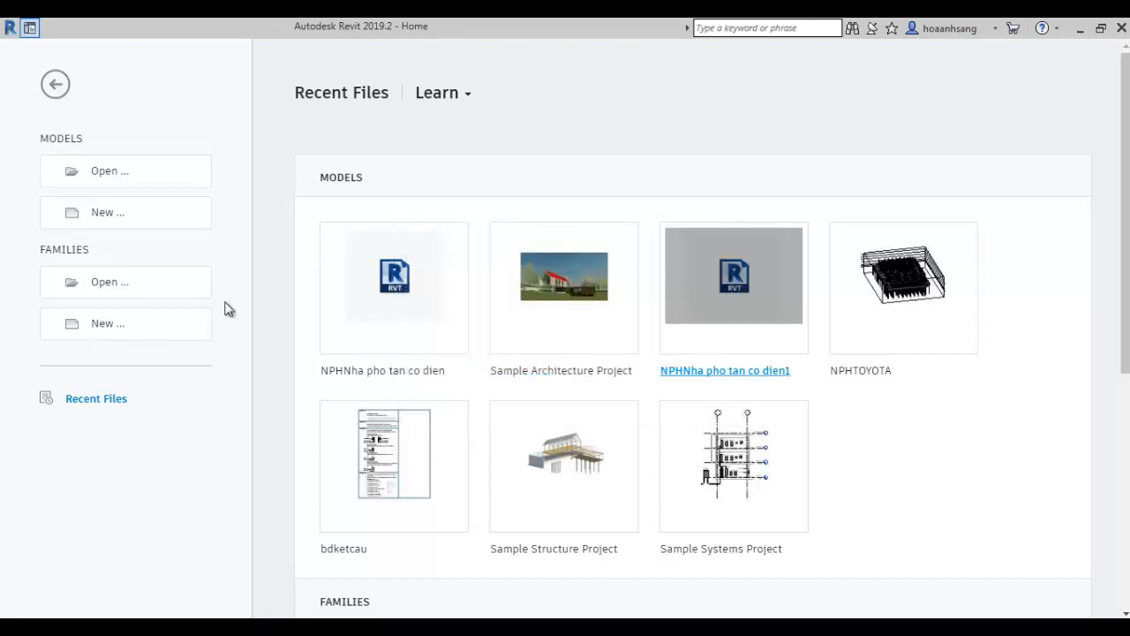
Step: Start a new family and examine the metric templates in the English folder under Family Templates
left_click(111, 326)
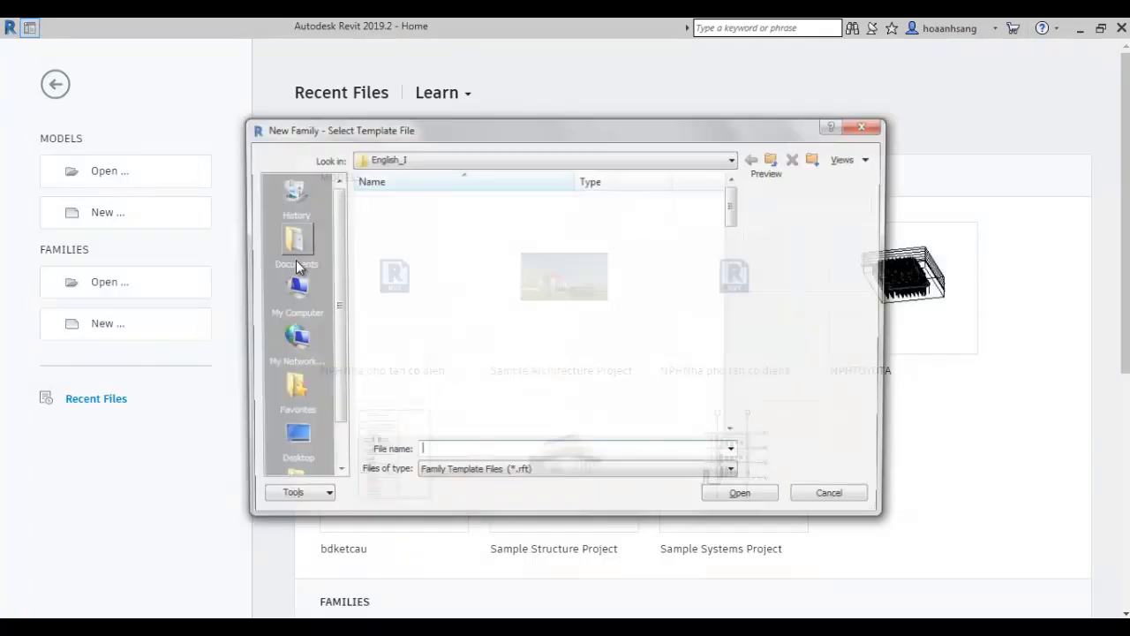
left_click(736, 159)
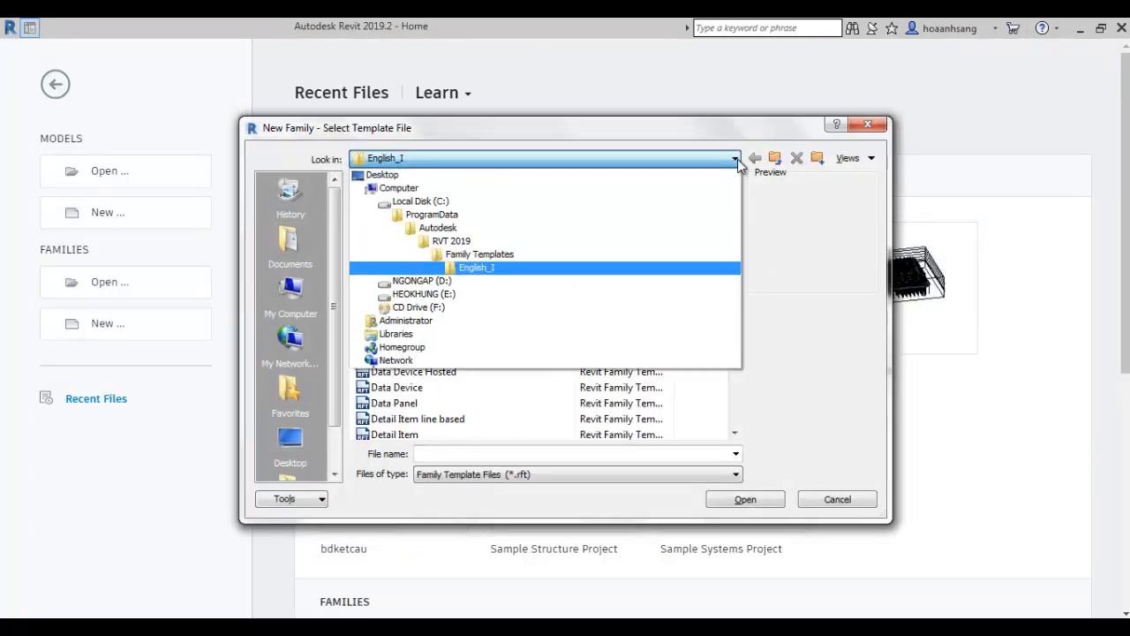
left_click(452, 255)
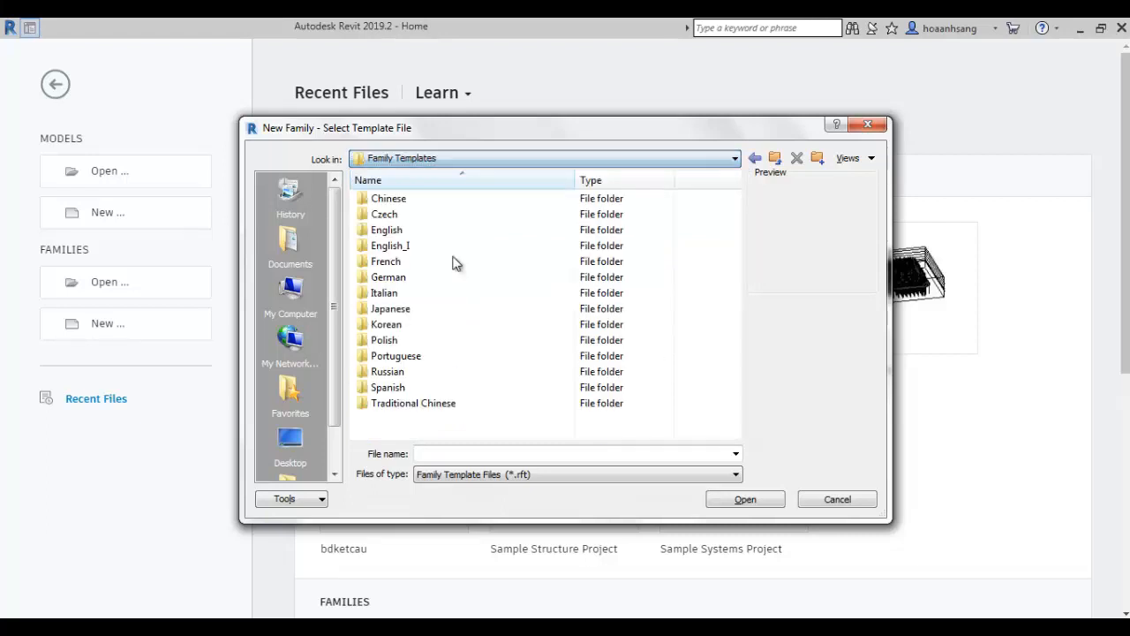
double_click(398, 230)
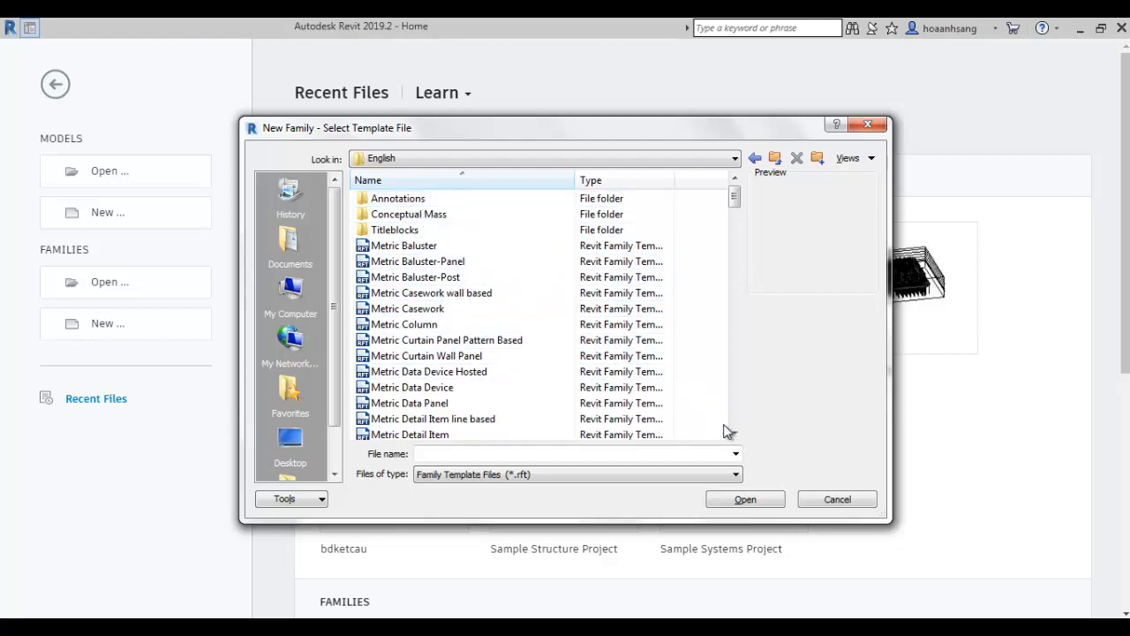
left_click_drag(734, 433, 737, 434)
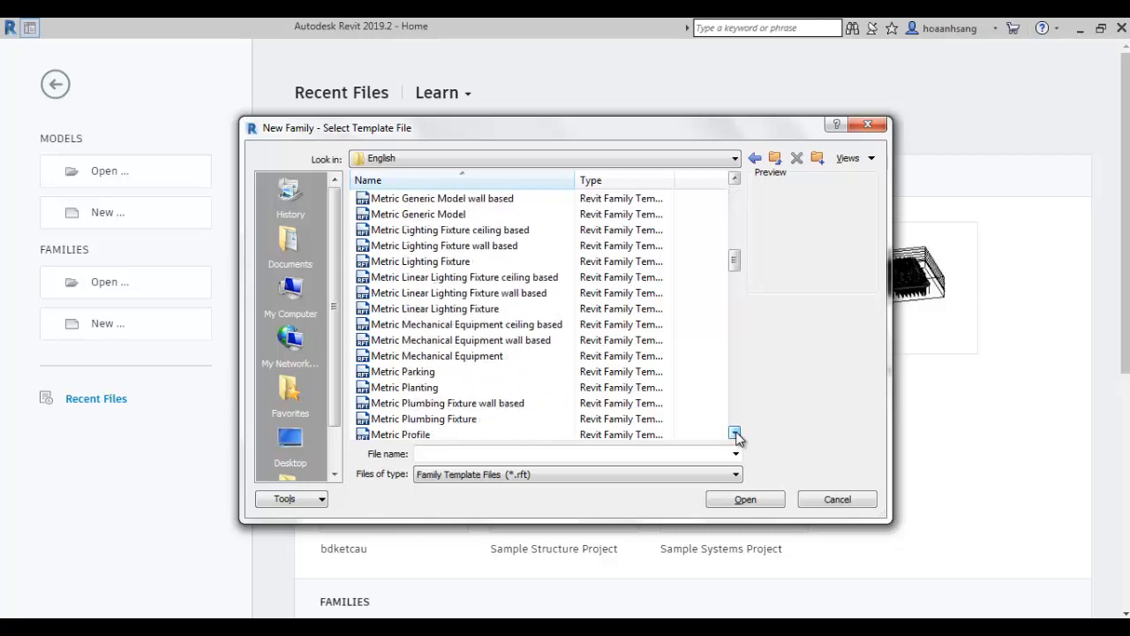
mouse_move(733, 259)
left_mouse_down()
mouse_move(746, 437)
mouse_move(751, 191)
left_mouse_up()
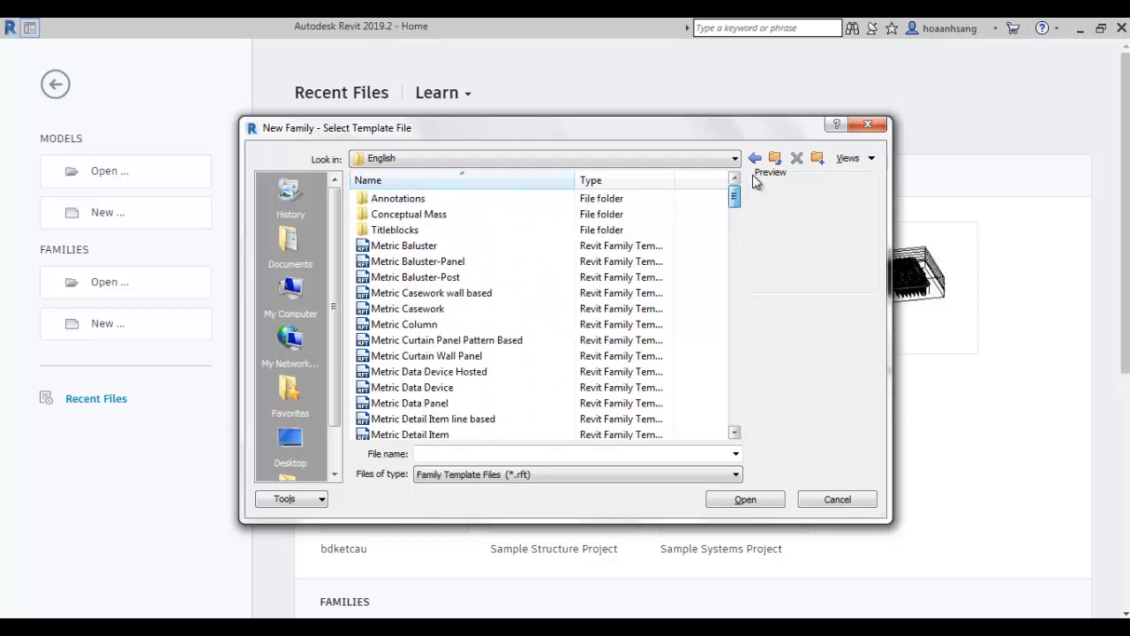
Step: Look through the Annotations, Conceptual Mass and Titleblocks template folders, then close the template selection without creating a family
double_click(418, 204)
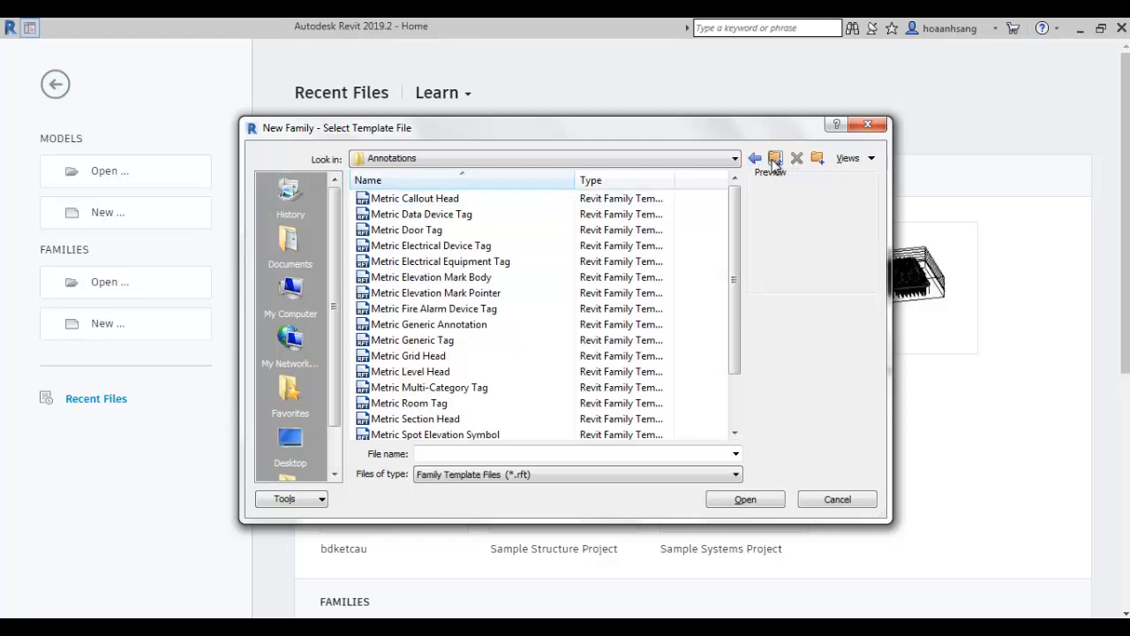
left_click(774, 160)
double_click(416, 215)
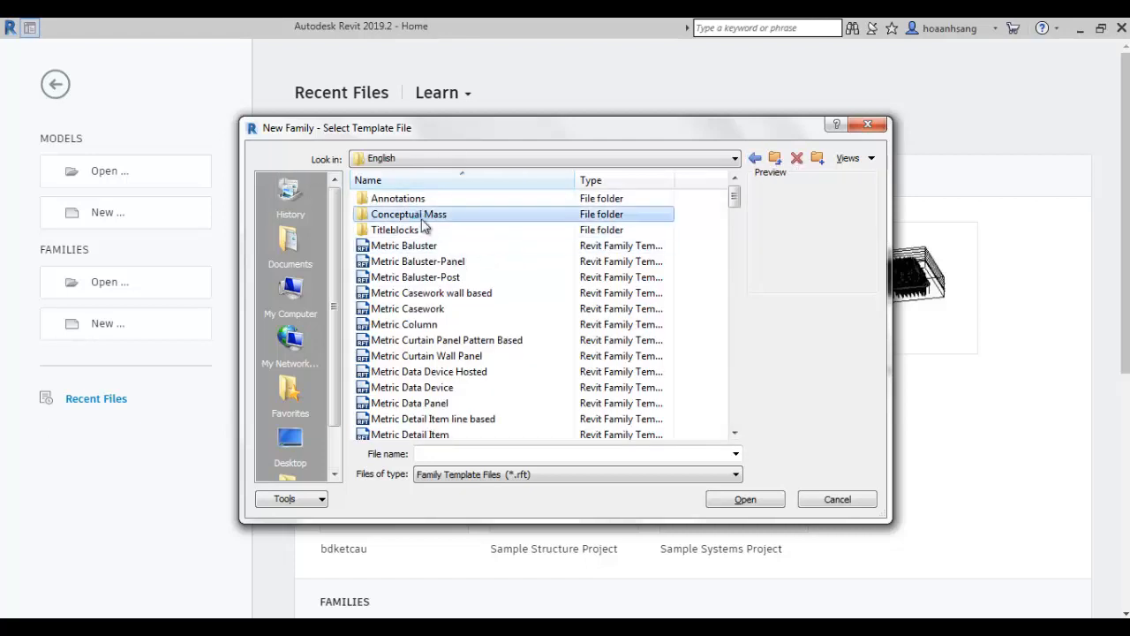
left_click(774, 159)
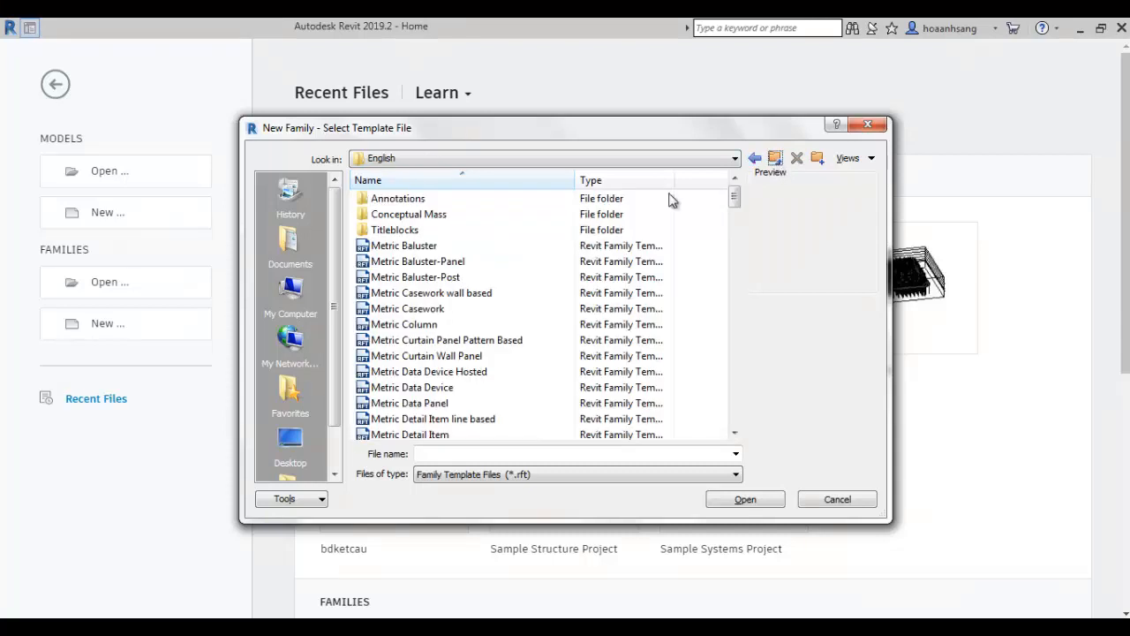
double_click(402, 229)
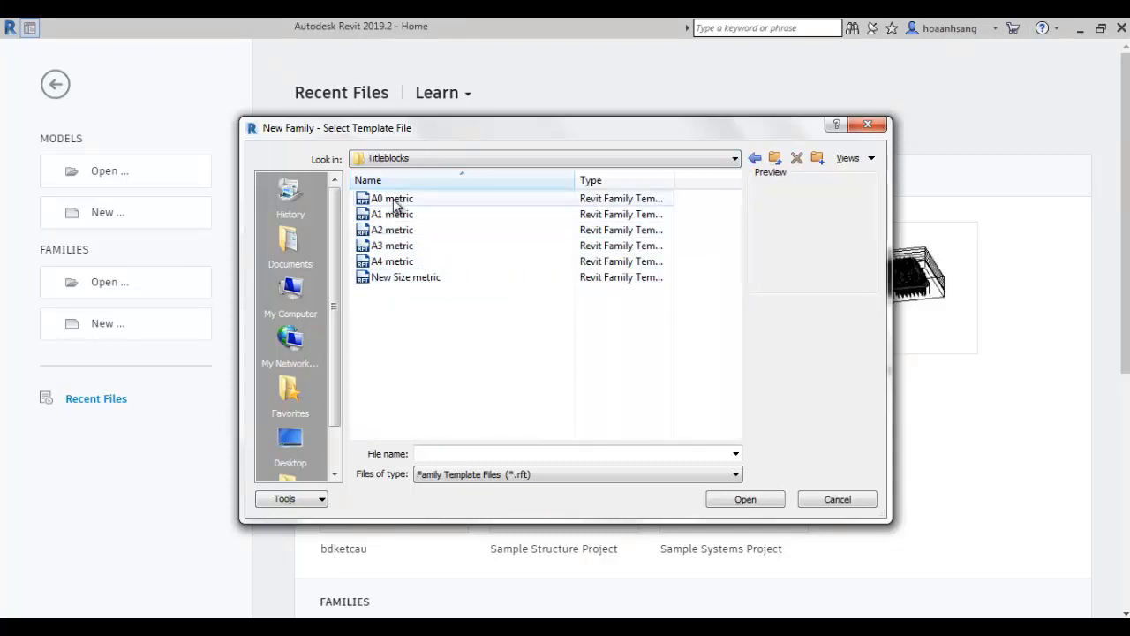
left_click(774, 159)
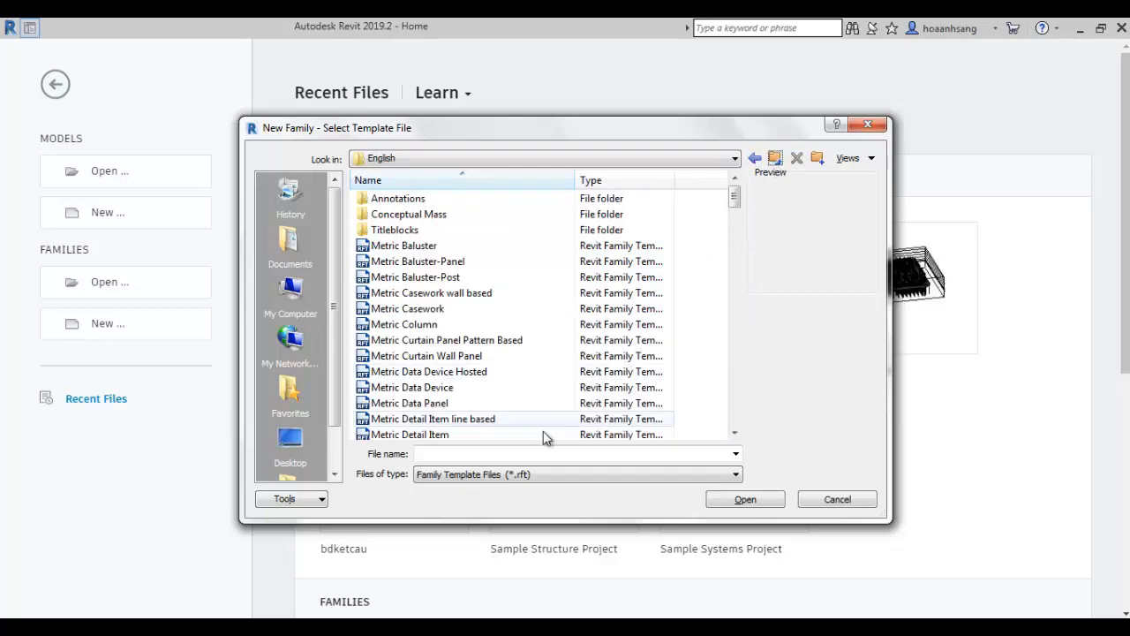
left_click(876, 128)
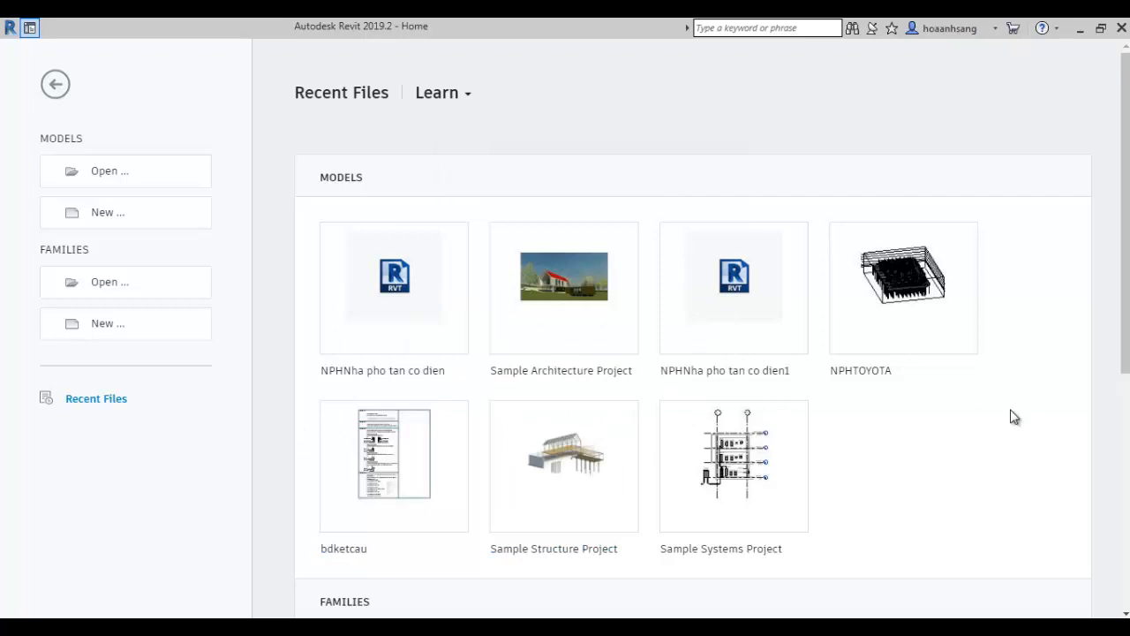
Step: Open the recent model NPHNha pho tan co dien1
left_click(740, 331)
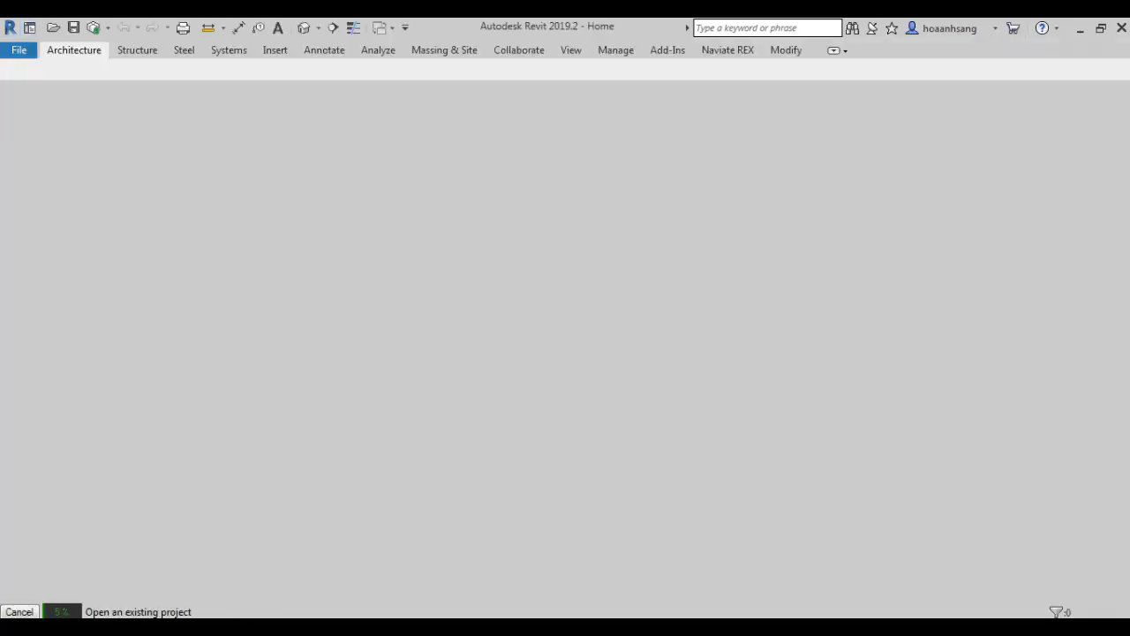
Step: Switch to Notepad and add a third line reading "vậy là có rồi chuẩn bị chiến lại thôi"
key("alt+Tab")
left_click(645, 196)
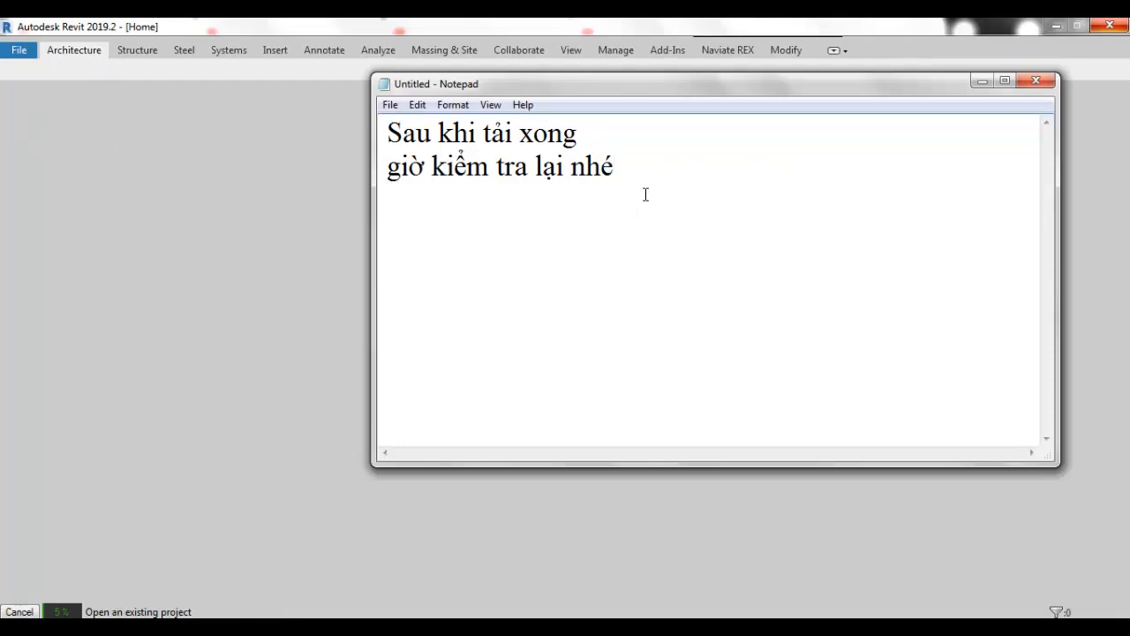
key("Return")
type("vây la")
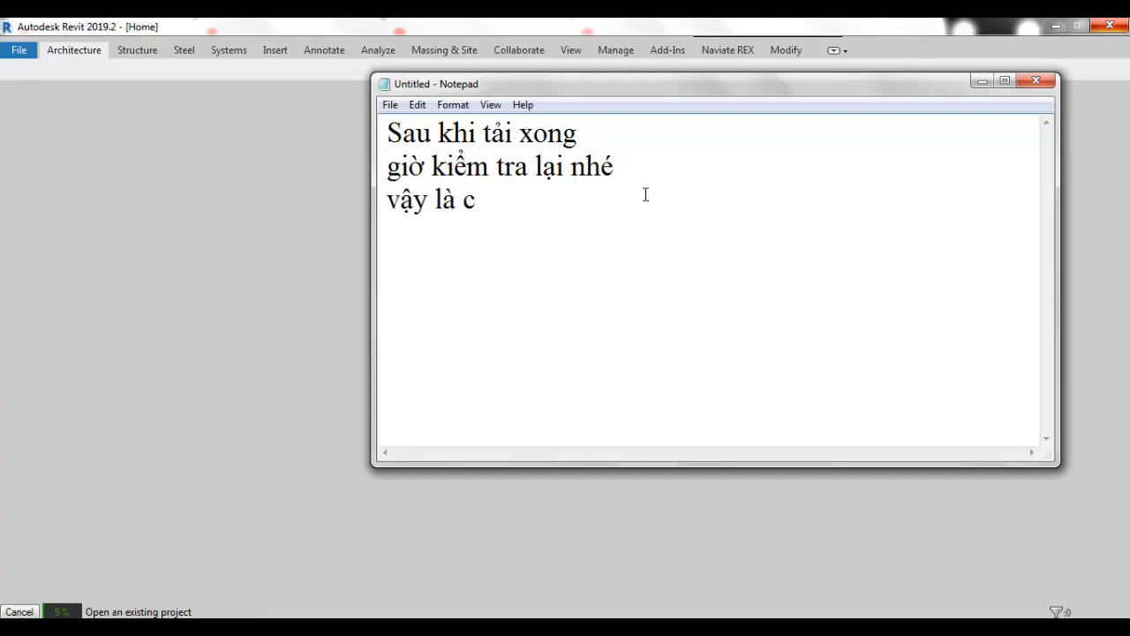
type(" có ro")
type("hua")
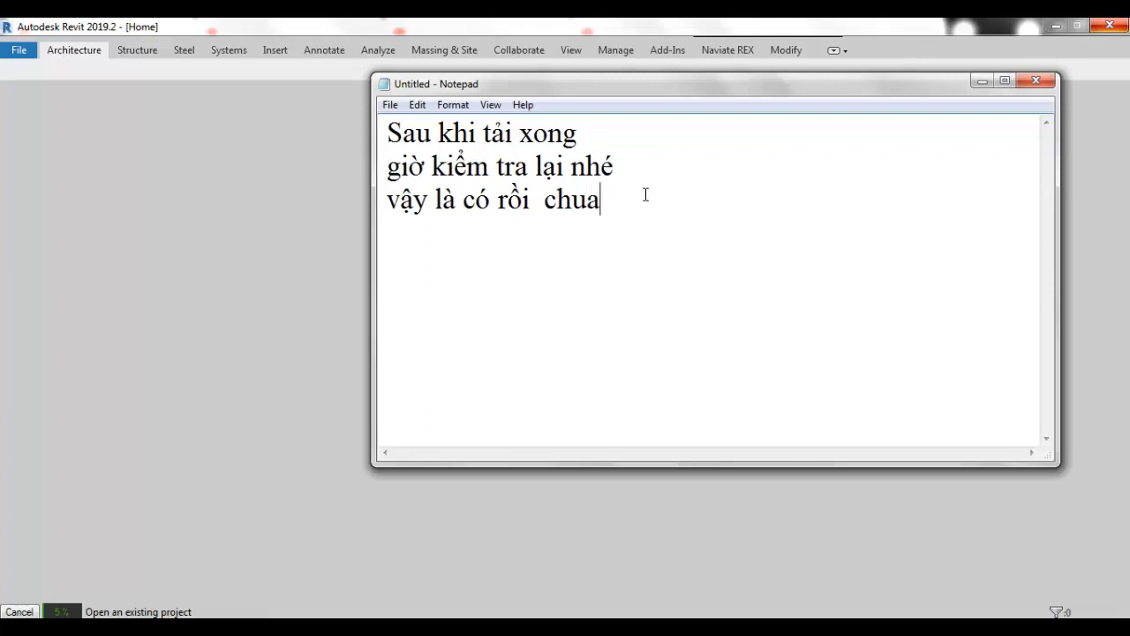
type("n")
type(" bi")
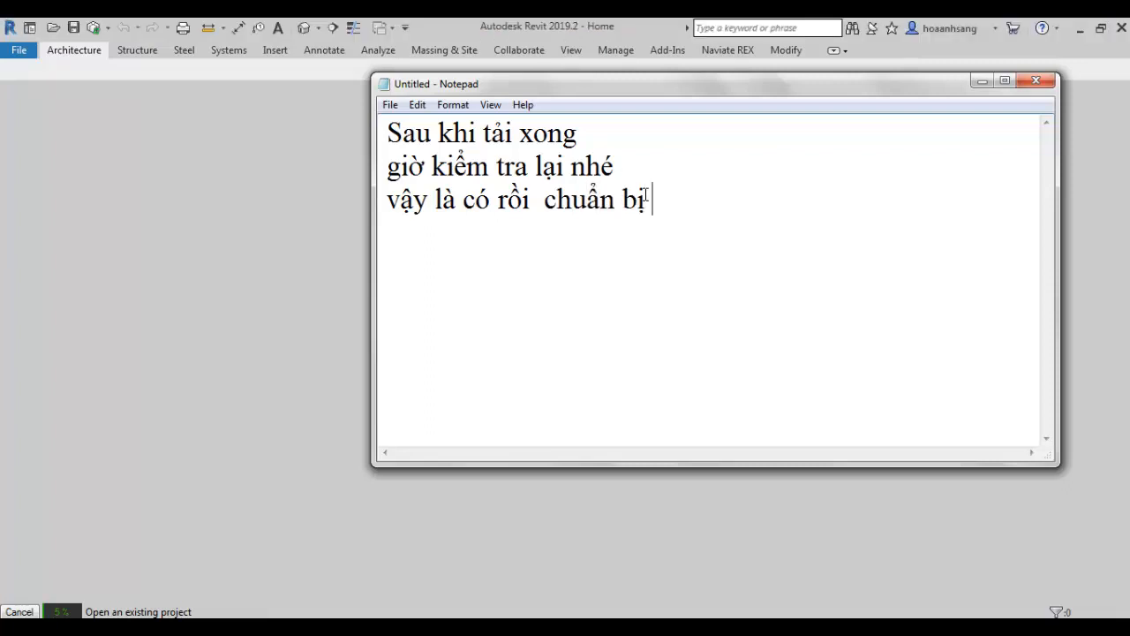
type(" chie")
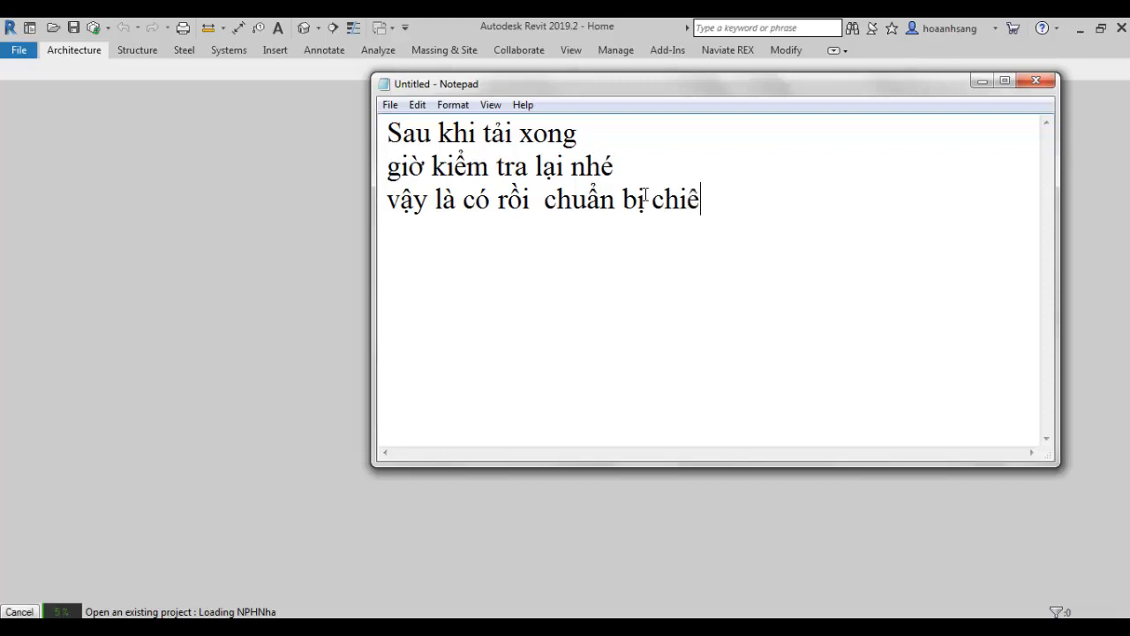
type("ns la")
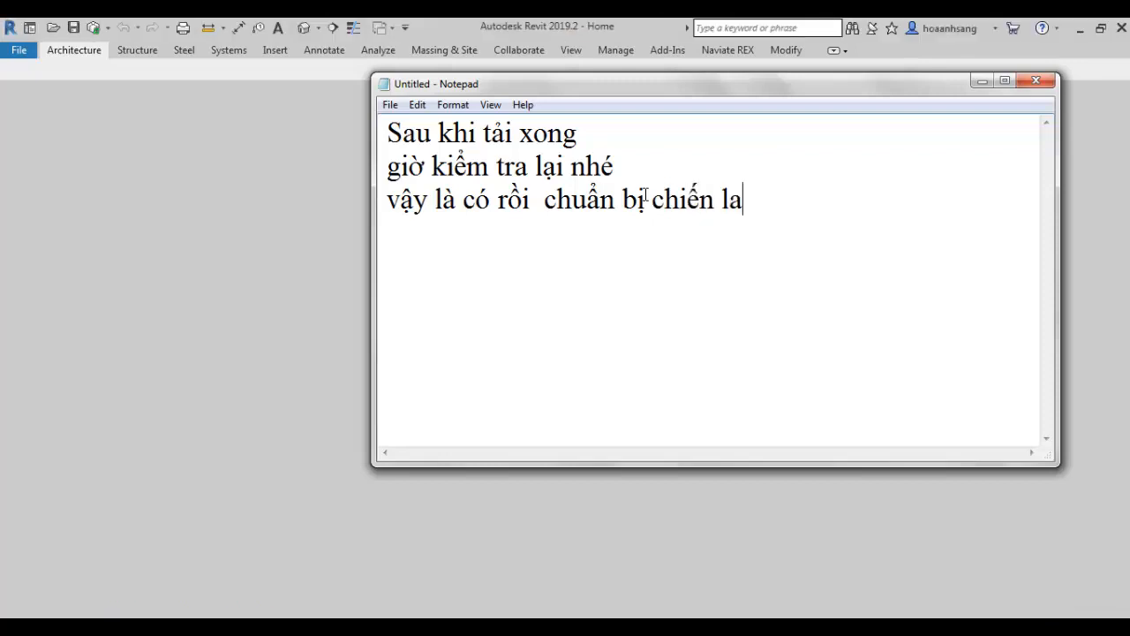
type("ij th")
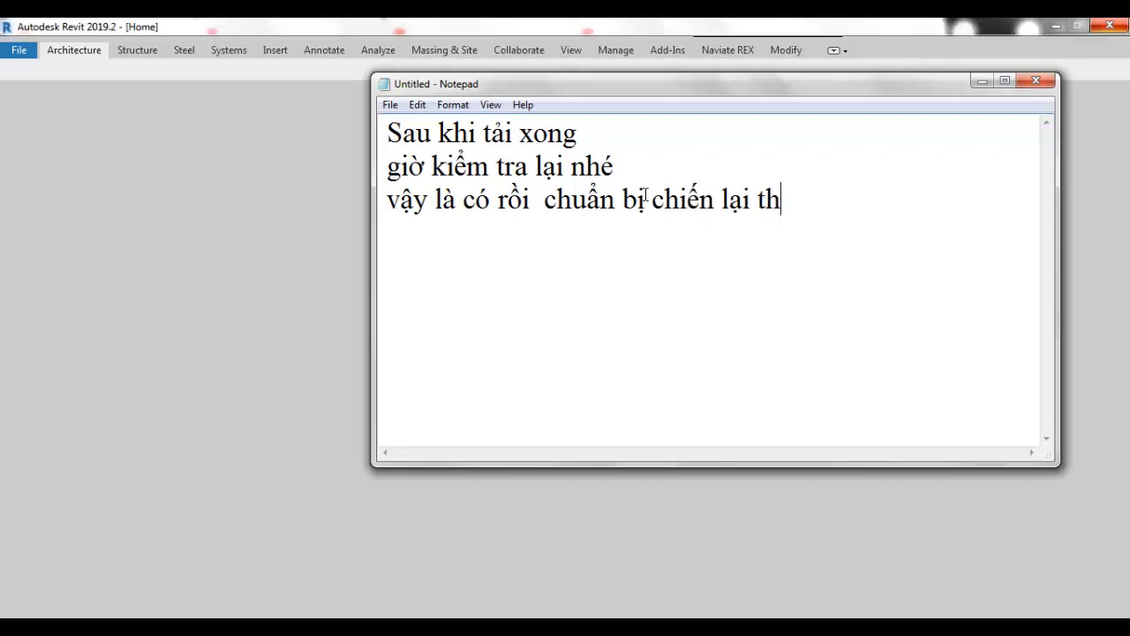
type("ooi")
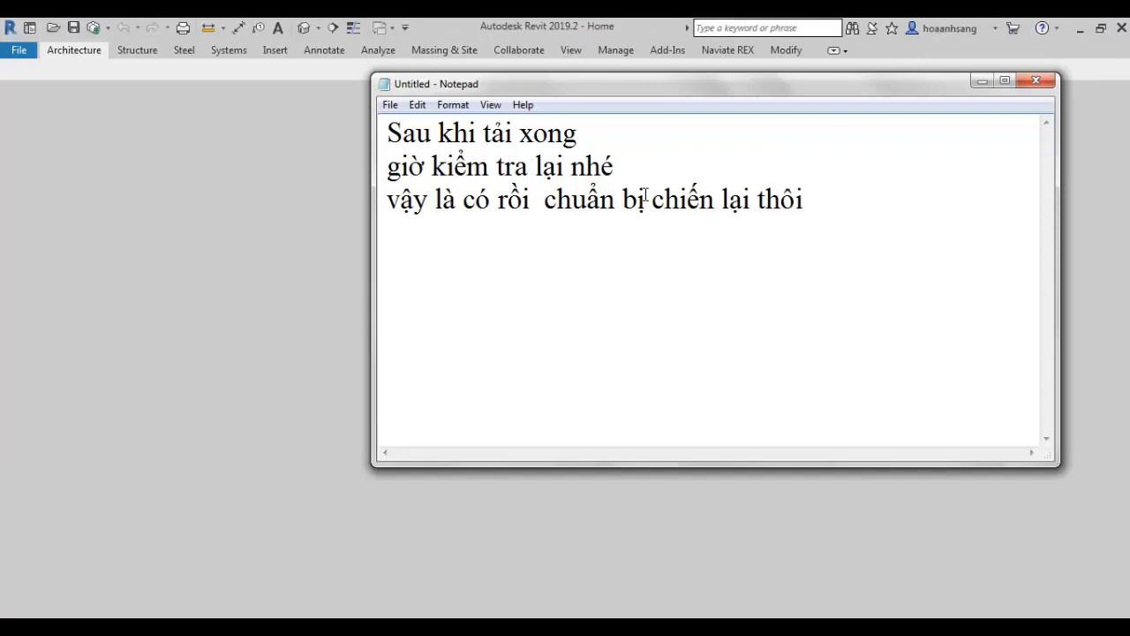
key("Return")
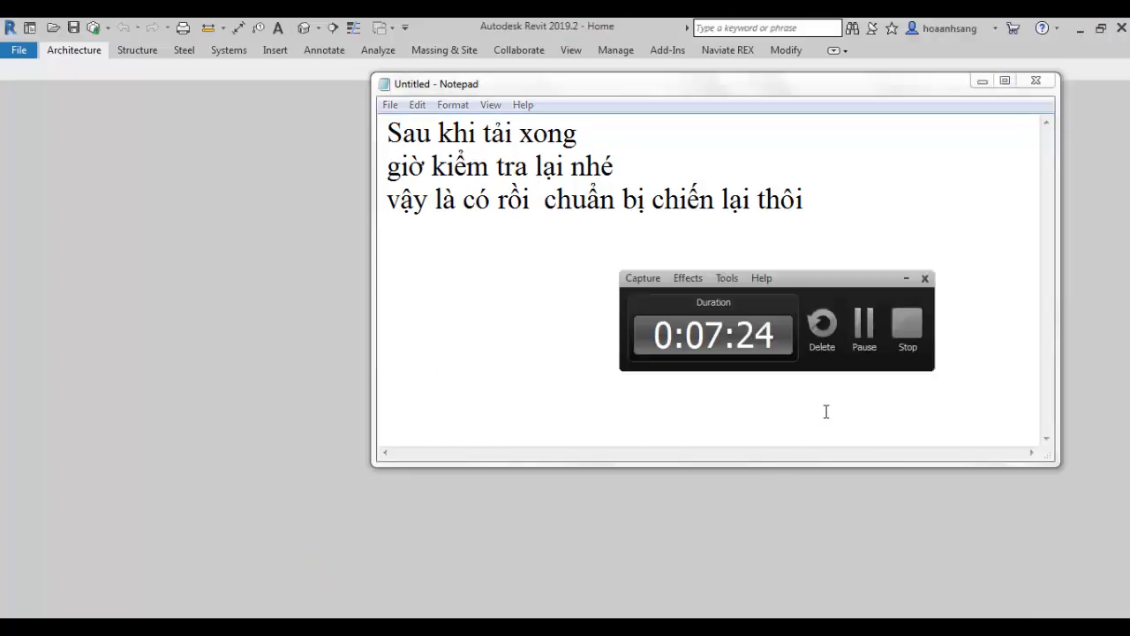
left_click(864, 327)
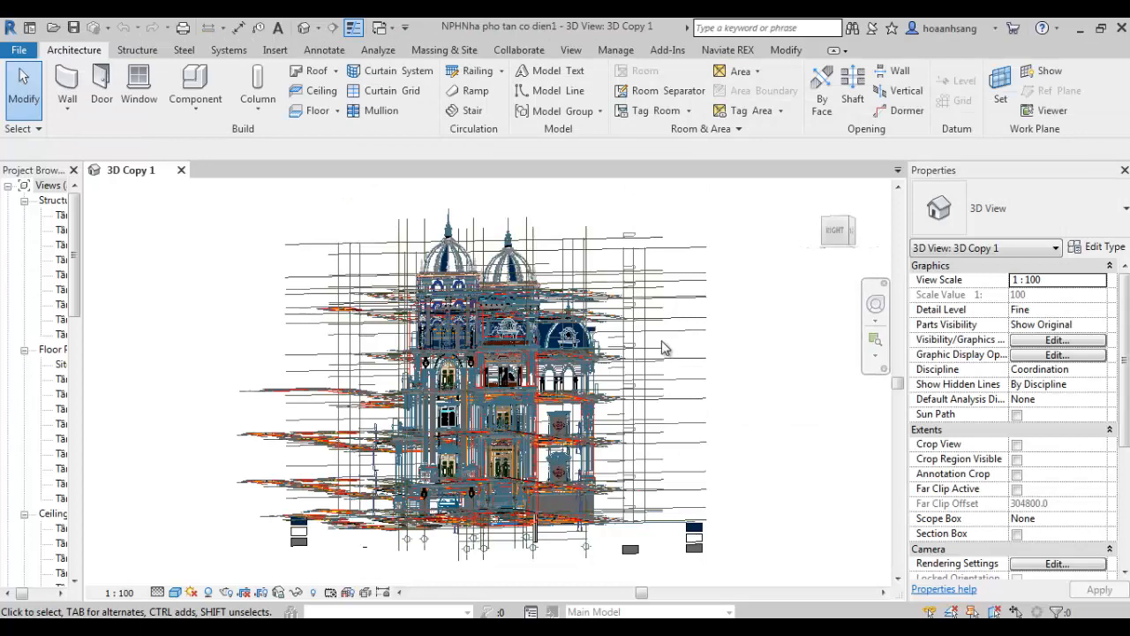
Step: Widen the Project Browser in Revit so the full view names can be read beside the 3D view
scroll(706, 415, "down", 2)
scroll(738, 381, "up", 4)
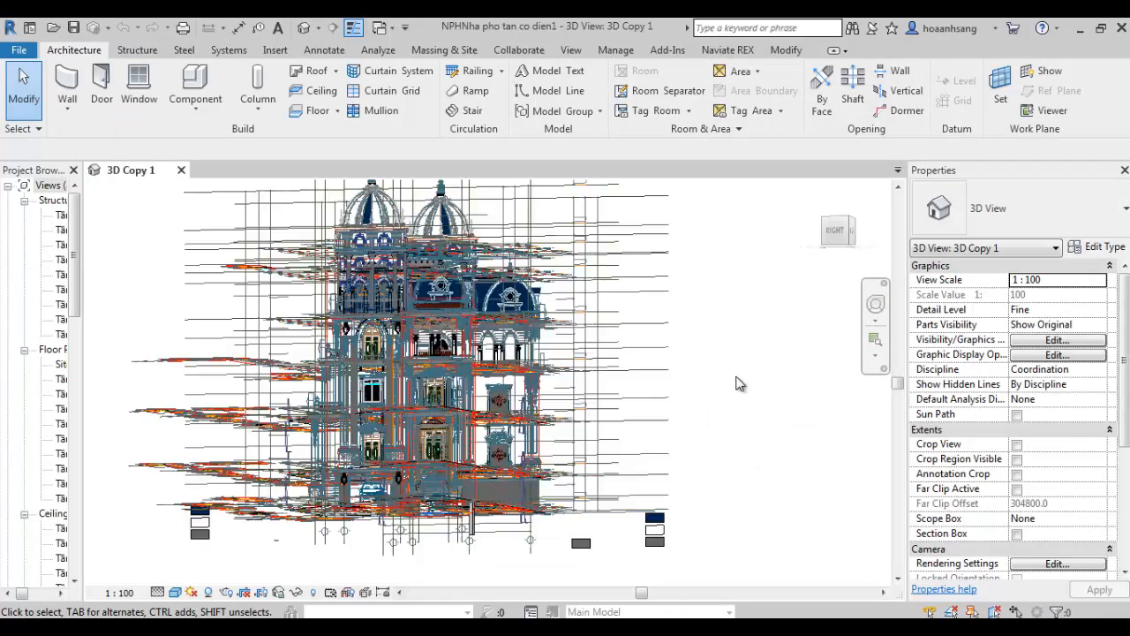
scroll(738, 381, "down", 3)
left_click_drag(82, 353, 184, 355)
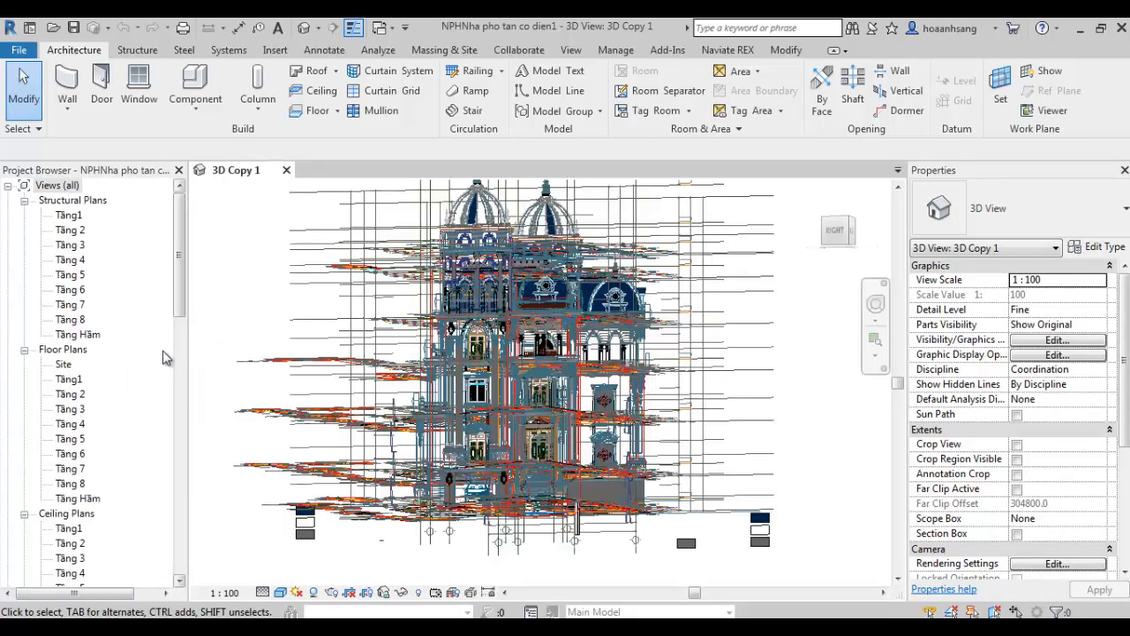
Step: Open the East building elevation and examine the imported facade drawing around the upper floors
left_click(174, 337)
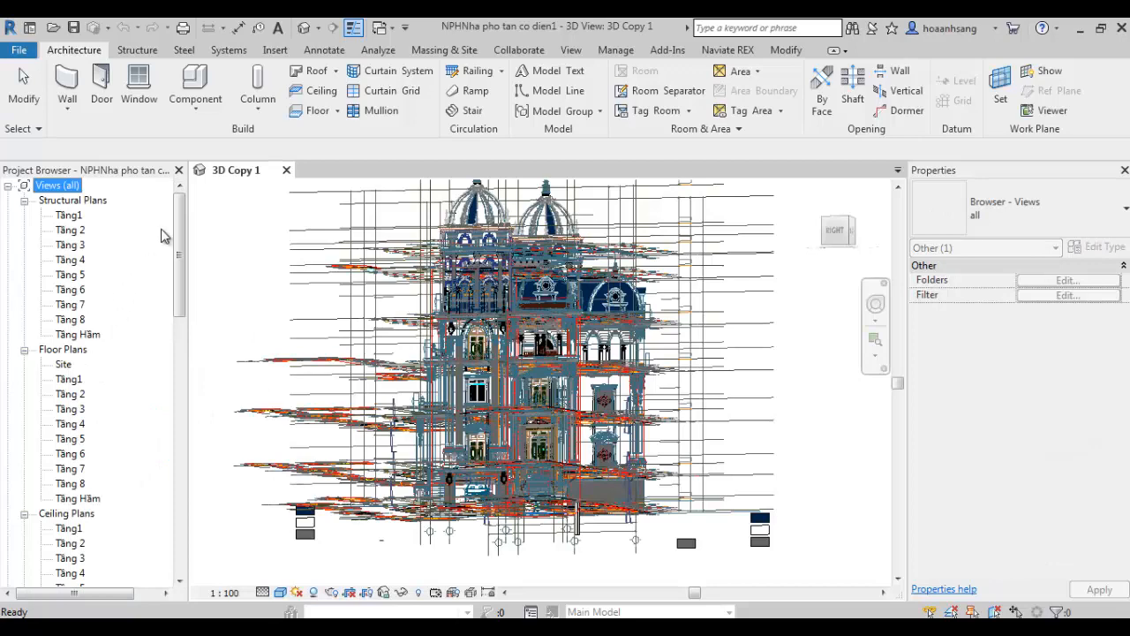
left_click_drag(176, 232, 180, 333)
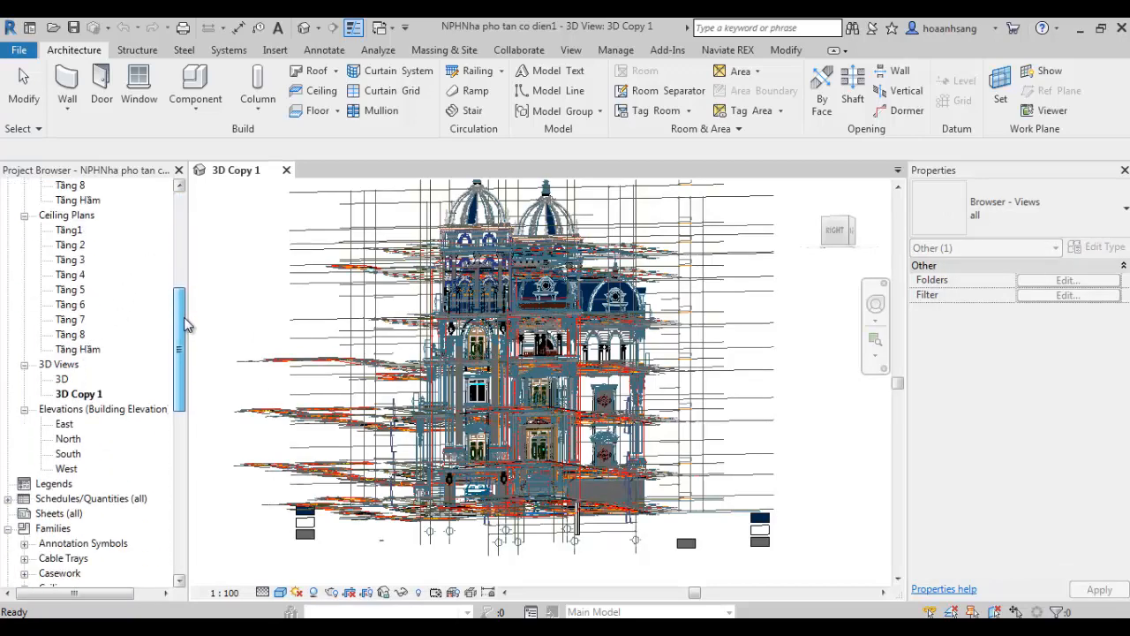
double_click(69, 425)
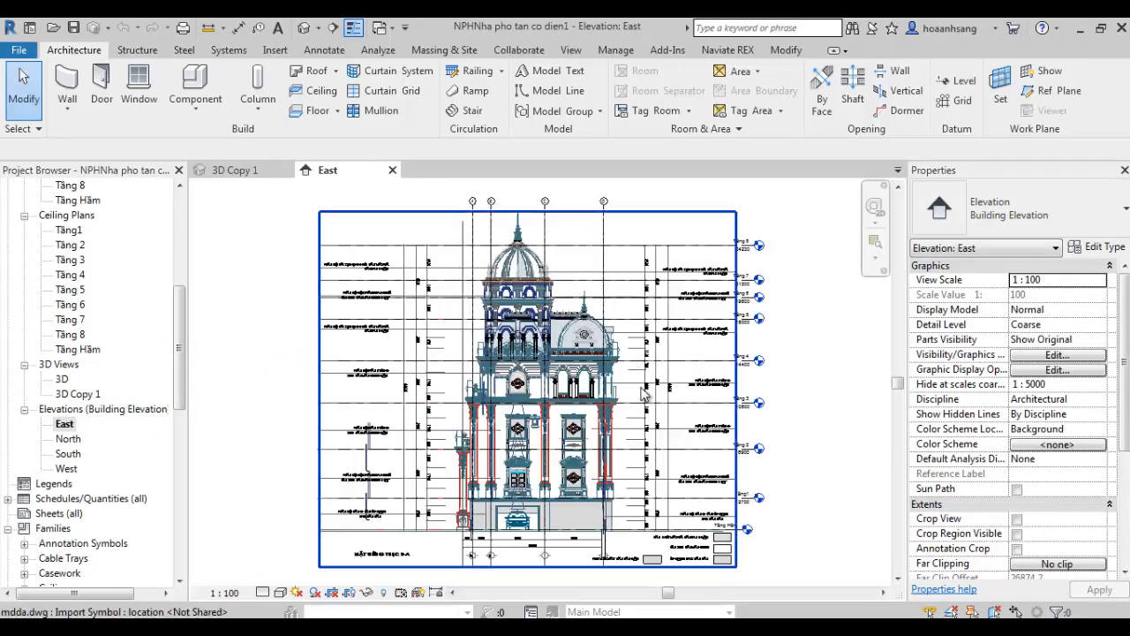
scroll(615, 370, "up", 5)
scroll(615, 370, "down", 5)
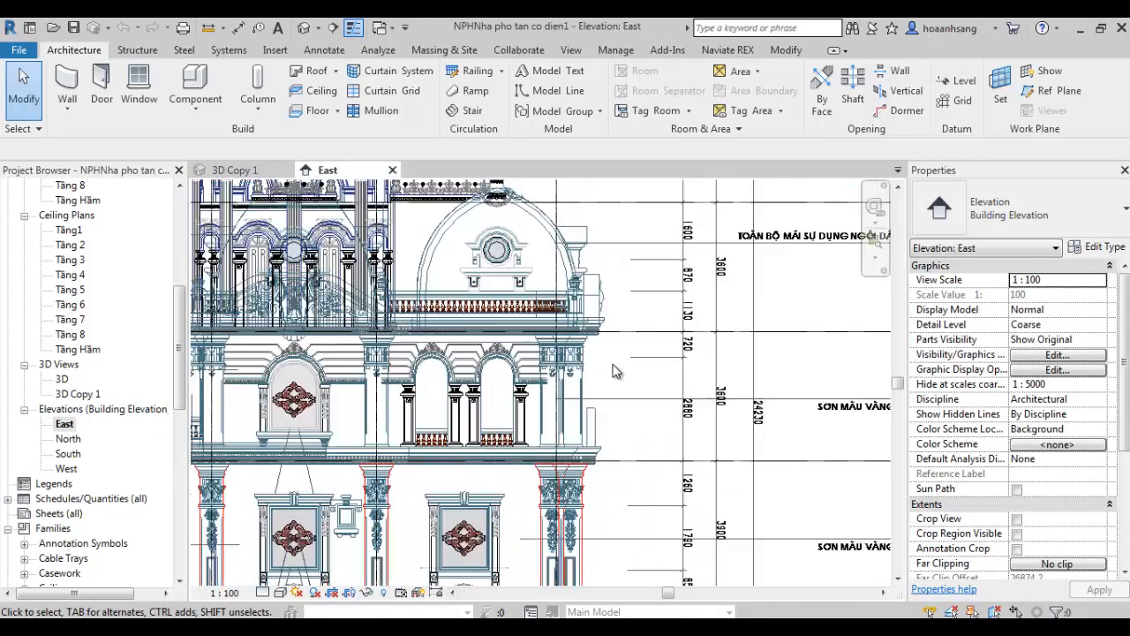
scroll(408, 299, "down", 3)
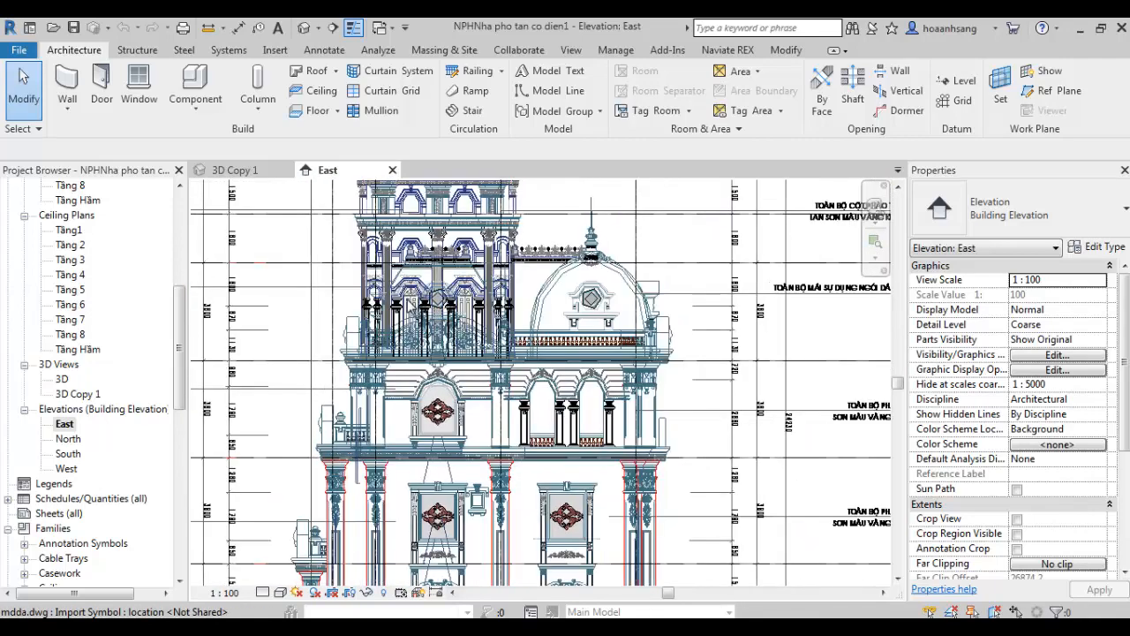
Step: View the South and West elevations, then return to the East elevation to compare the facades
double_click(73, 454)
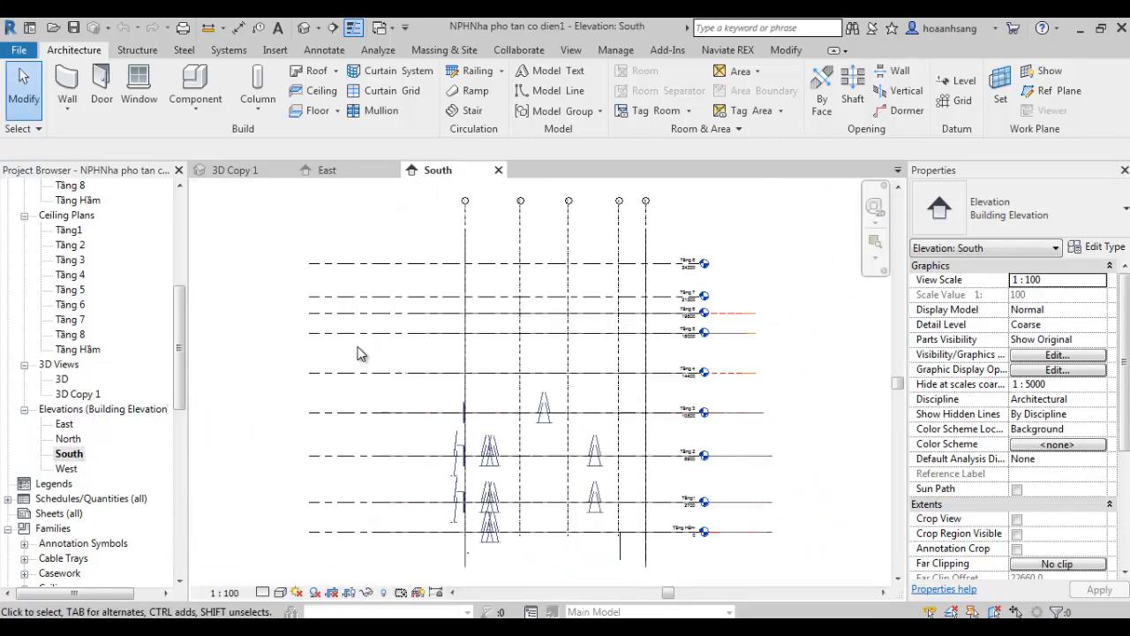
double_click(66, 467)
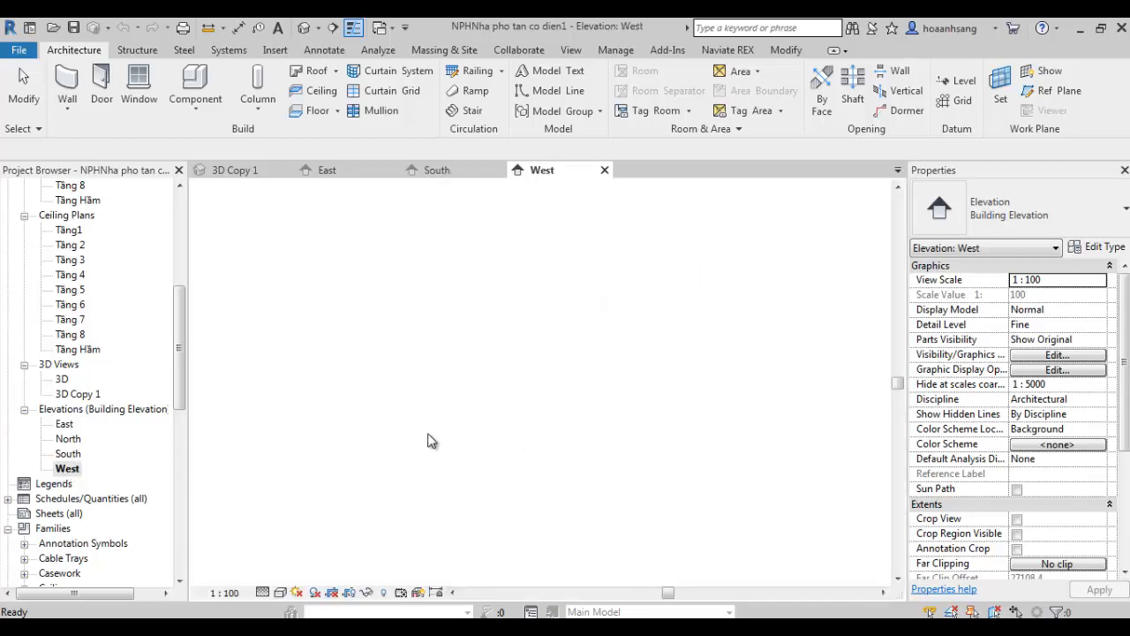
scroll(607, 436, "up", 2)
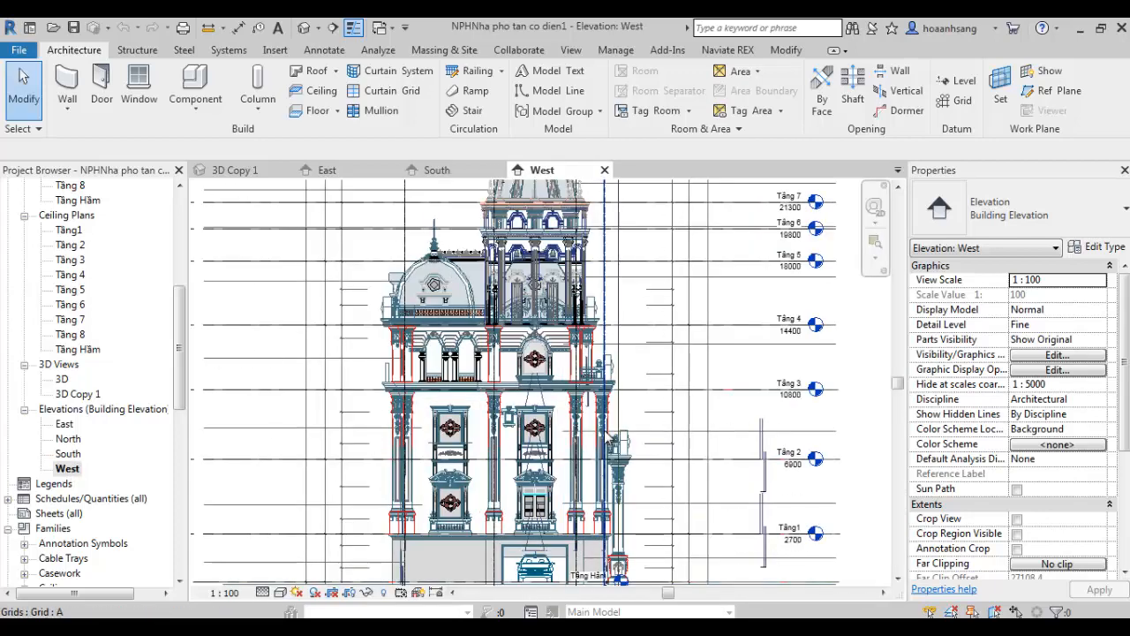
scroll(606, 436, "up", 1)
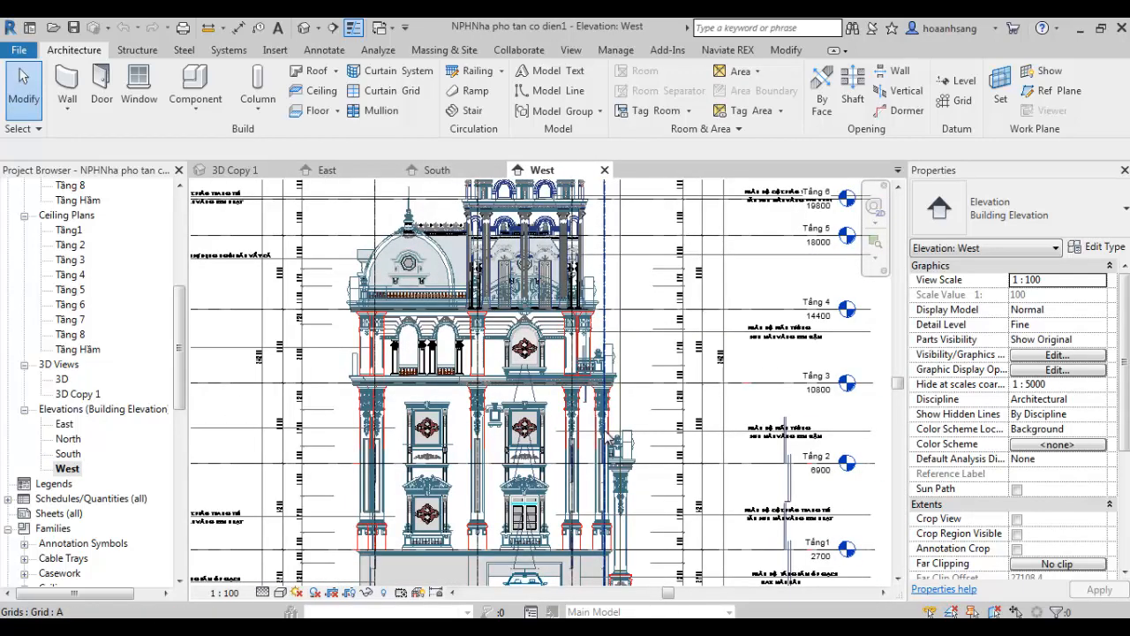
double_click(67, 427)
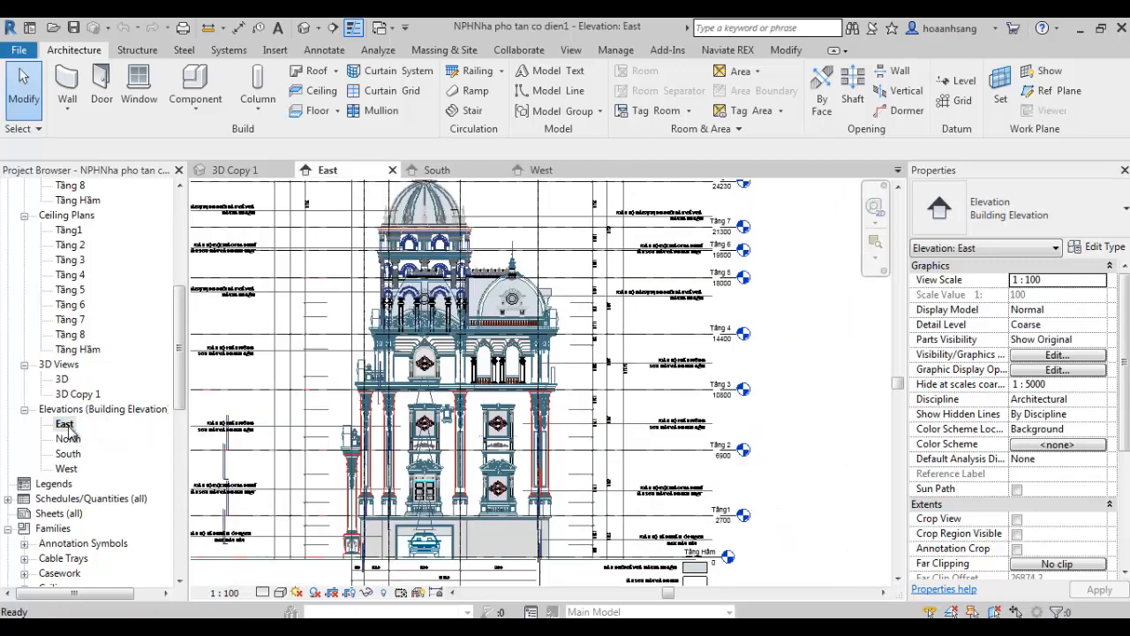
Step: Check the visibility of the imported CAD categories in the West elevation and close the overrides without changes
double_click(74, 471)
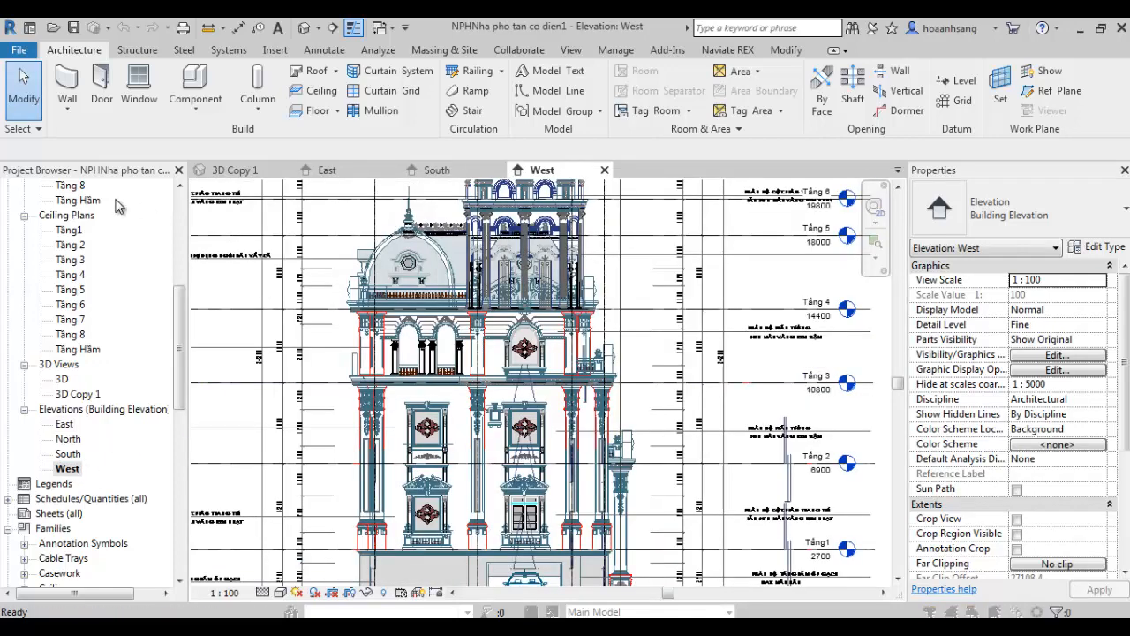
key("v")
key("v")
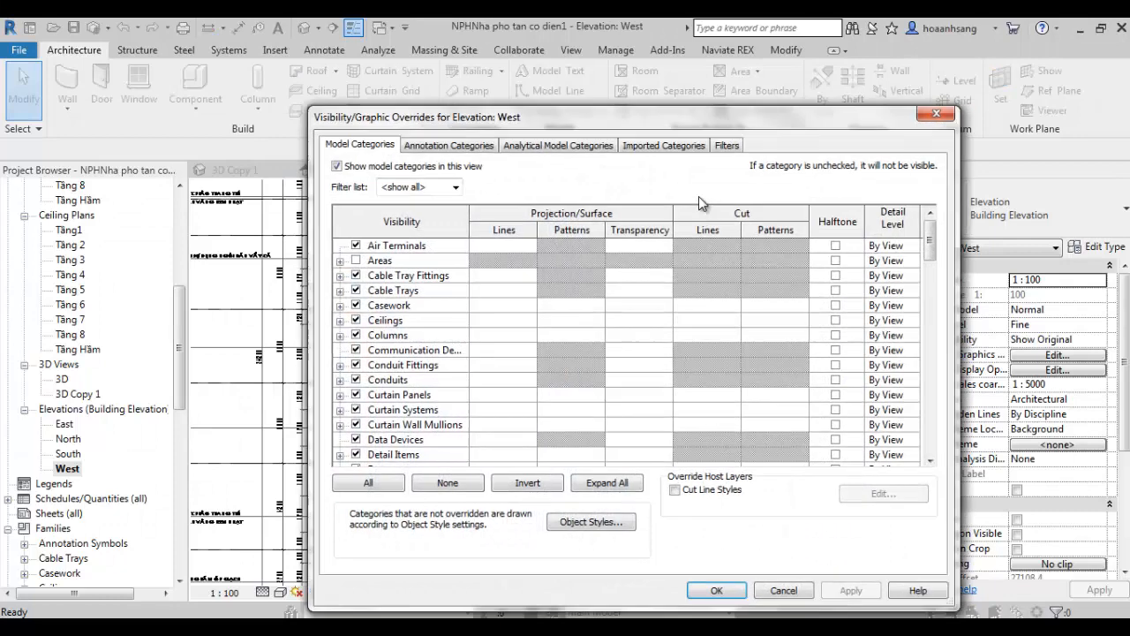
left_click(662, 145)
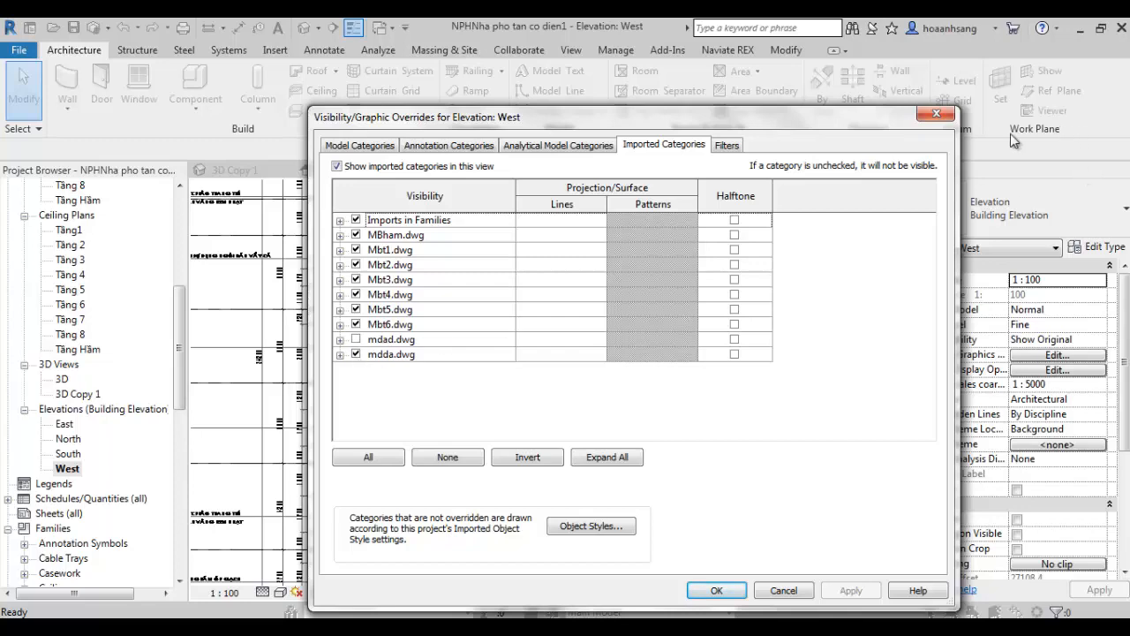
left_click(938, 114)
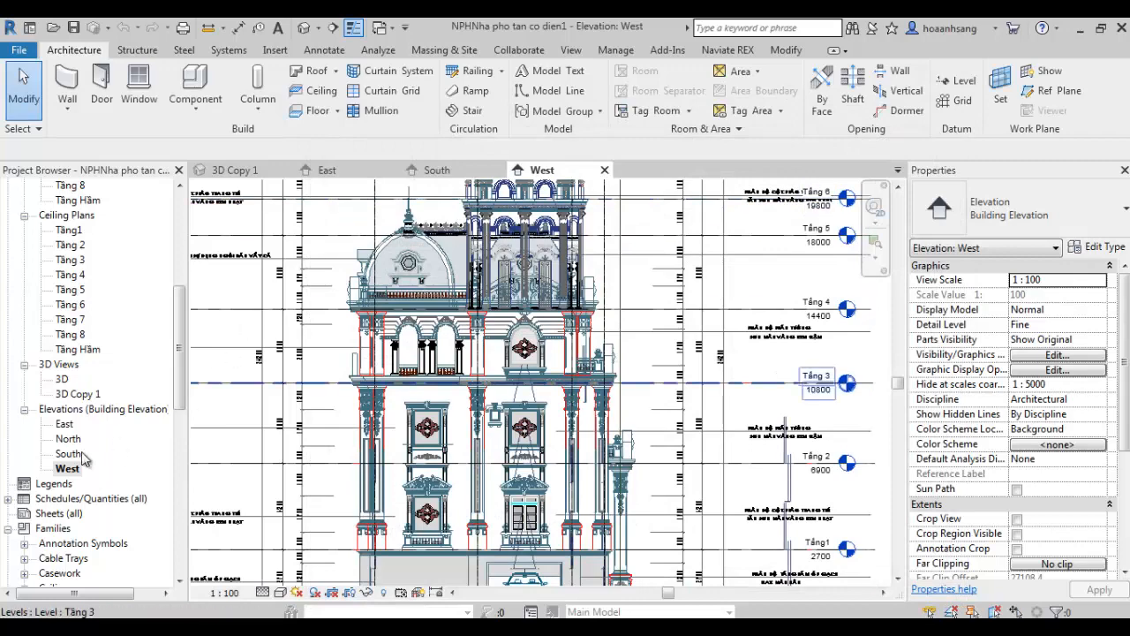
Step: In the East elevation's visibility overrides, hide the imported mdda.dwg and show mdad.dwg instead
double_click(67, 427)
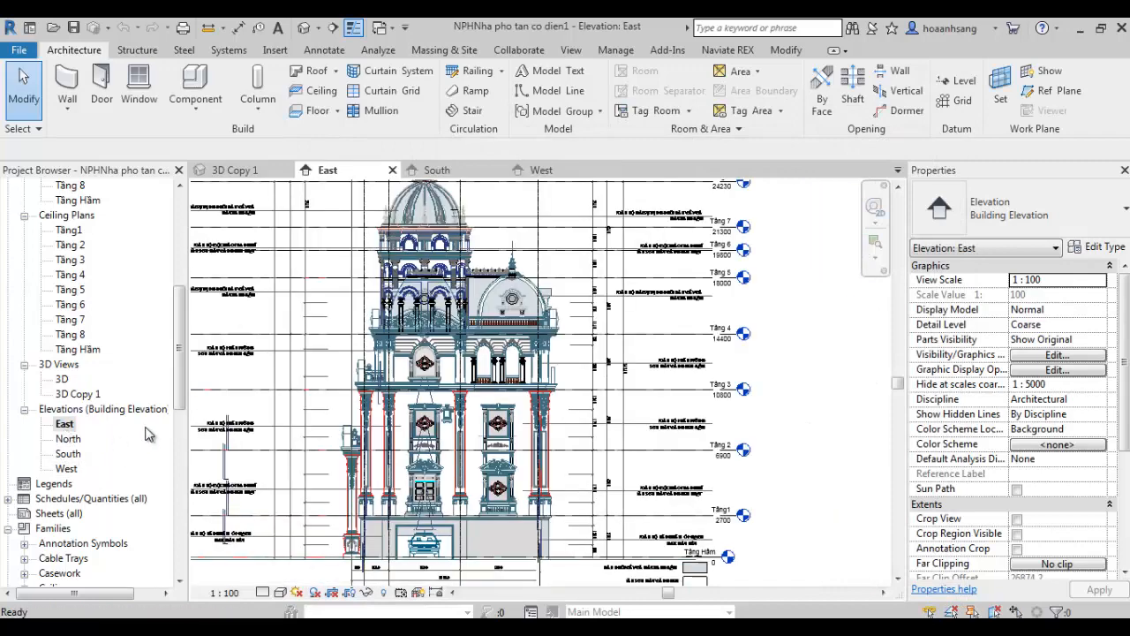
key("v")
key("g")
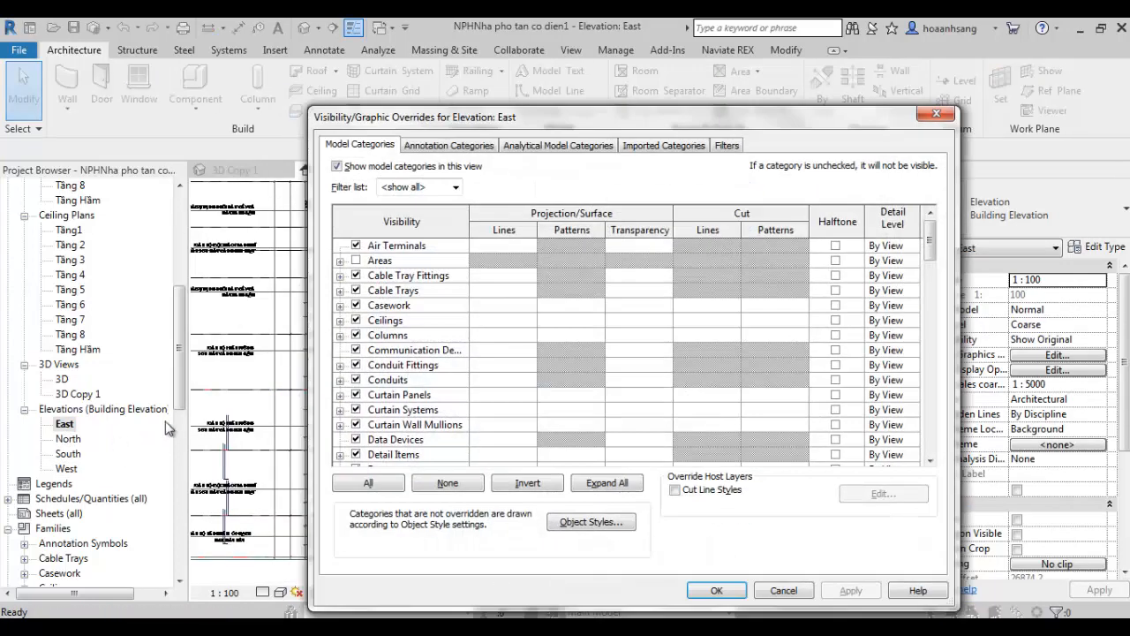
left_click(655, 146)
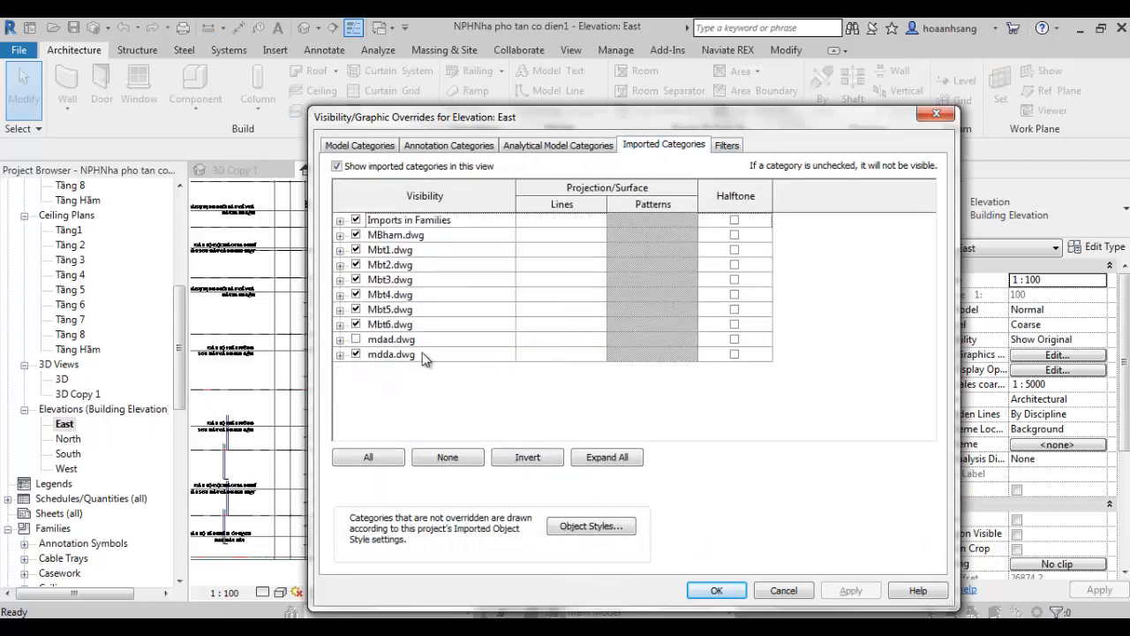
left_click(355, 354)
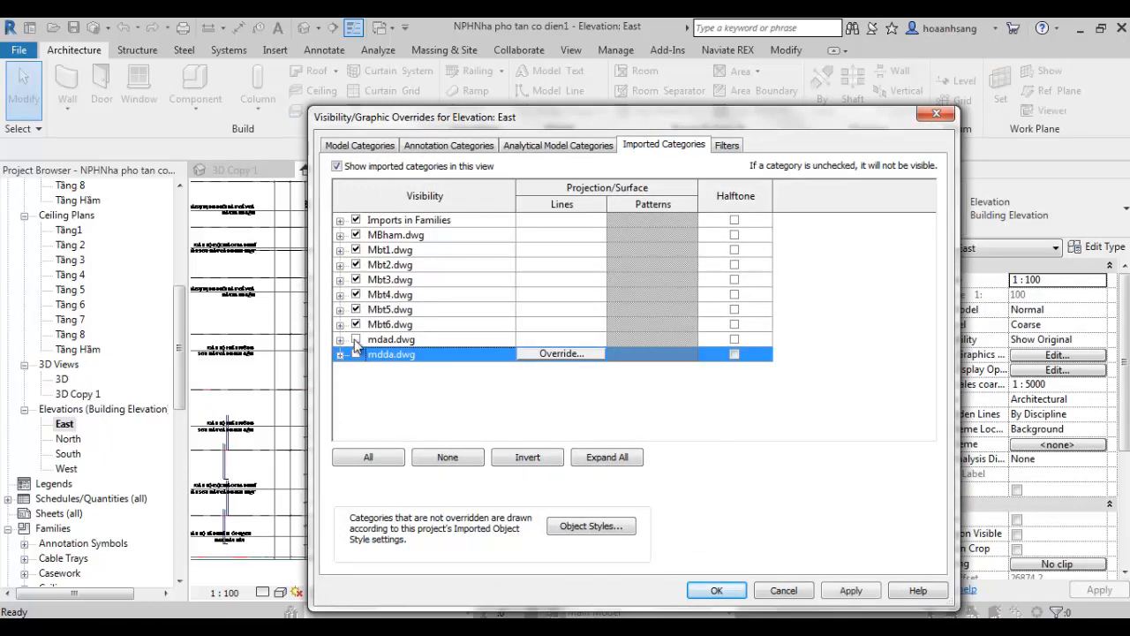
left_click(357, 339)
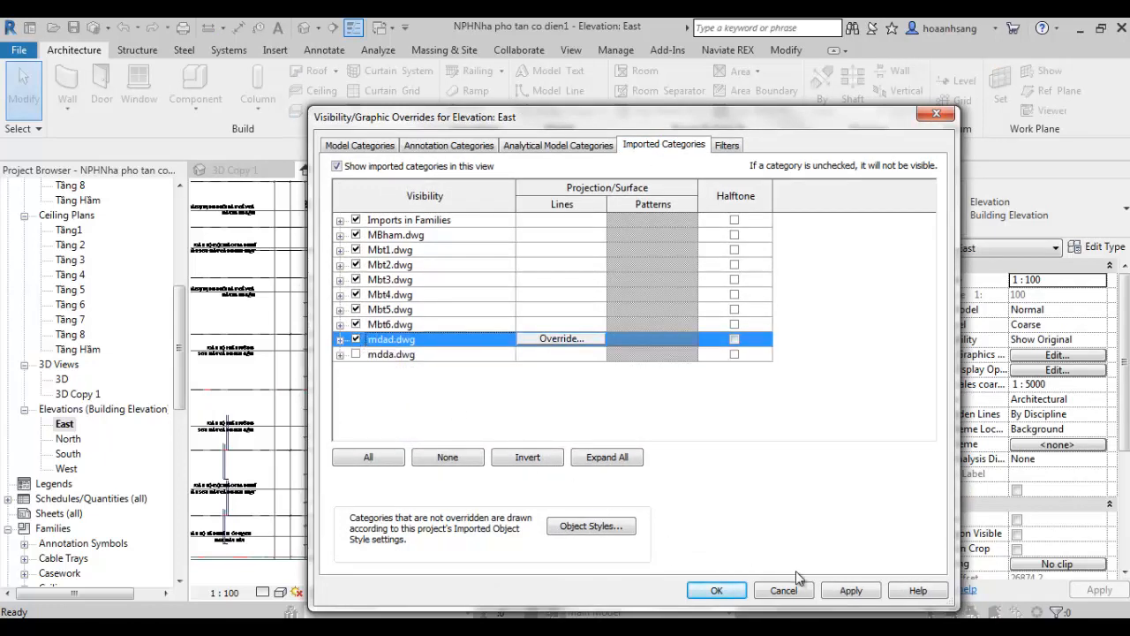
left_click(853, 600)
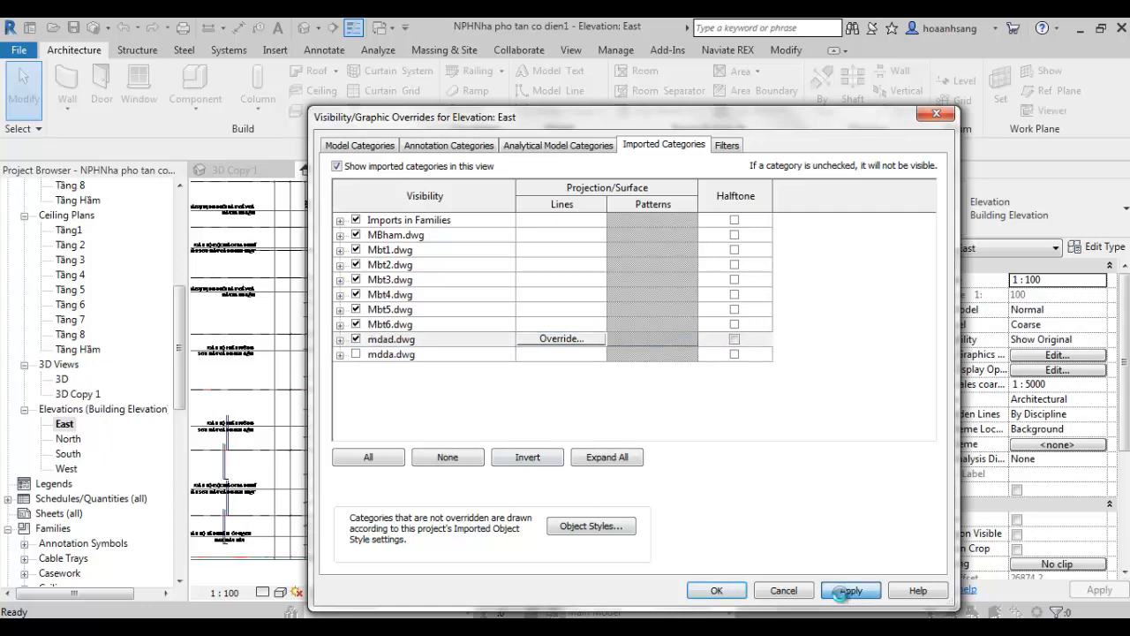
left_click(739, 593)
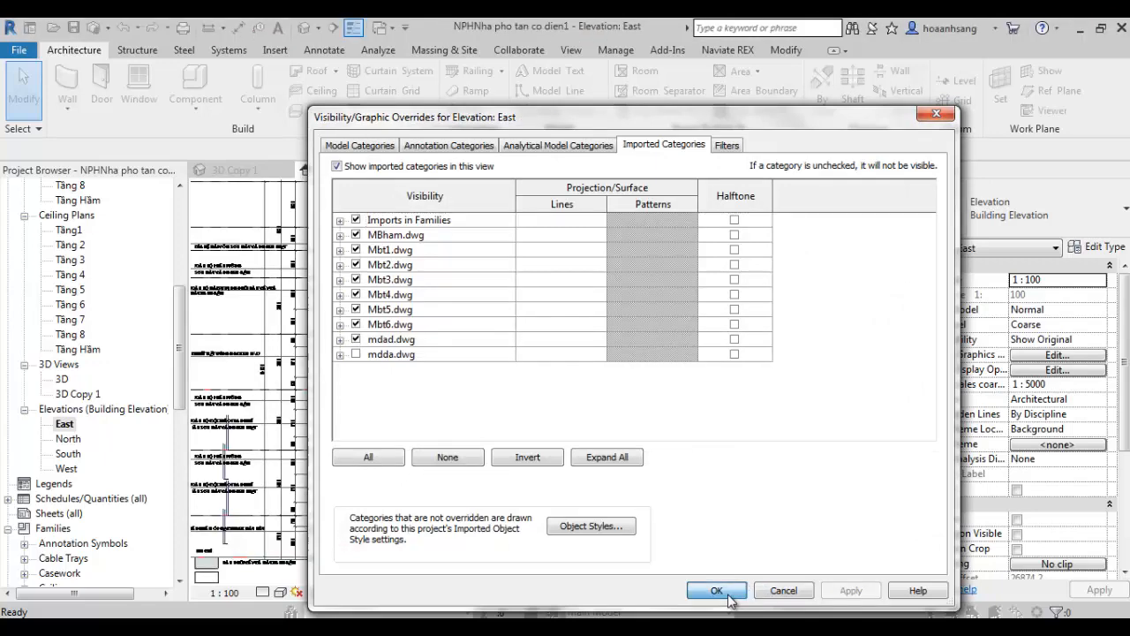
scroll(592, 399, "down", 2)
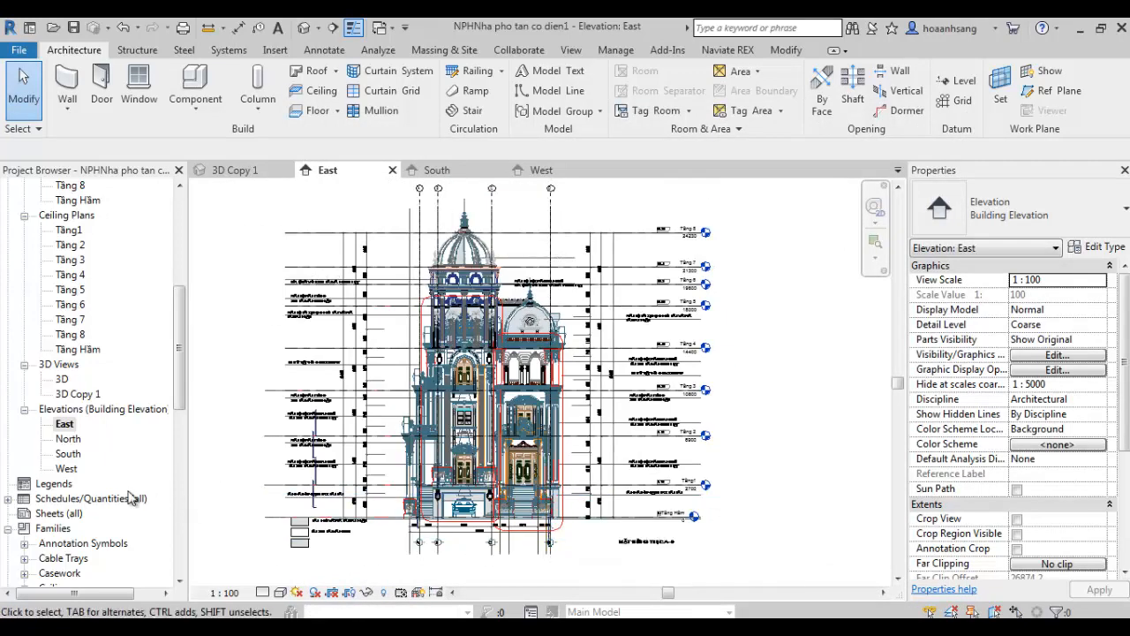
Step: Open the West elevation and examine its imported facade drawing against the levels
double_click(67, 469)
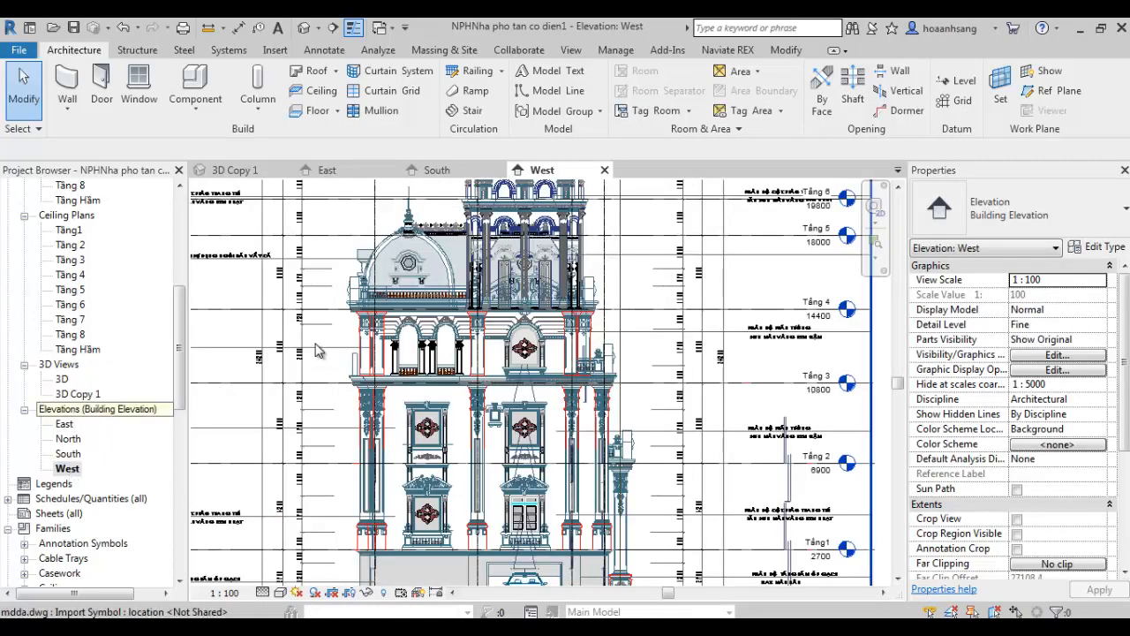
scroll(320, 350, "down", 2)
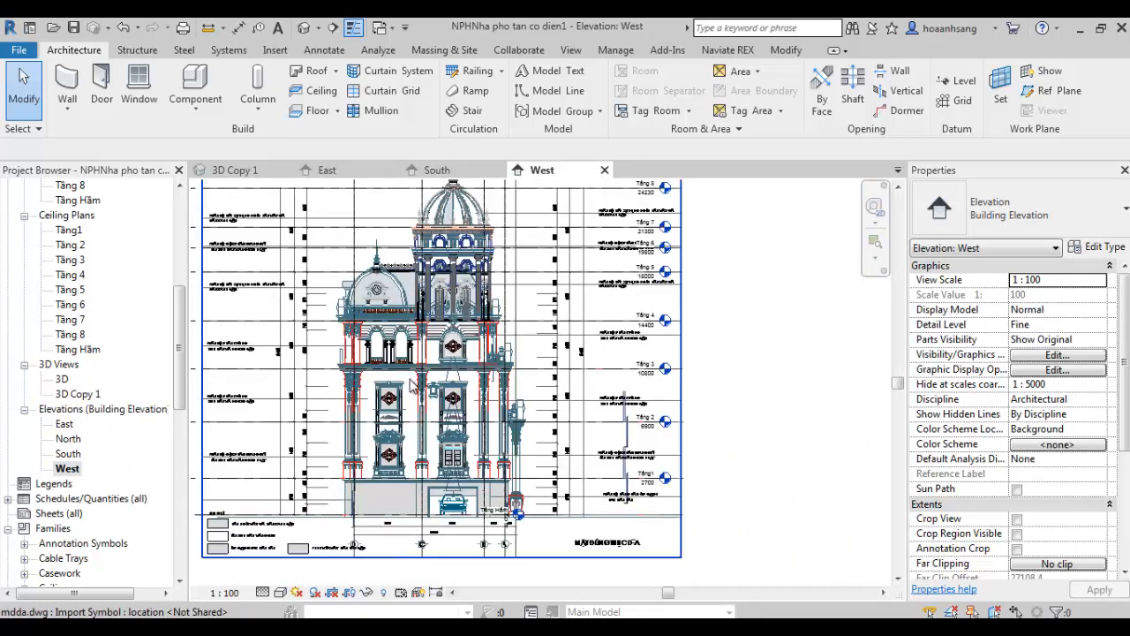
scroll(411, 386, "up", 1)
scroll(410, 386, "up", 2)
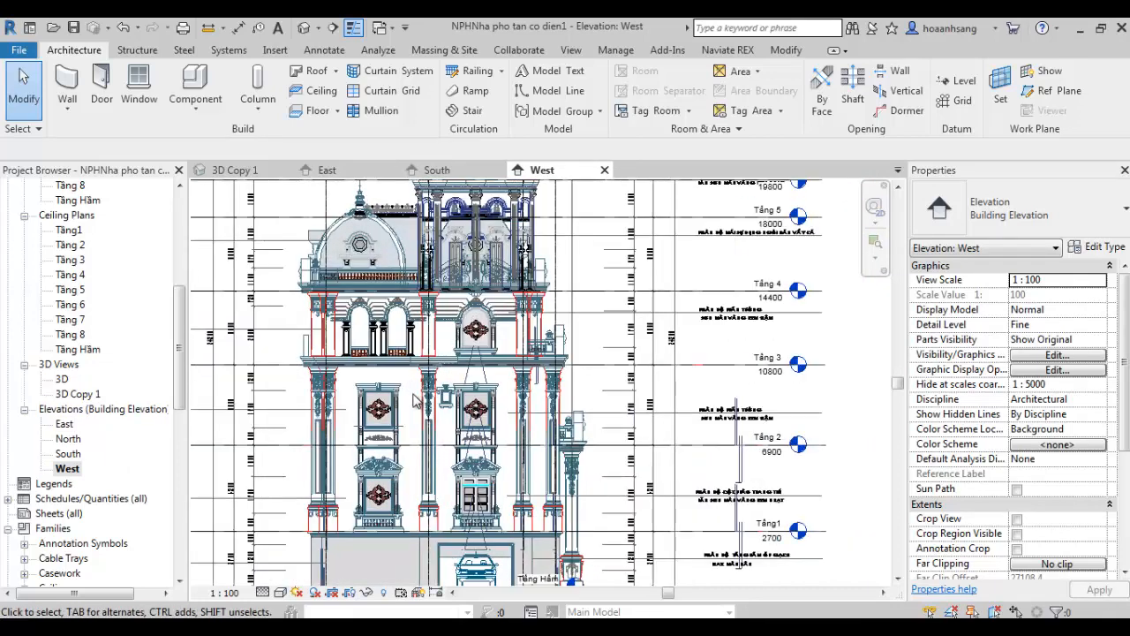
scroll(415, 400, "down", 1)
scroll(416, 410, "down", 1)
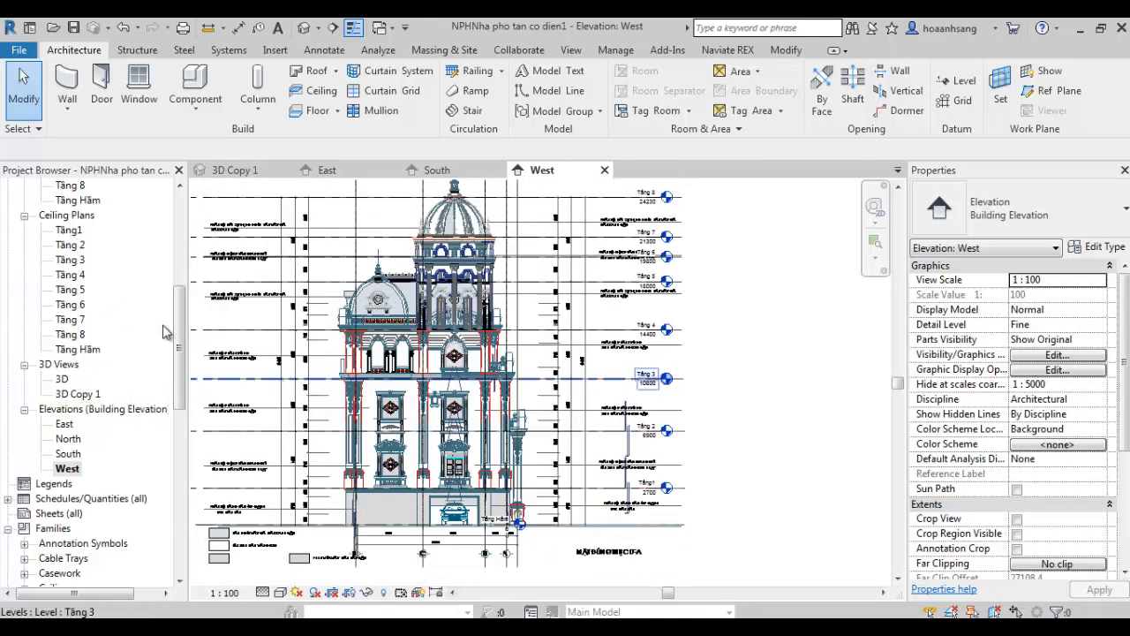
Step: Open the Tầng Hầm structural plan and examine the columns and stairs near grids B and C
left_click_drag(179, 340, 179, 234)
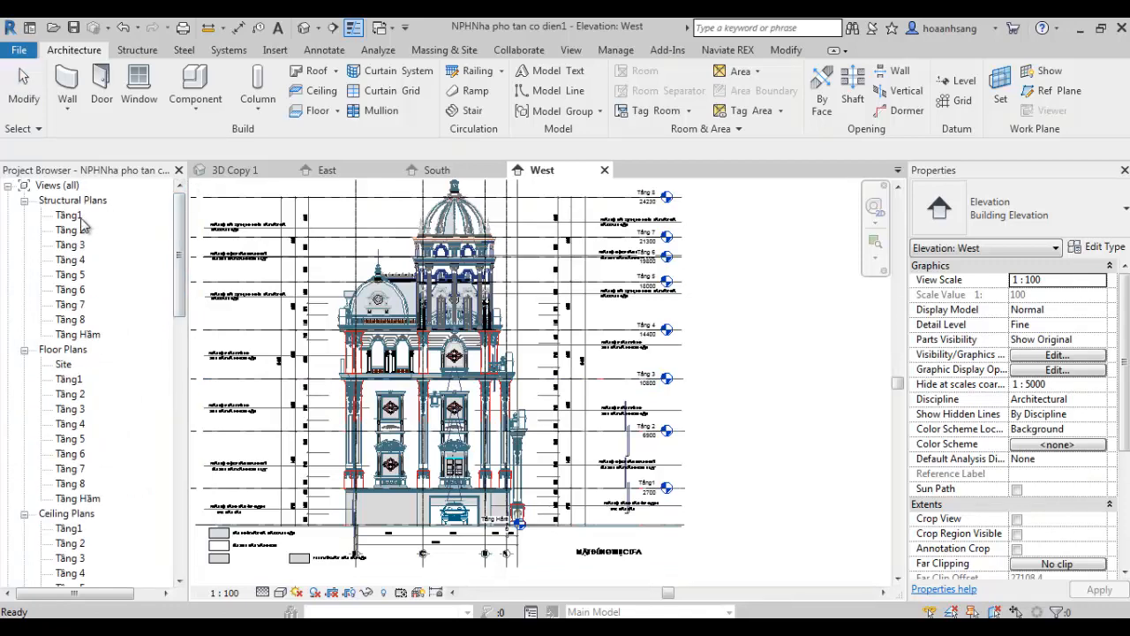
double_click(78, 335)
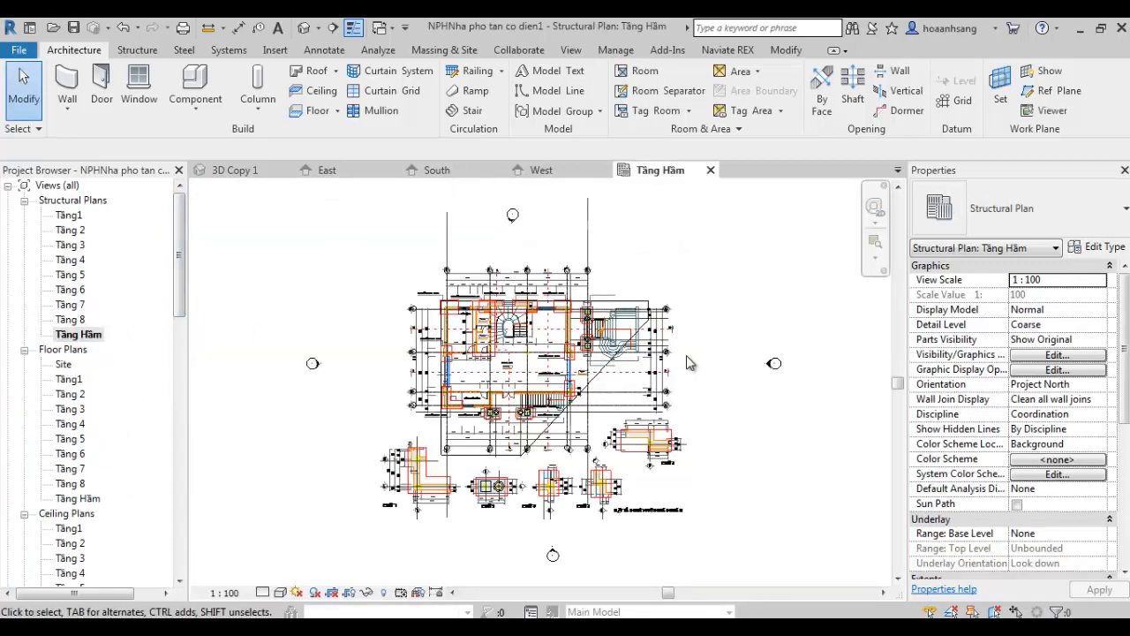
scroll(565, 300, "up", 6)
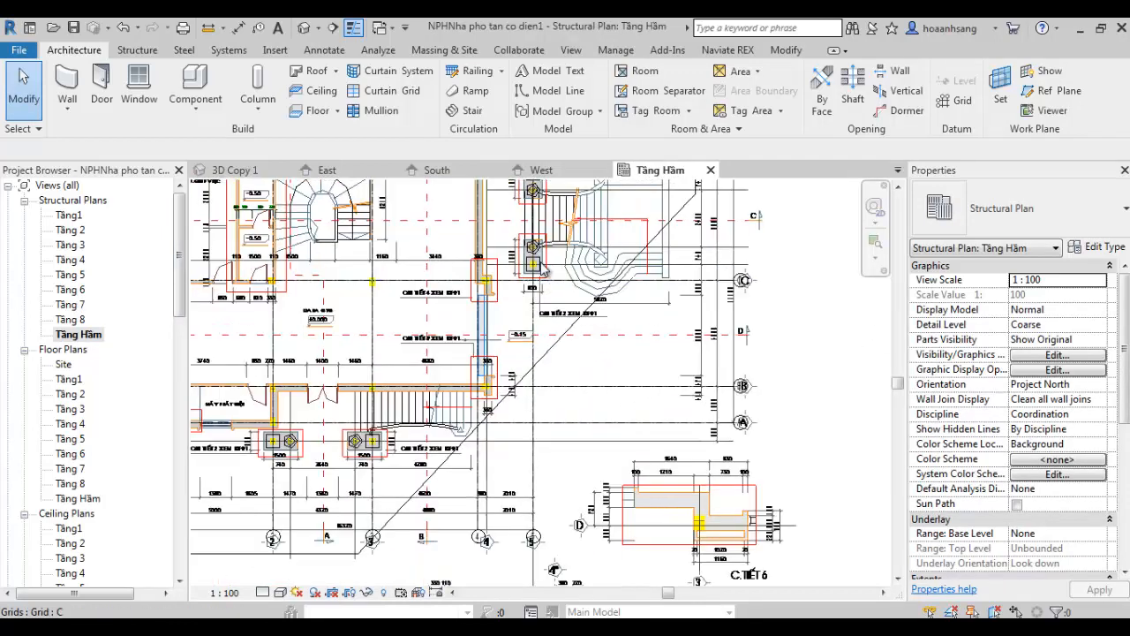
scroll(552, 364, "down", 3)
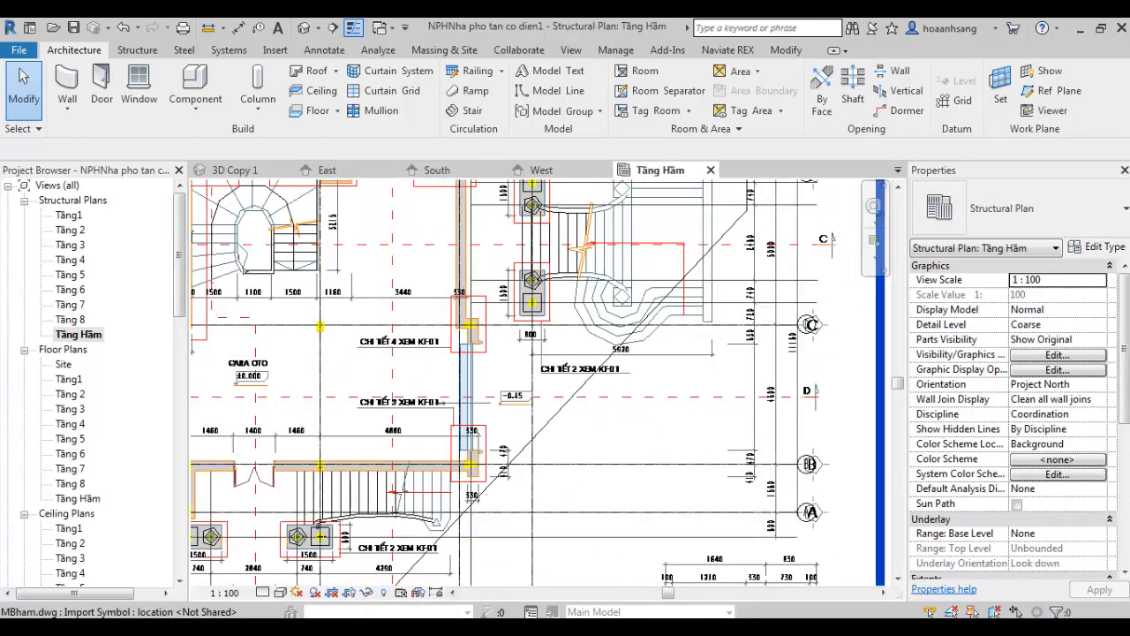
left_click(287, 628)
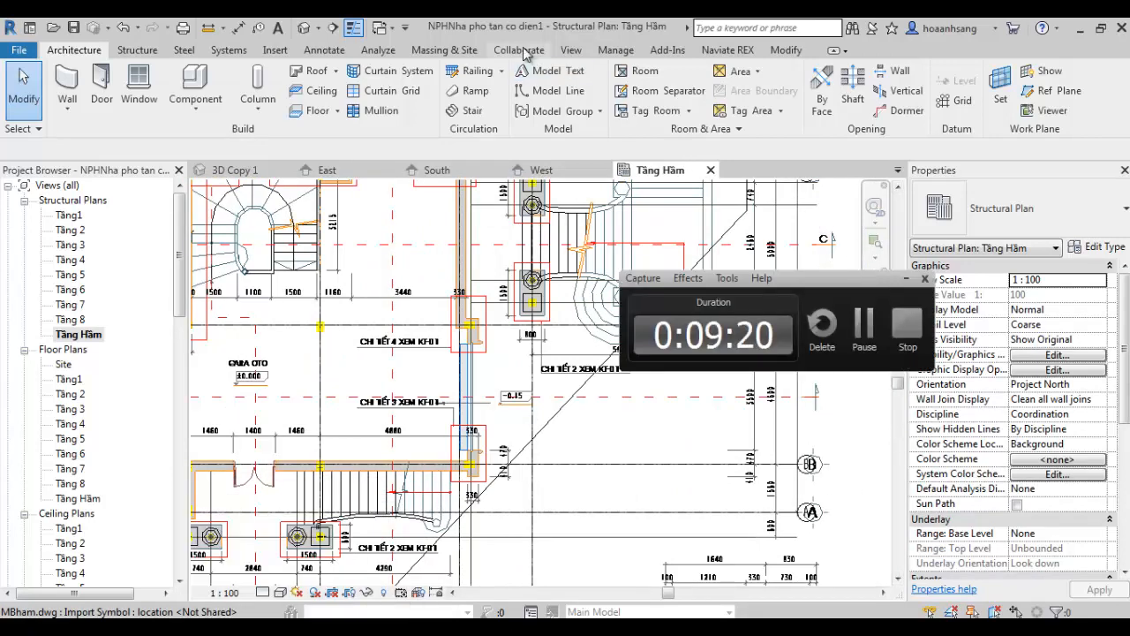
left_click(901, 279)
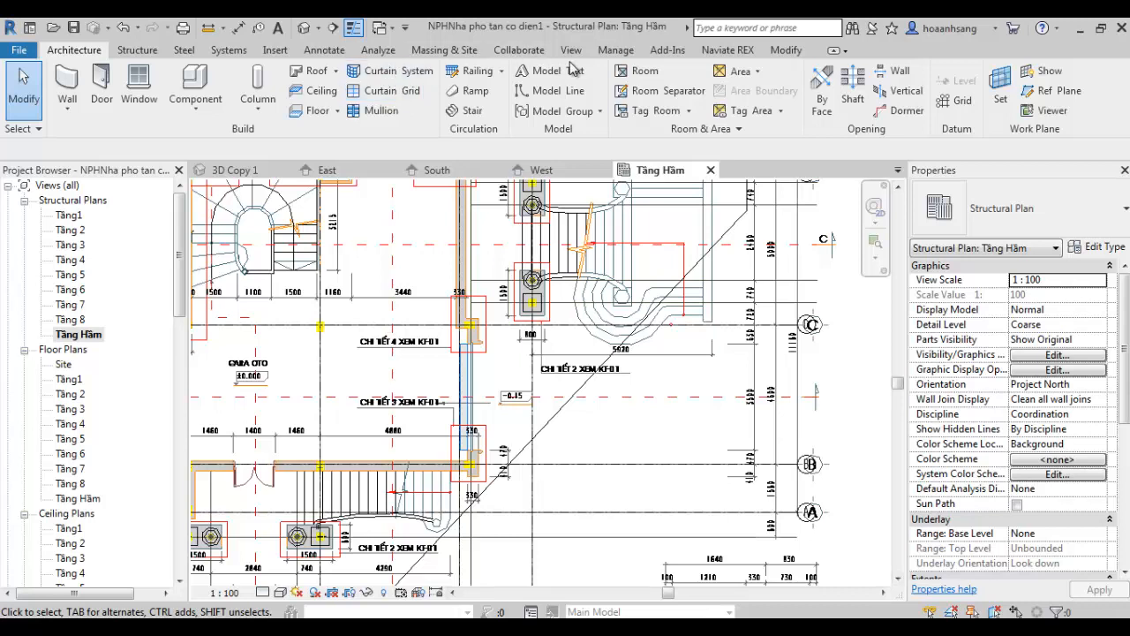
Step: Start Load Family, look in the US Imperial and US Metric folders under RVT 2019 Libraries, and close without loading anything
left_click(275, 53)
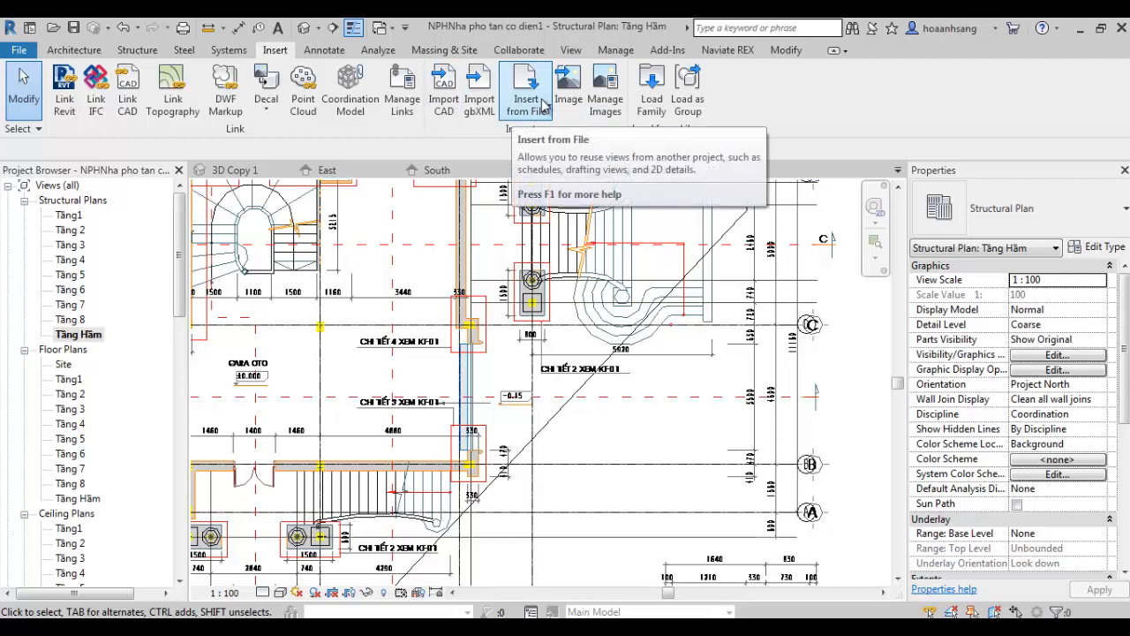
left_click(655, 102)
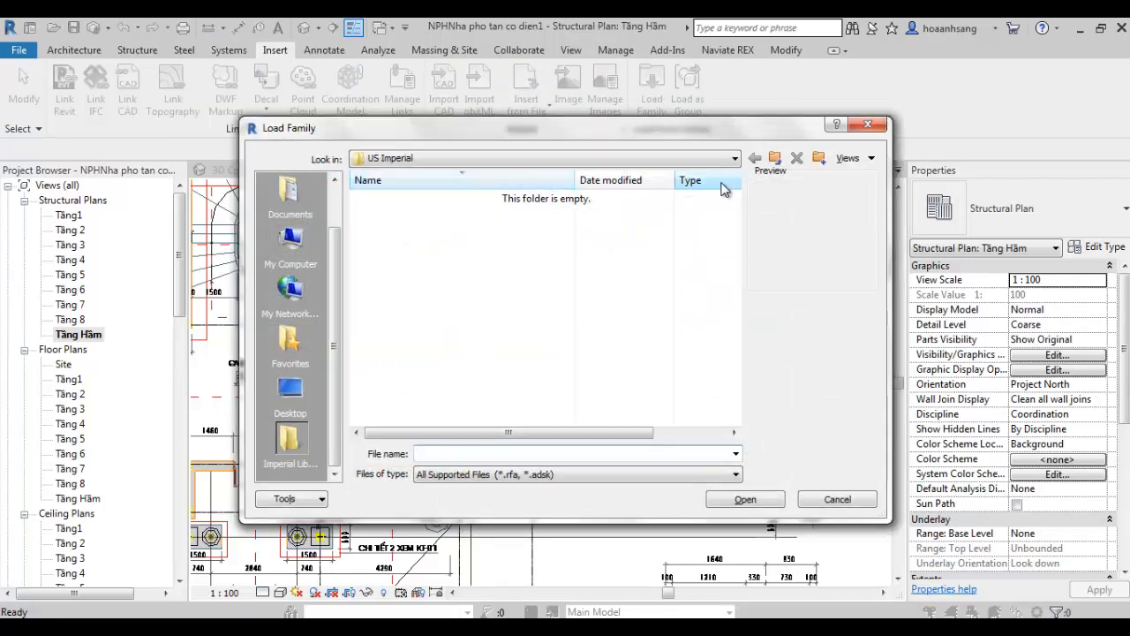
left_click(734, 160)
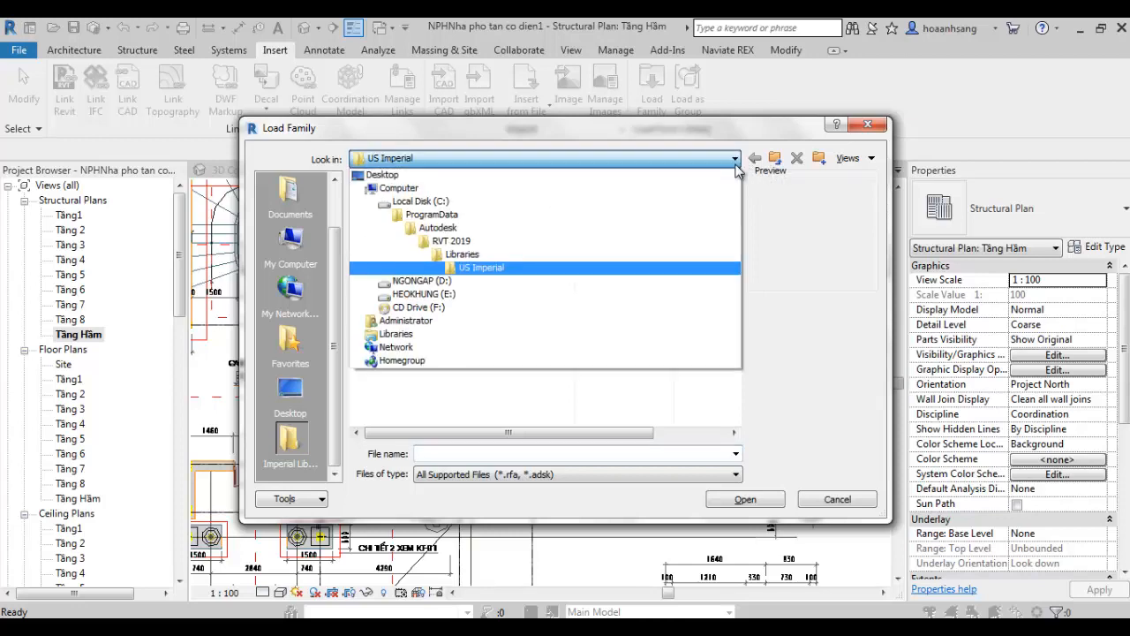
left_click(534, 256)
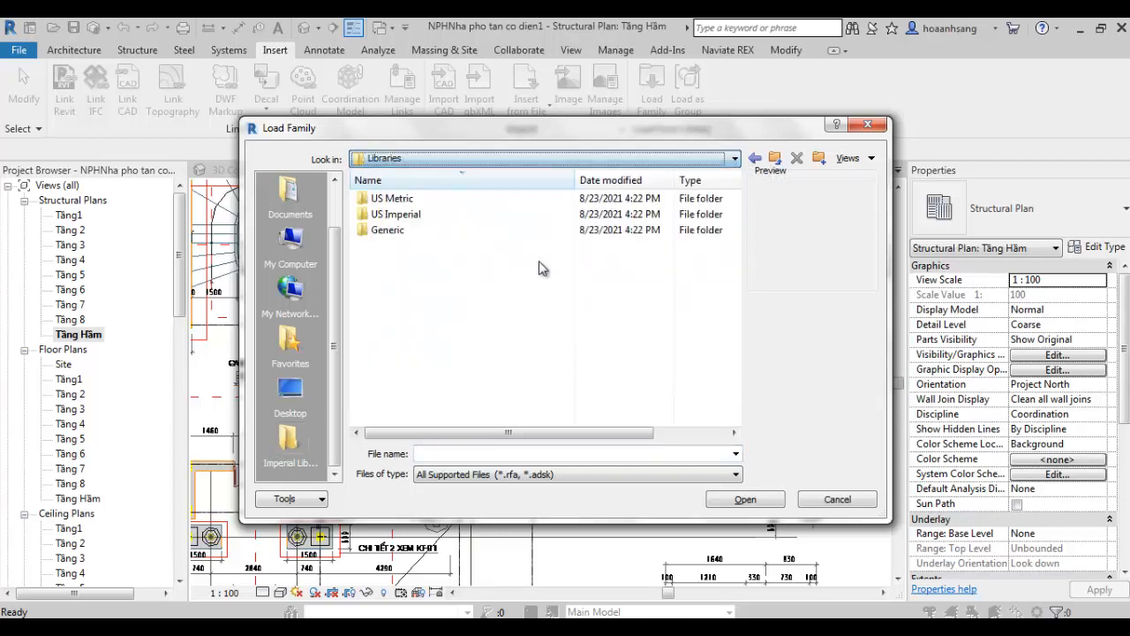
double_click(418, 201)
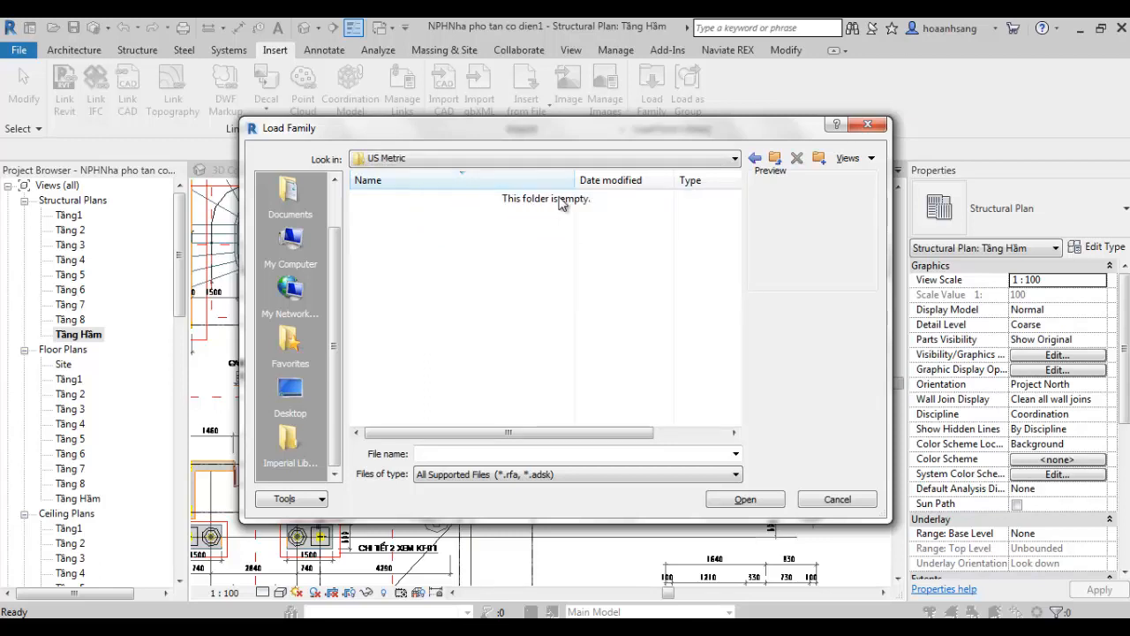
left_click(870, 125)
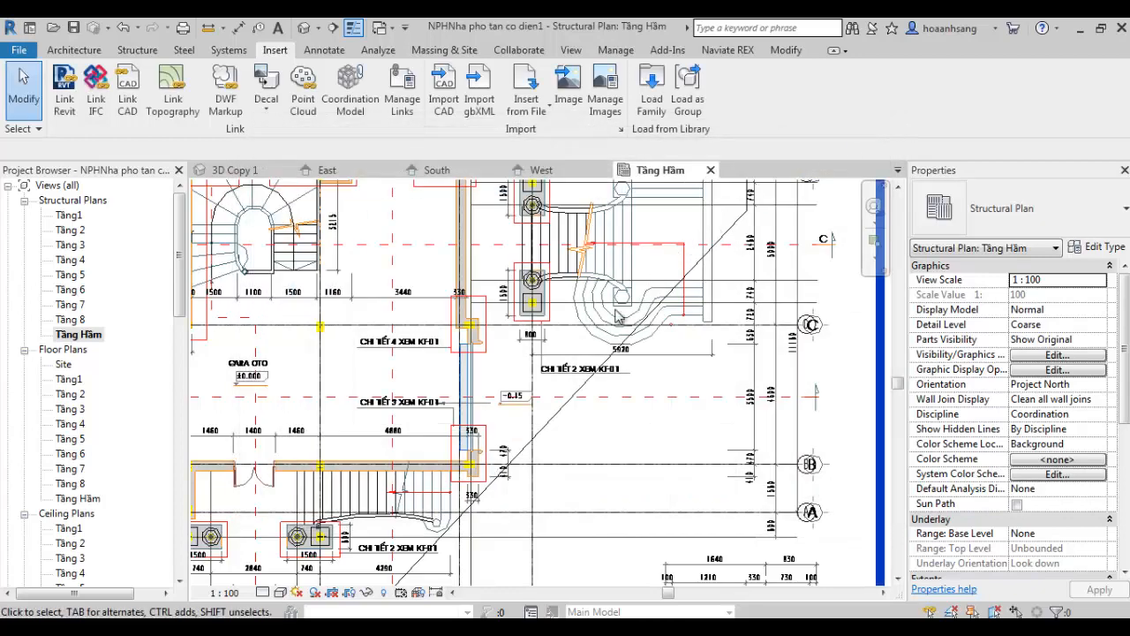
scroll(616, 316, "down", 6)
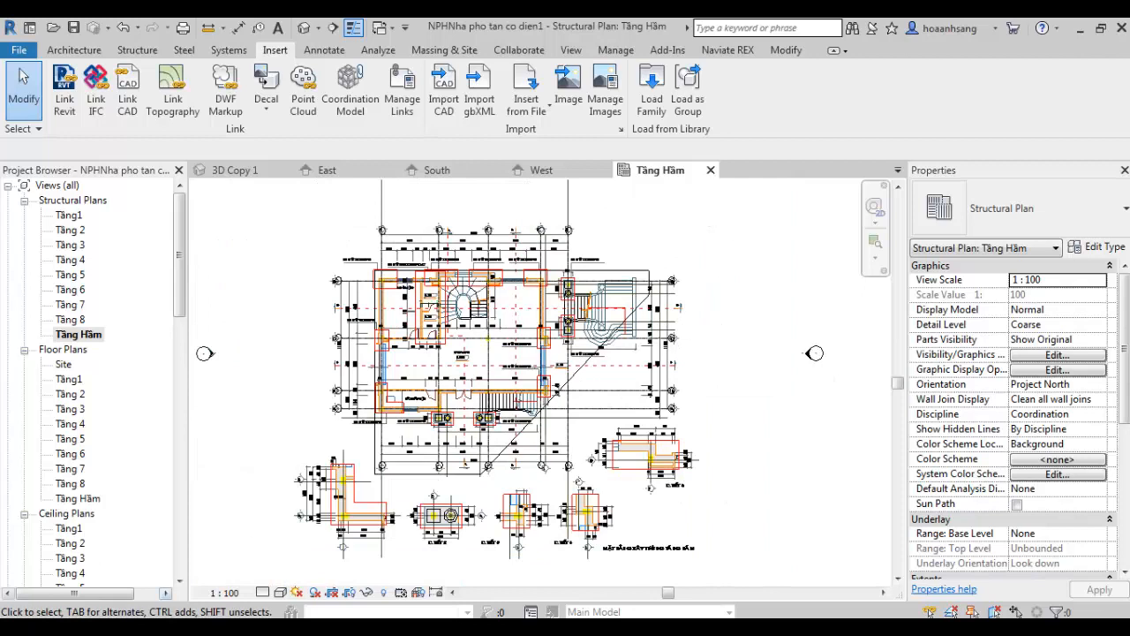
left_click(623, 626)
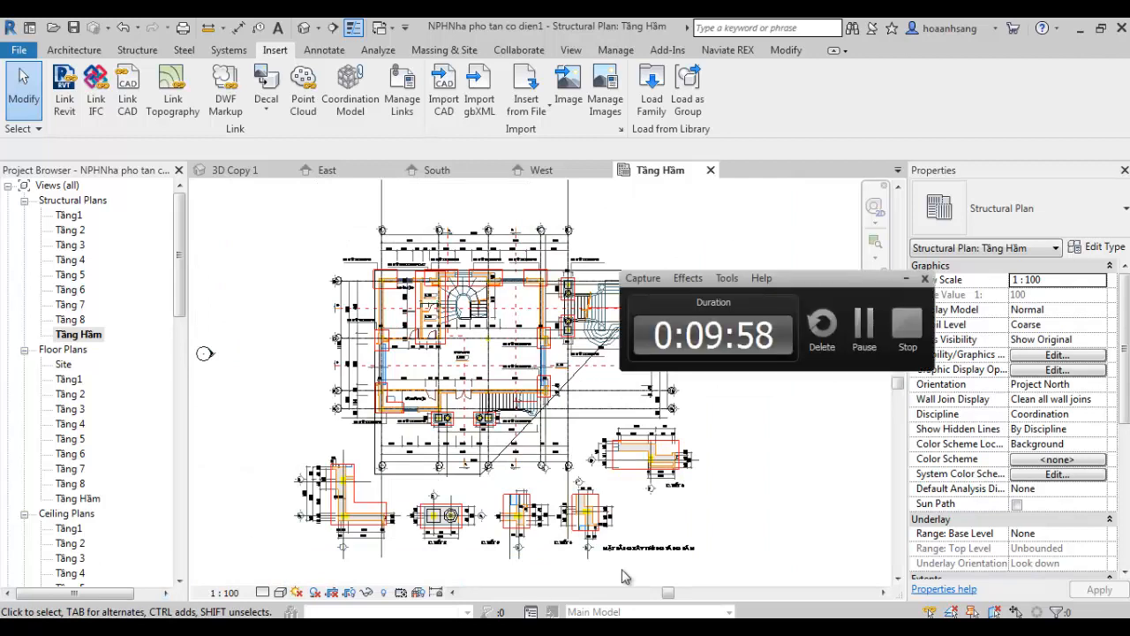